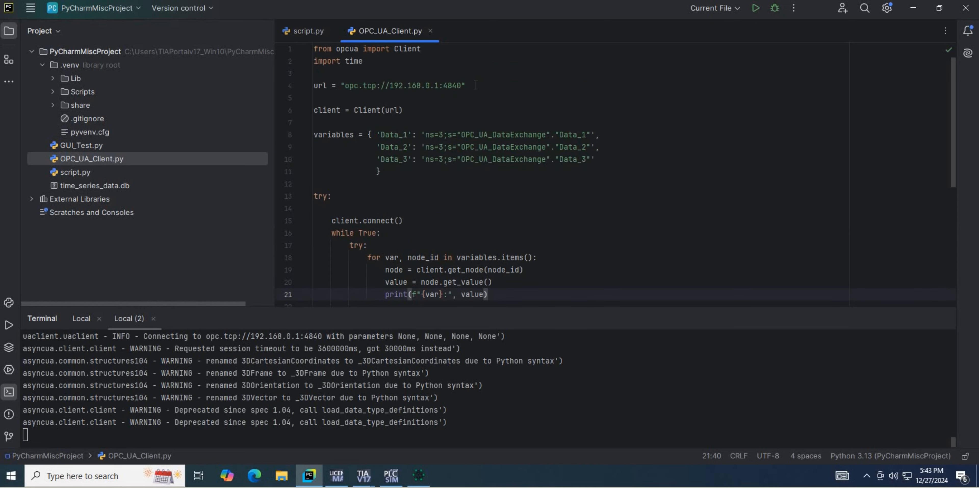
Examine the server URL, client creation, variables dictionary and reading loop in OPC_UA_Client.py.
drag(468, 86, 315, 76)
drag(405, 111, 314, 112)
drag(416, 159, 493, 171)
scroll(409, 151, down, 1)
scroll(409, 151, down, 1)
click(409, 157)
scroll(409, 156, down, 1)
click(381, 159)
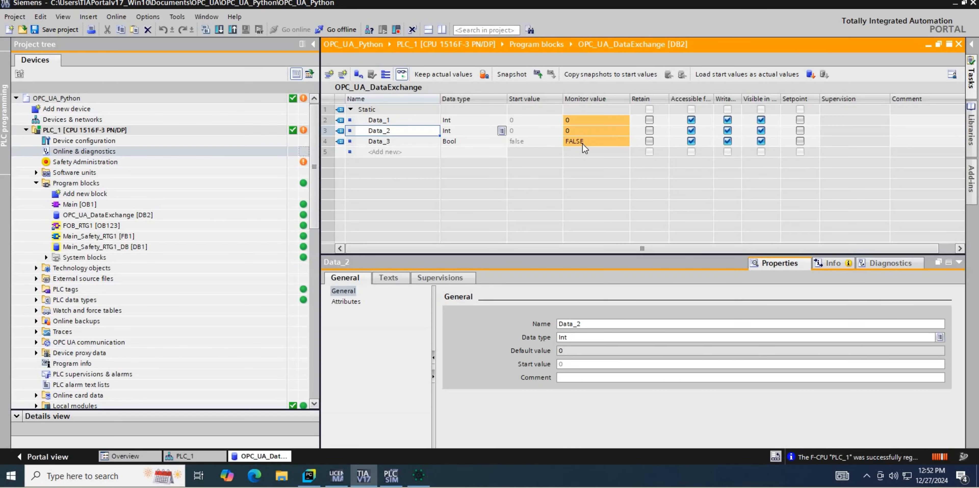
In TIA Portal, toggle the monitor value of Data_3 in OPC_UA_DataExchange and suppress the toggle confirmation message for future changes.
double_click(585, 141)
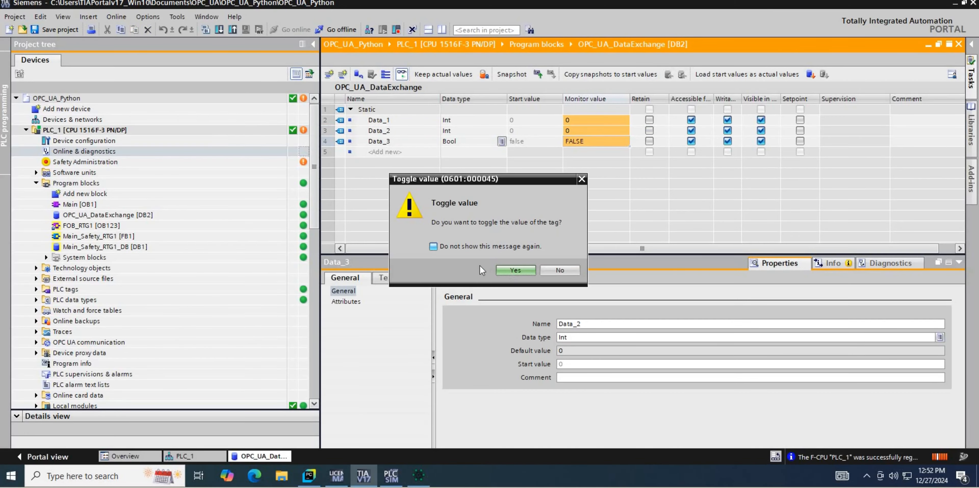
click(433, 247)
click(510, 269)
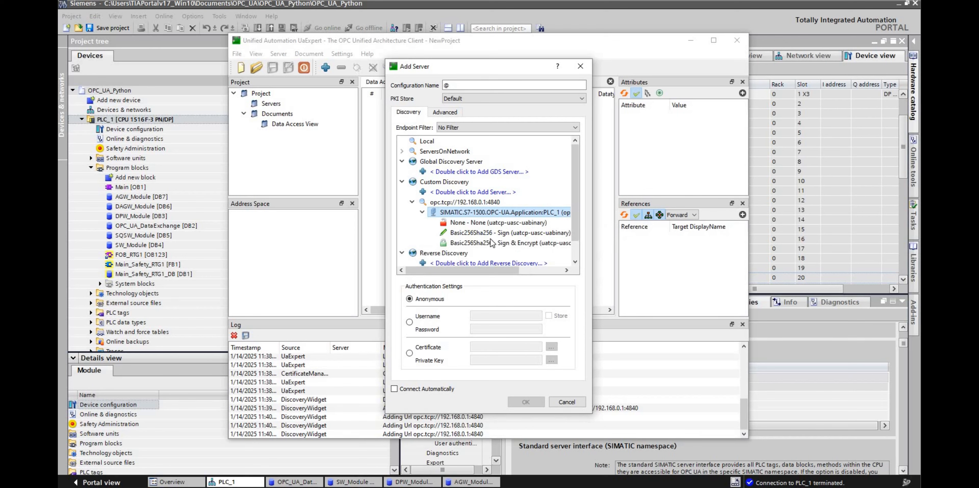
In UaExpert, select the Basic256Sha256 - Sign endpoint of the PLC_1 server at opc.tcp://192.168.0.1:4840.
click(476, 232)
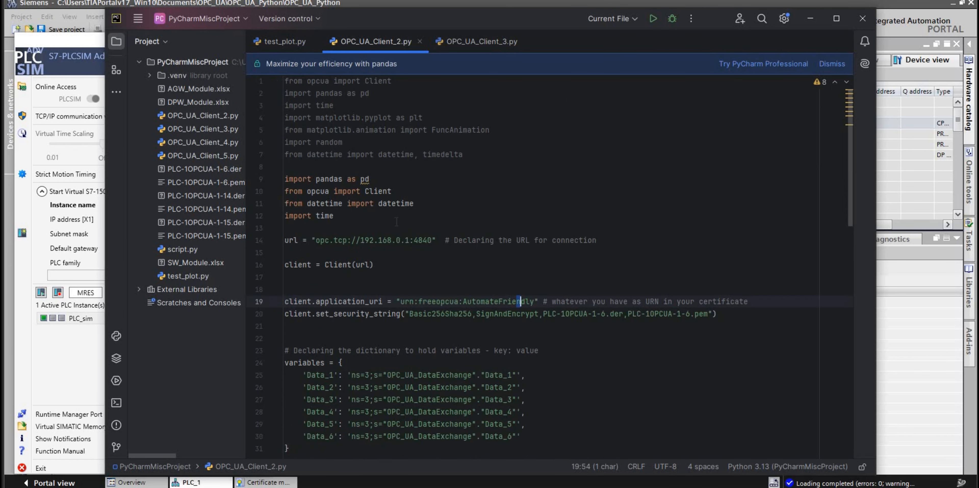
In PyCharm, review the security settings in OPC_UA_Client_2.py, run the script to read the PLC variables, and stop it.
scroll(396, 222, down, 4)
click(529, 167)
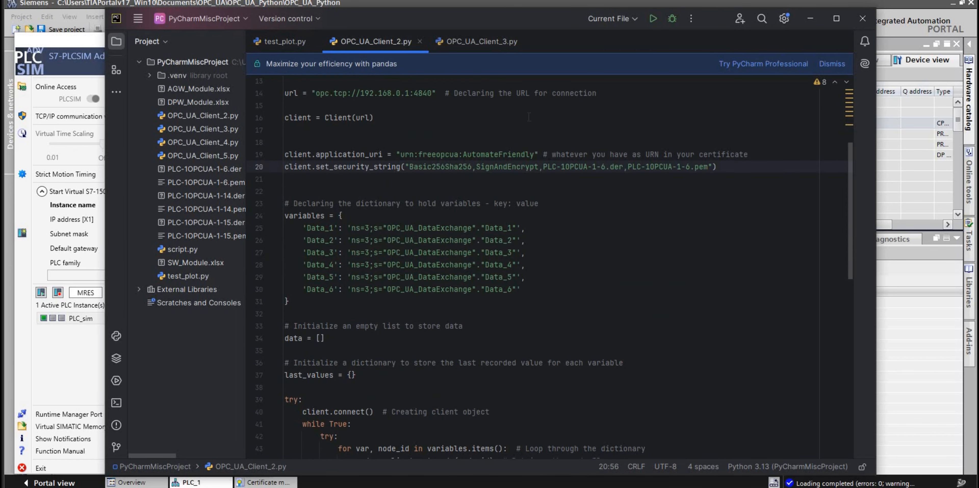
click(654, 20)
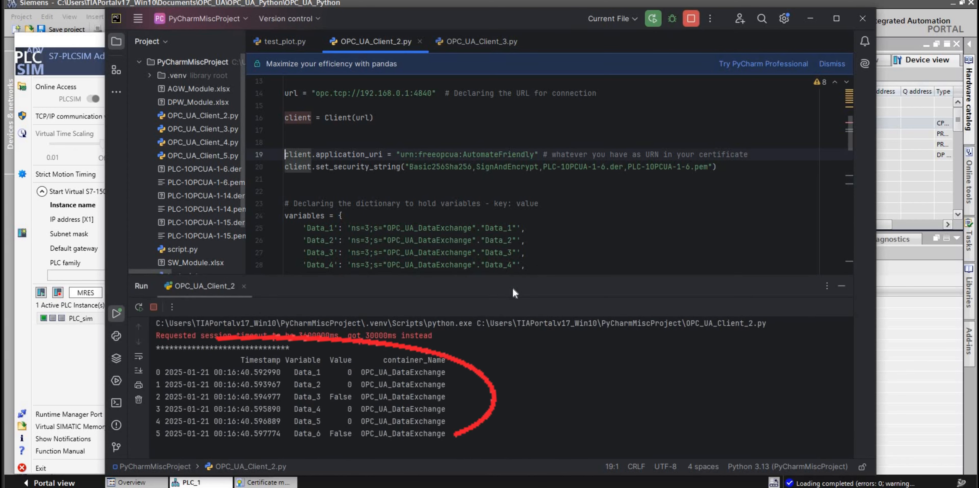
click(493, 240)
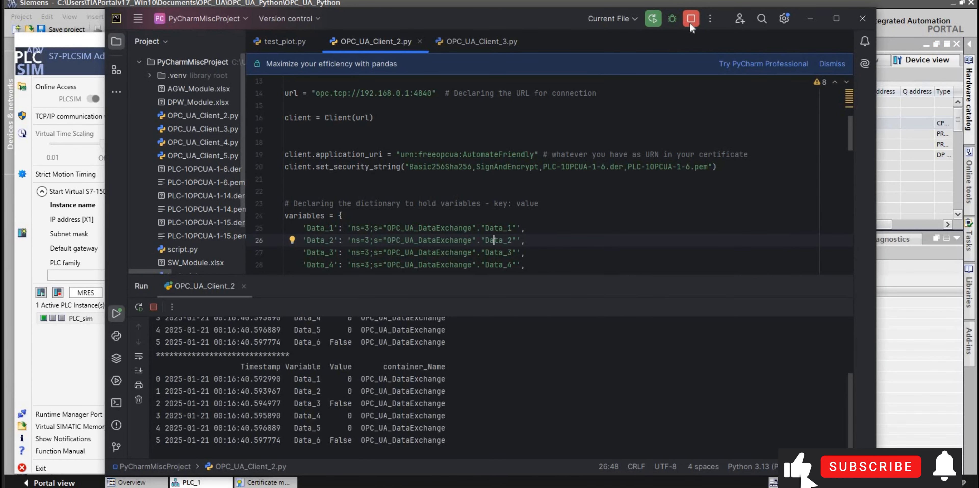
click(690, 23)
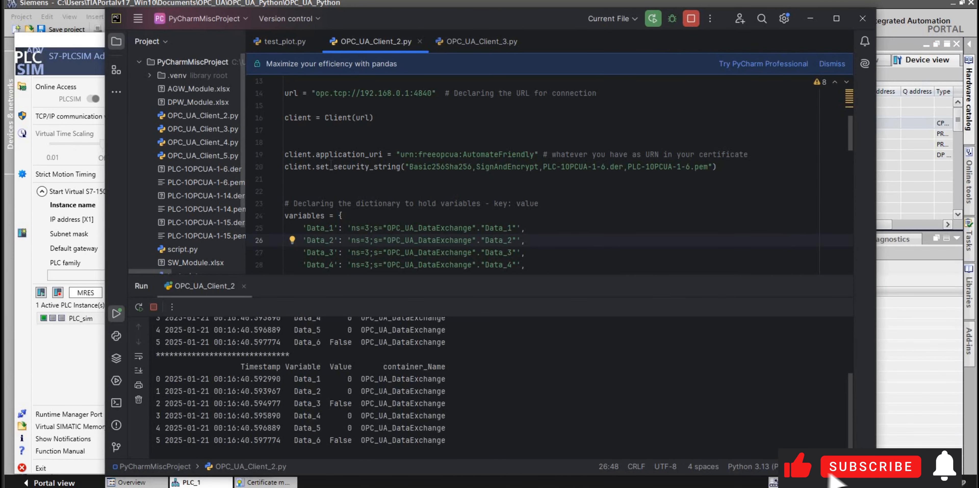
Comment out the client.application_uri line in OPC_UA_Client_2.py.
click(259, 154)
click(284, 155)
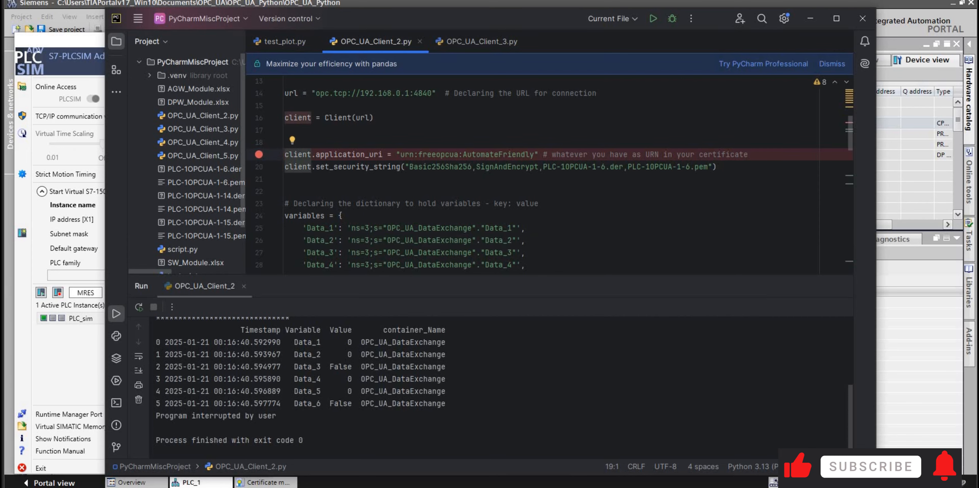
text(#)
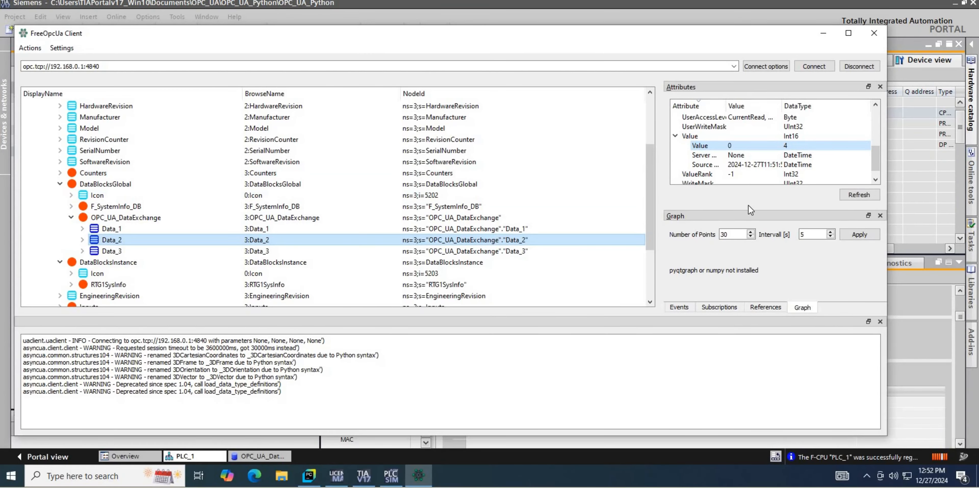
In FreeOpcUa Client, view the attributes of Data_1, Data_2 and Data_3 under OPC_UA_DataExchange.
click(319, 232)
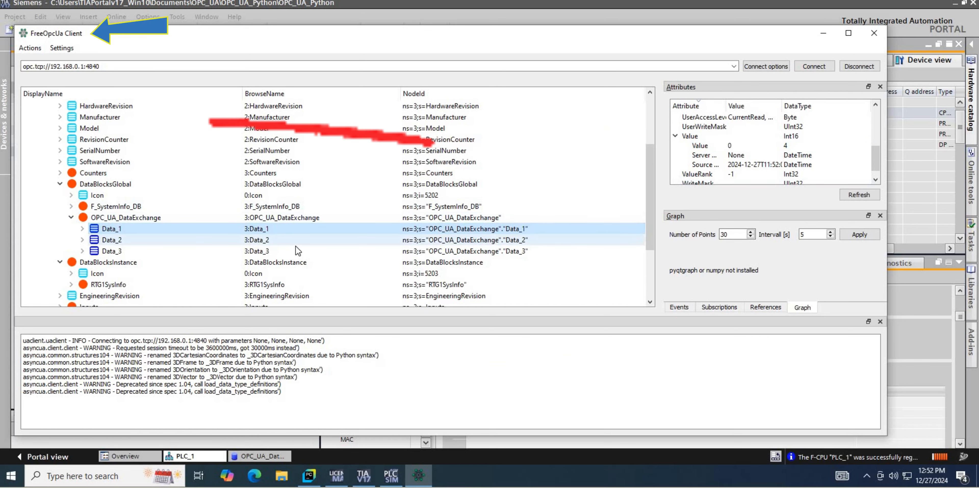
click(290, 240)
click(269, 252)
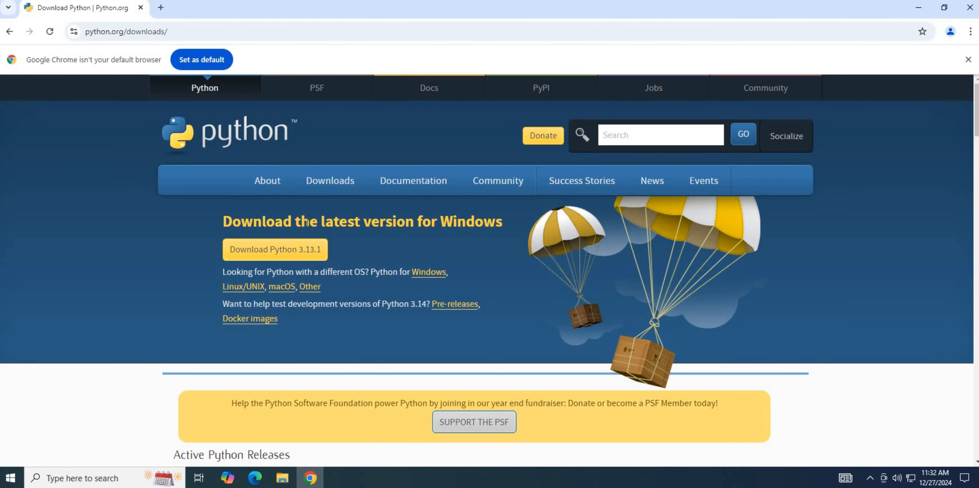
In Chrome, download Python 3.13.1 for Windows from python.org and install it with the default setup.
click(276, 254)
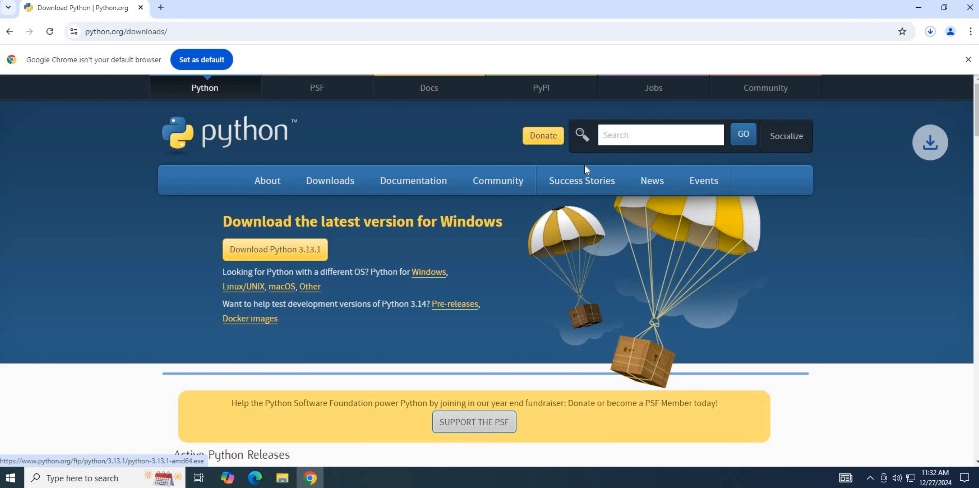
click(826, 67)
click(409, 233)
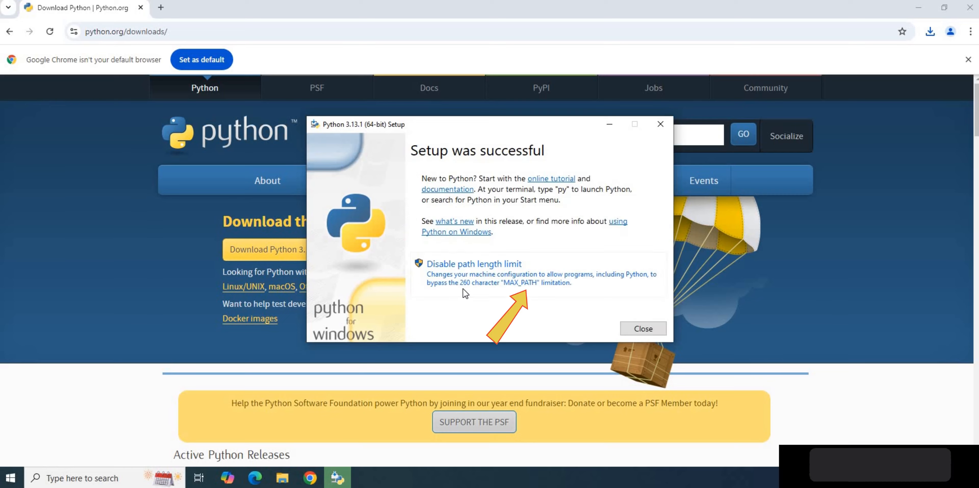
Disable the path length limit in the Python 3.13.1 setup and close the installer.
click(455, 269)
click(443, 309)
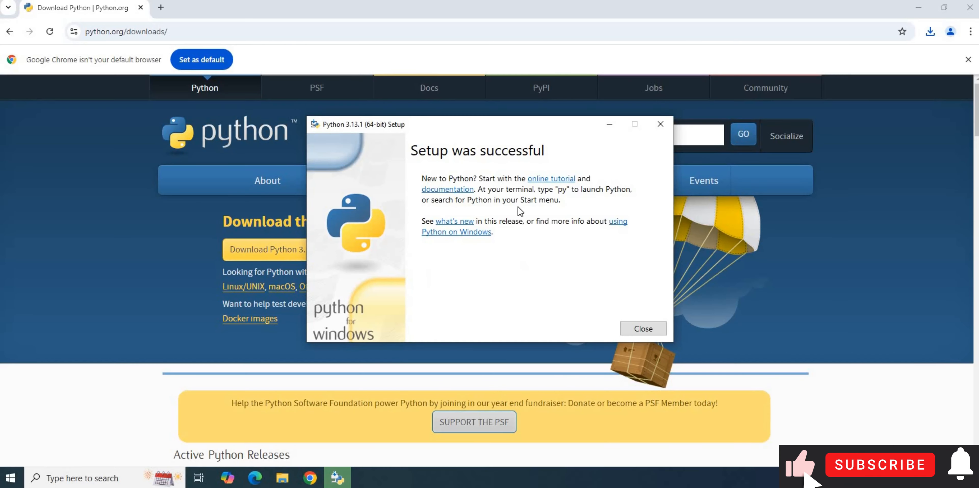
click(641, 327)
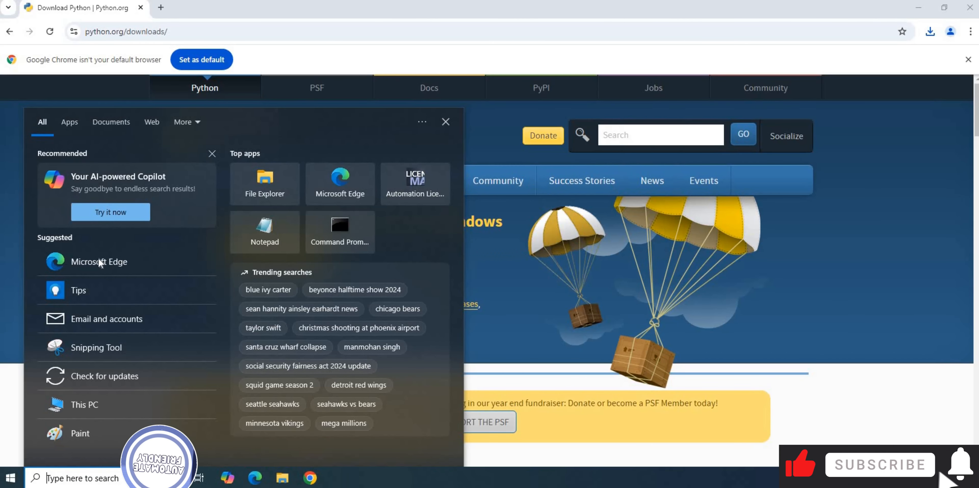
In Microsoft Edge, search the web for pycharm, open the JetBrains PyCharm page and look through its download section.
text(py)
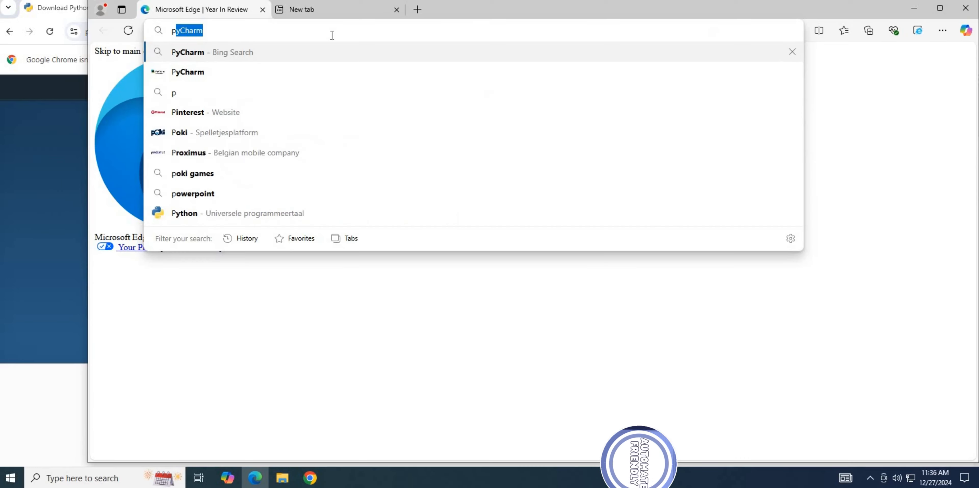
text(charm)
key(Return)
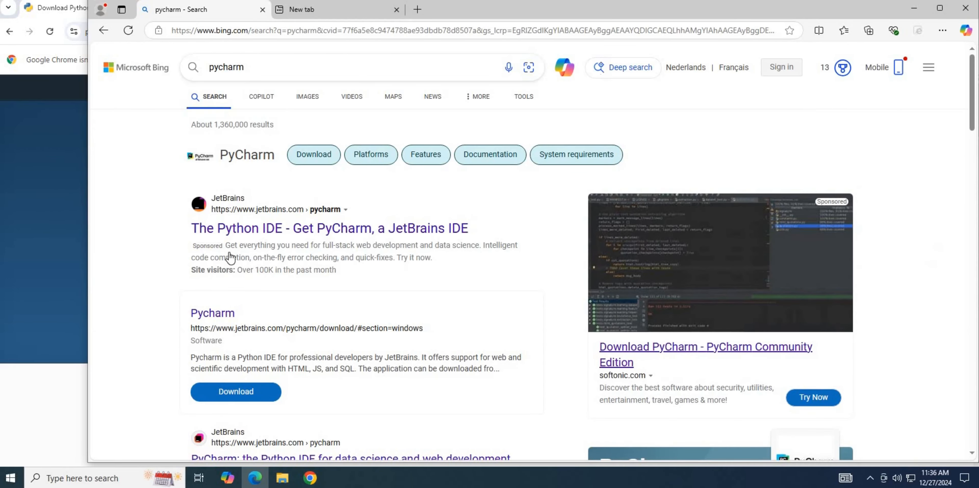
click(236, 236)
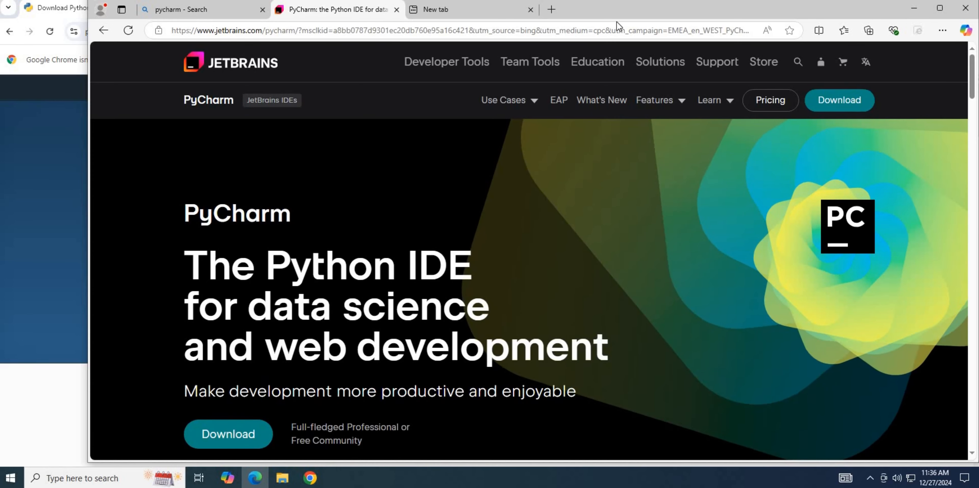
drag(579, 18, 539, 19)
scroll(330, 194, down, 5)
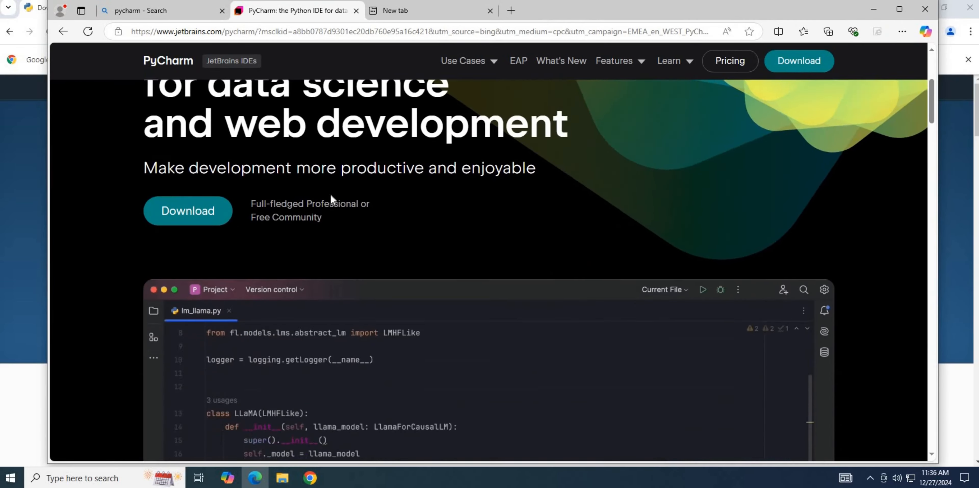
scroll(330, 194, up, 3)
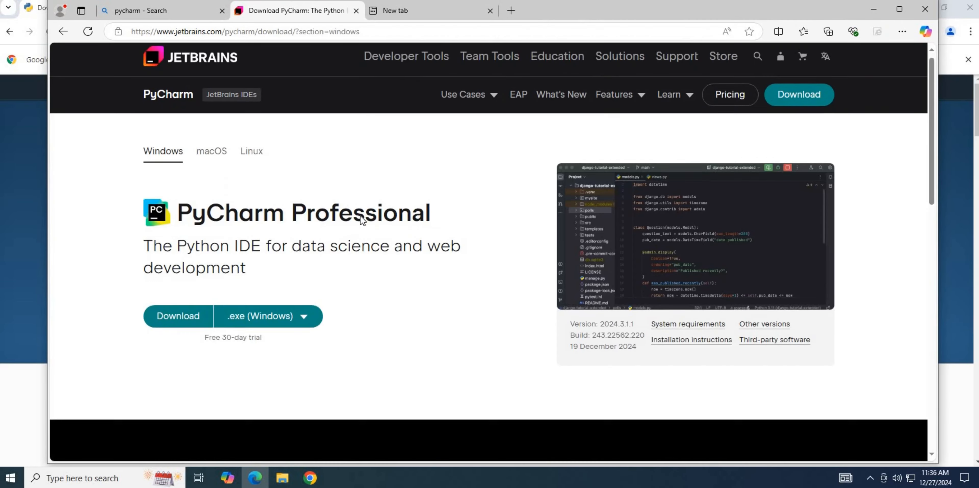
scroll(360, 216, down, 10)
scroll(340, 308, up, 2)
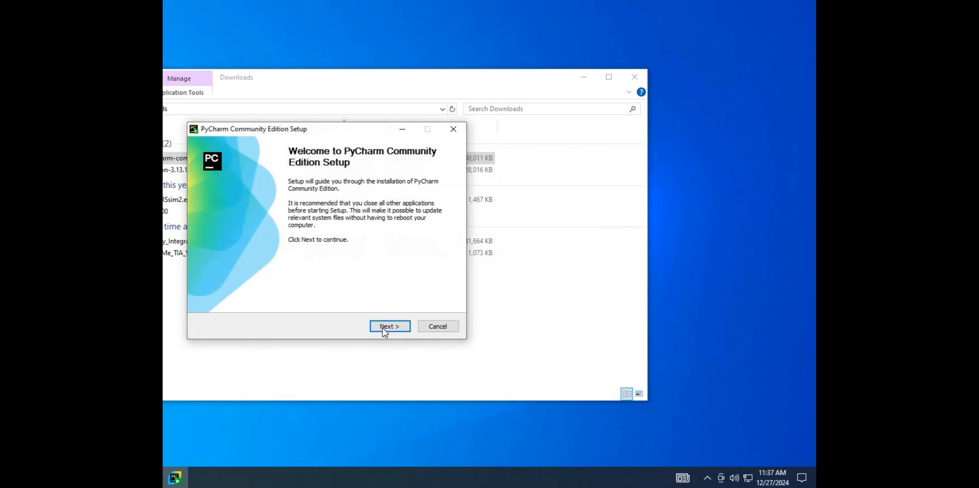
Install PyCharm Community Edition with a desktop shortcut, the "Open Folder as Project" context menu entry and the JetBrains Start Menu folder.
click(382, 328)
click(382, 328)
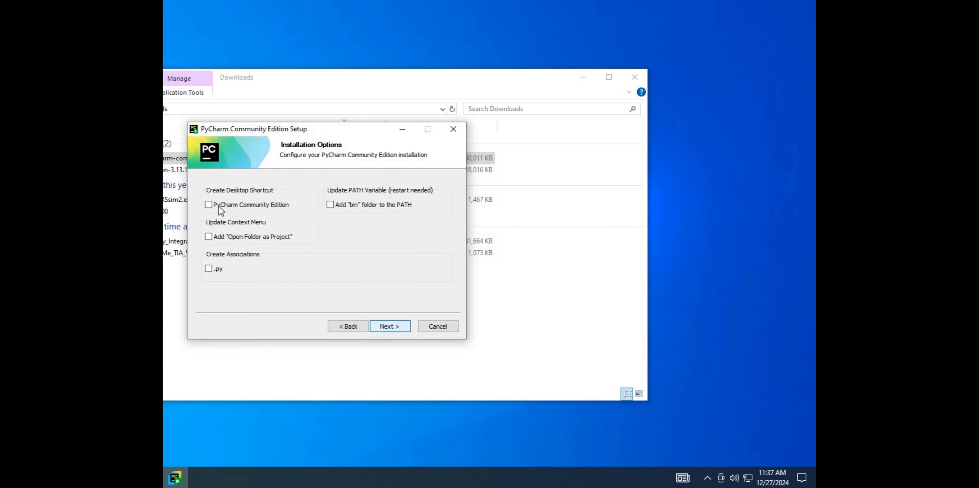
click(209, 205)
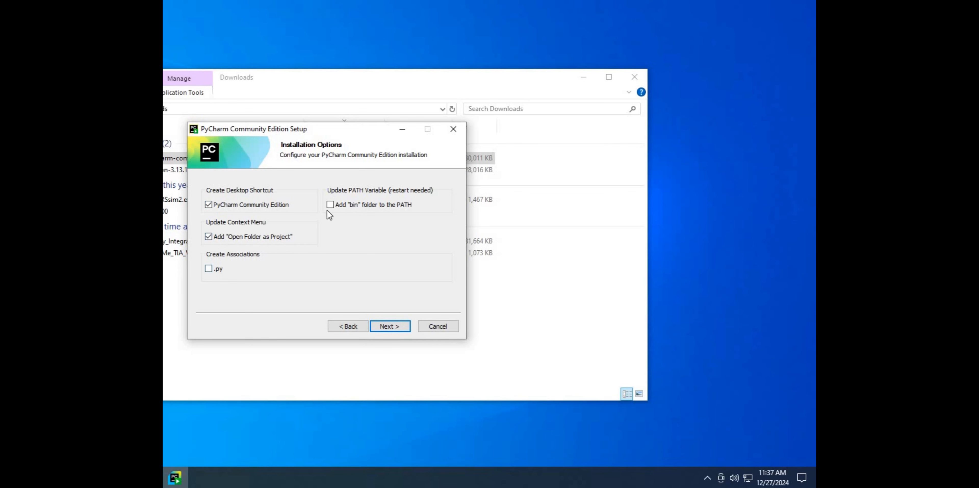
click(389, 326)
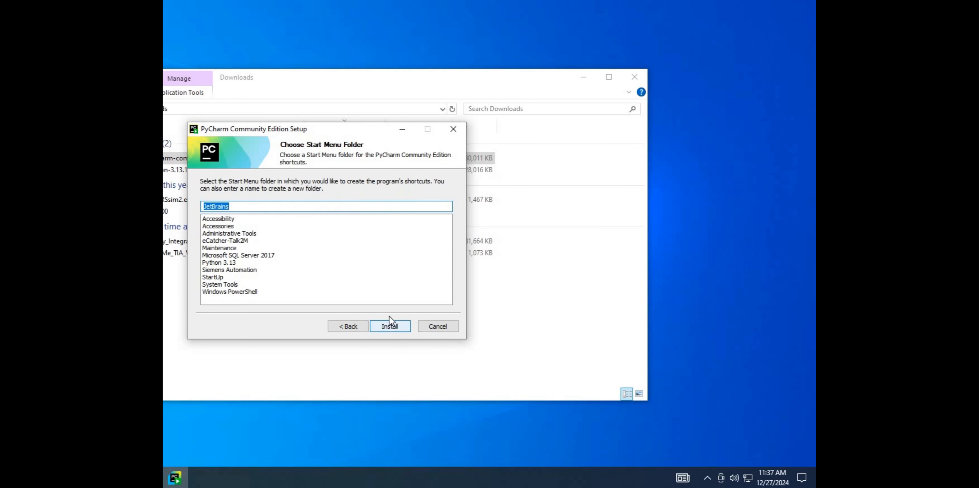
click(389, 324)
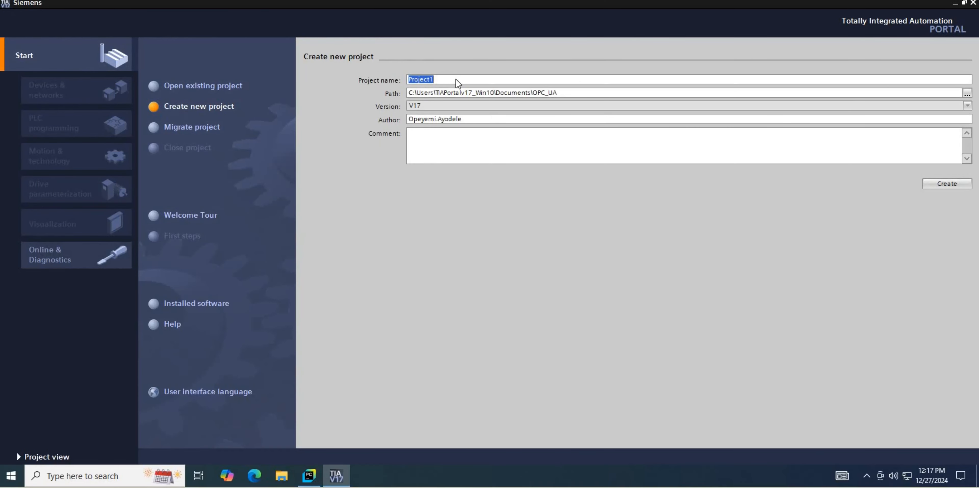
In TIA Portal V17, create a new project named OPC_UA_Python.
text(OPC_UA_Python)
key(Return)
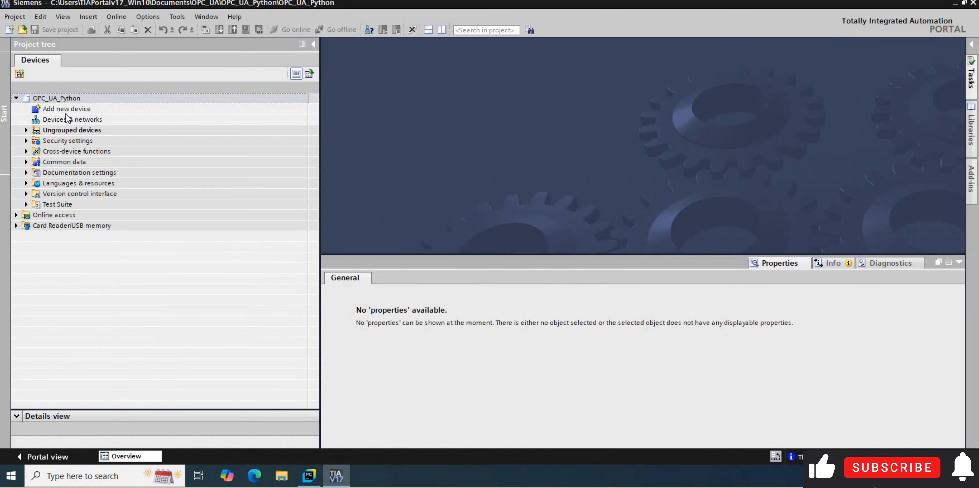
Add a CPU 1516F-3 PN/DP controller, article 6ES7 516-3FN00-0AB0, to the project as a new device.
click(219, 111)
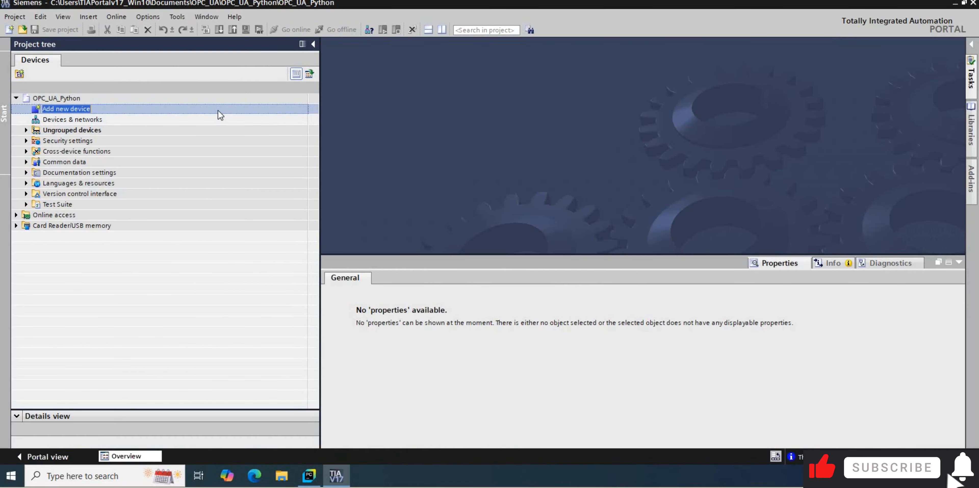
double_click(218, 111)
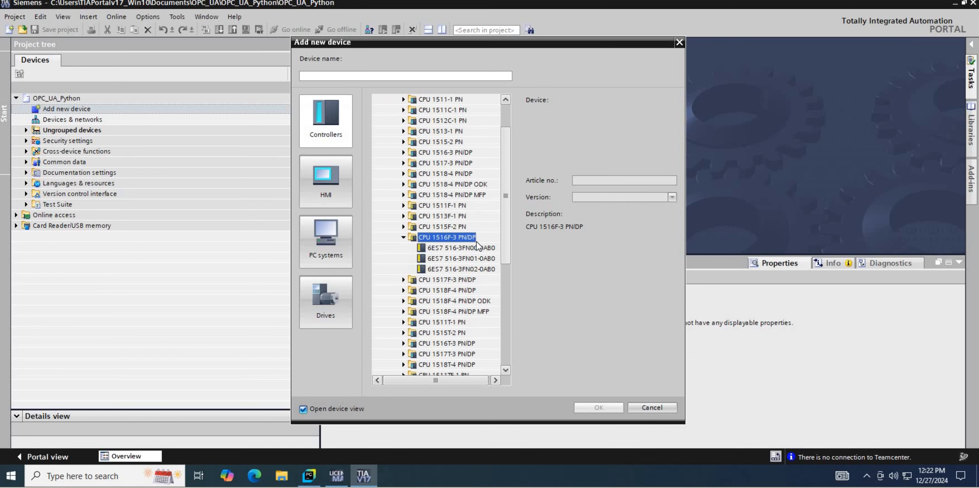
click(461, 237)
click(599, 407)
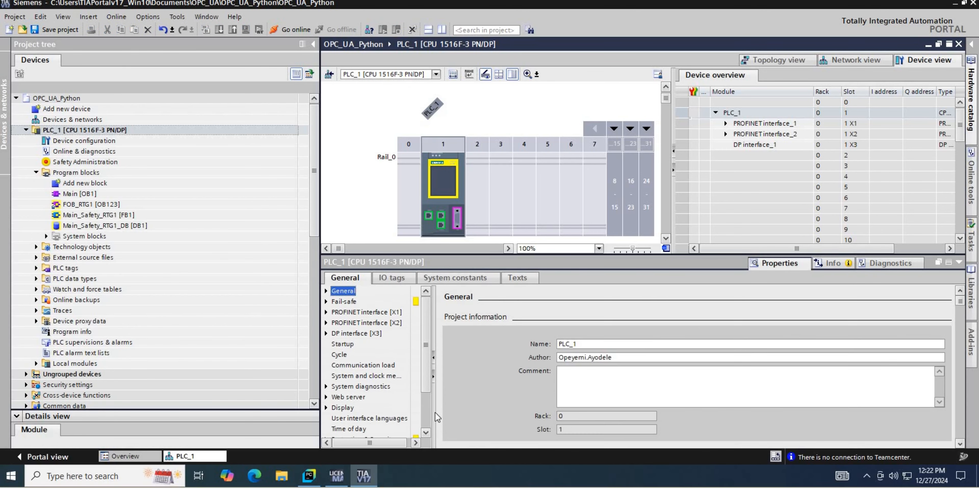
From the PLC's catalog information, change the CPU to article 6ES7 516-3FN02-0AB0 with firmware version V2.9.
drag(426, 387, 438, 404)
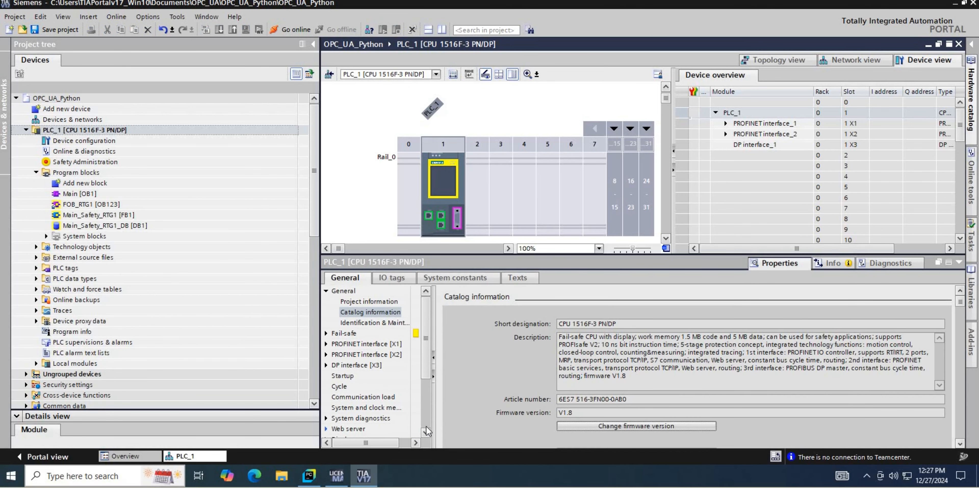
mouse_move(426, 312)
mouse_down()
mouse_move(417, 353)
mouse_move(382, 371)
mouse_up()
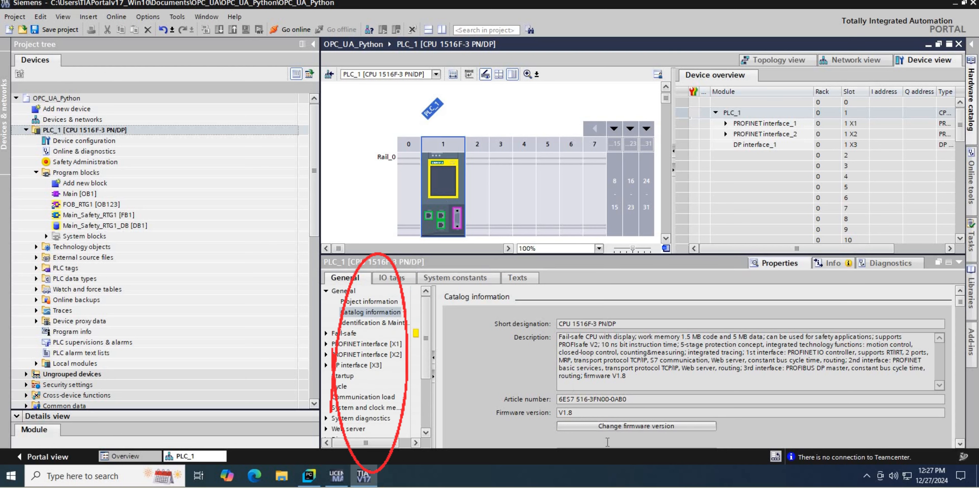
click(618, 426)
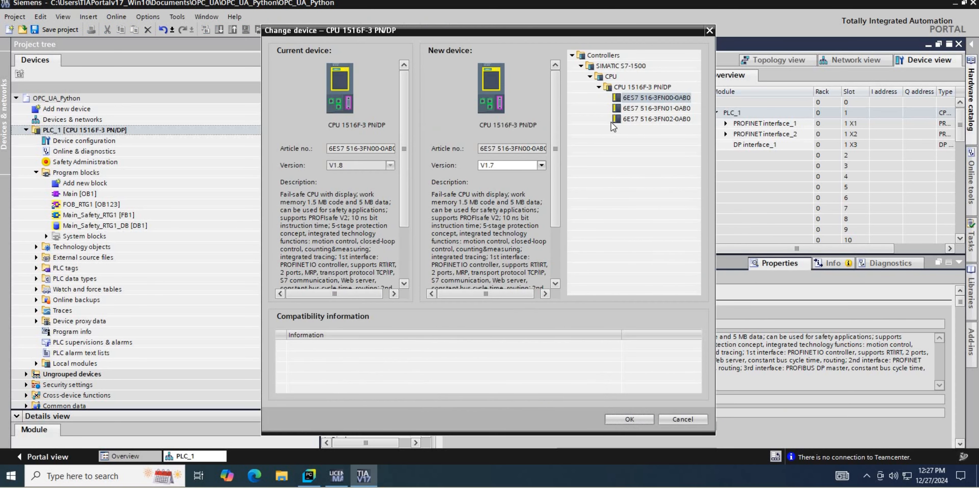
click(638, 119)
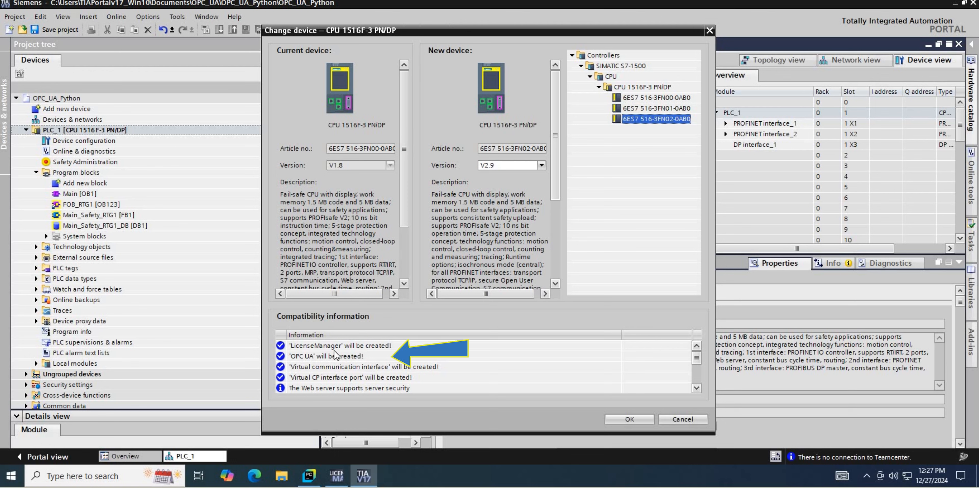
click(629, 419)
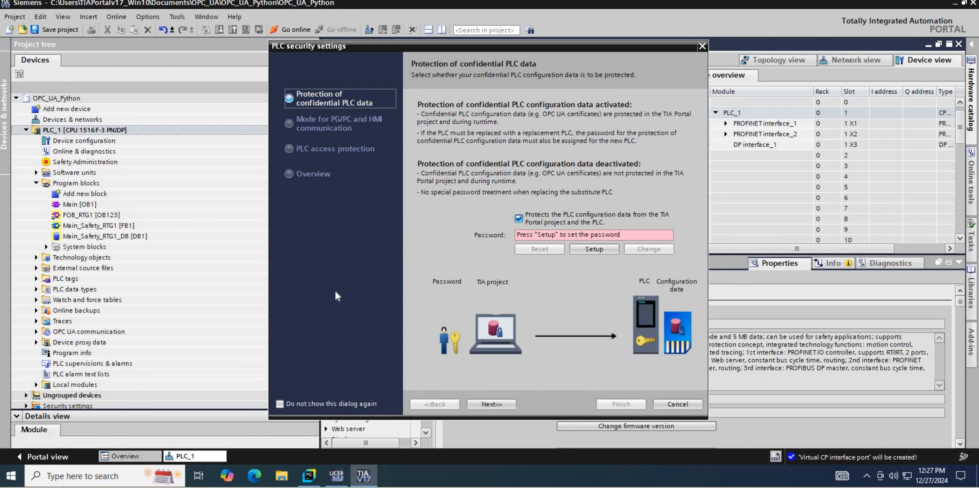
Turn off protection of the confidential PLC configuration data and finish the PLC security settings wizard.
click(518, 218)
click(505, 403)
click(505, 403)
click(621, 404)
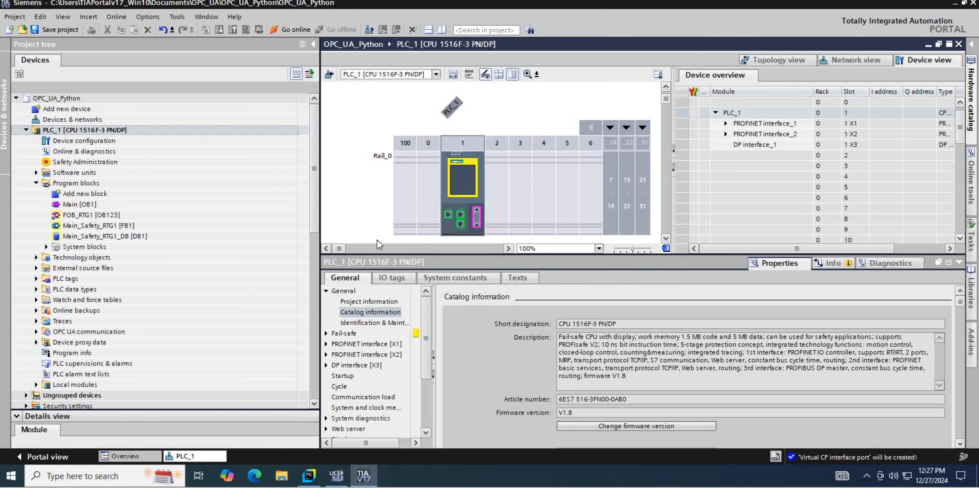
In the CPU's OPC UA properties, activate the OPC UA server and acknowledge the security note.
scroll(429, 365, down, 5)
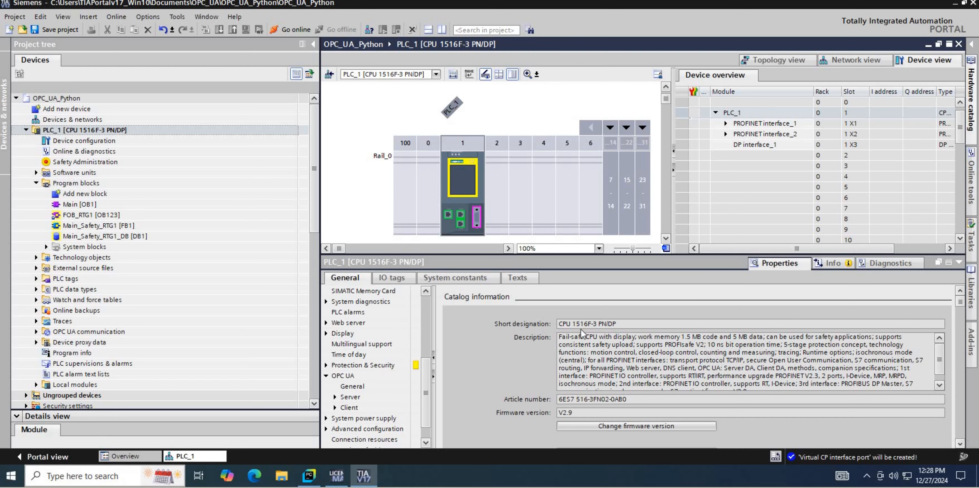
scroll(545, 374, down, 5)
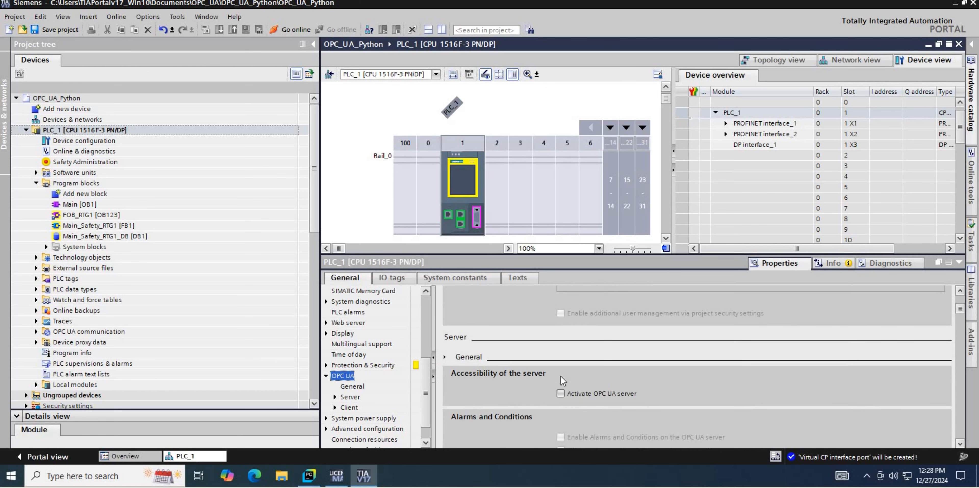
click(560, 393)
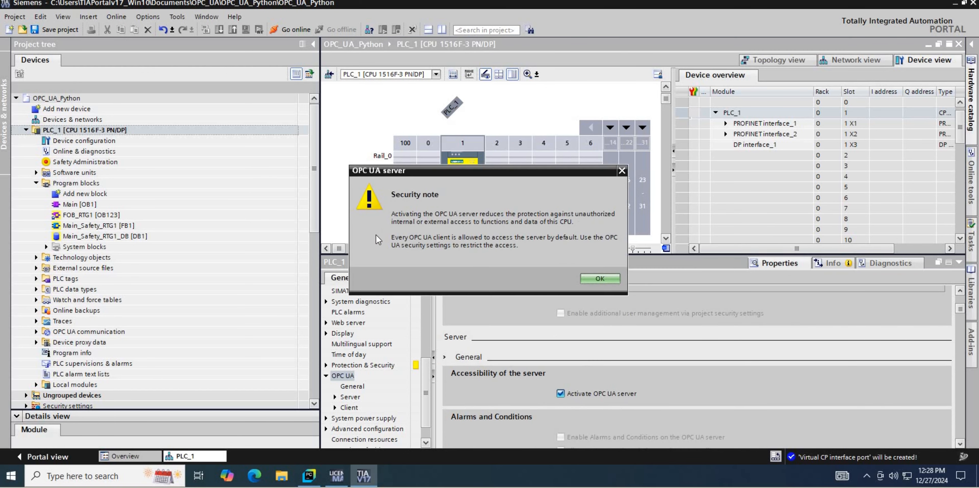
click(592, 277)
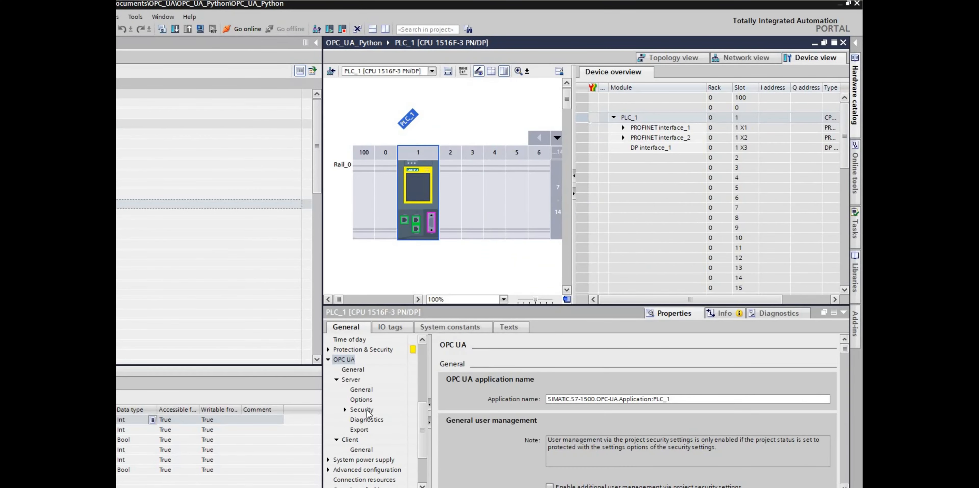
Review the OPC UA server's security settings, covering the available security policies and the certificate settings.
click(360, 409)
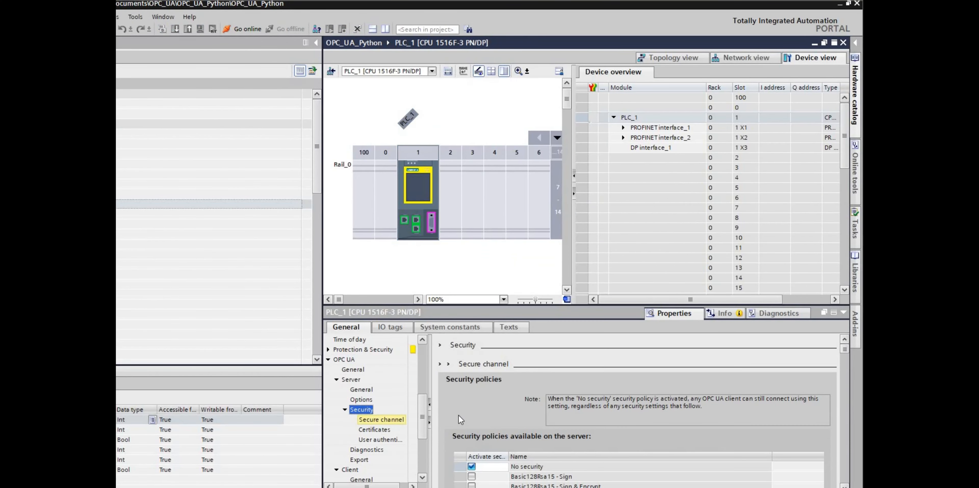
scroll(468, 359, down, 1)
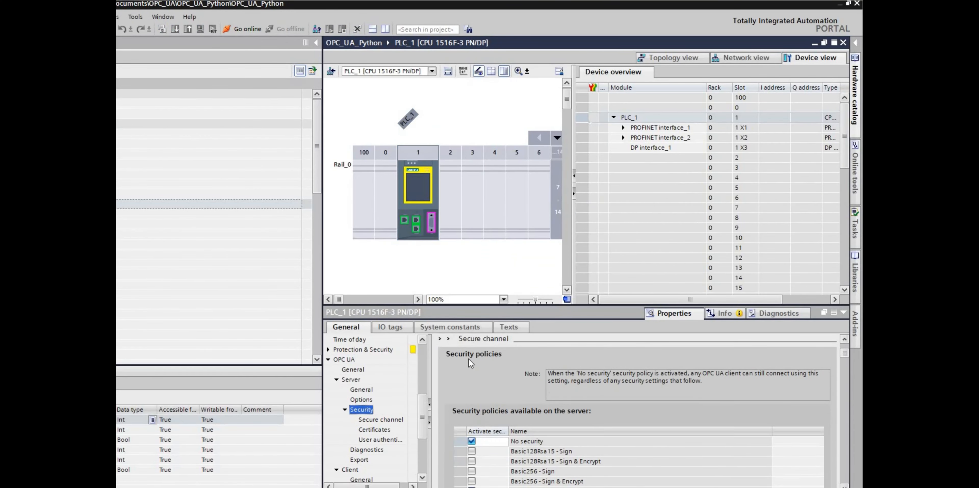
scroll(474, 390, down, 2)
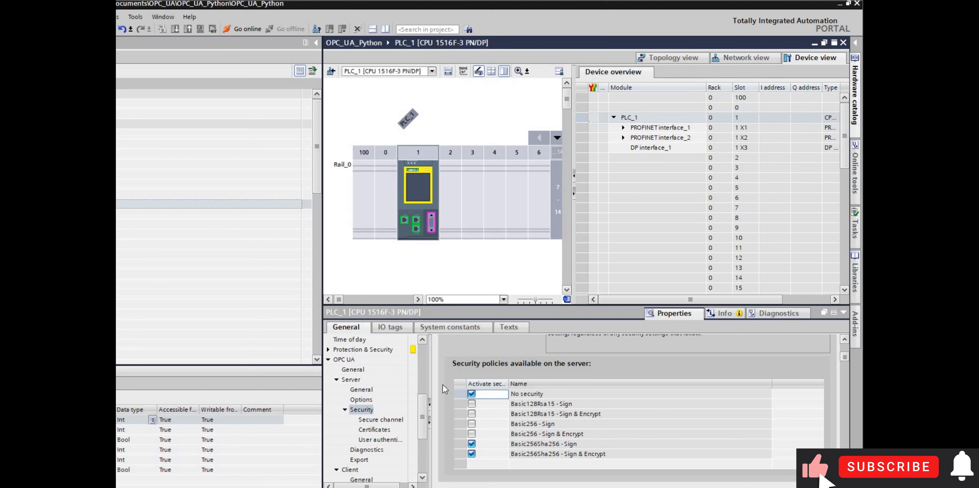
scroll(436, 400, down, 5)
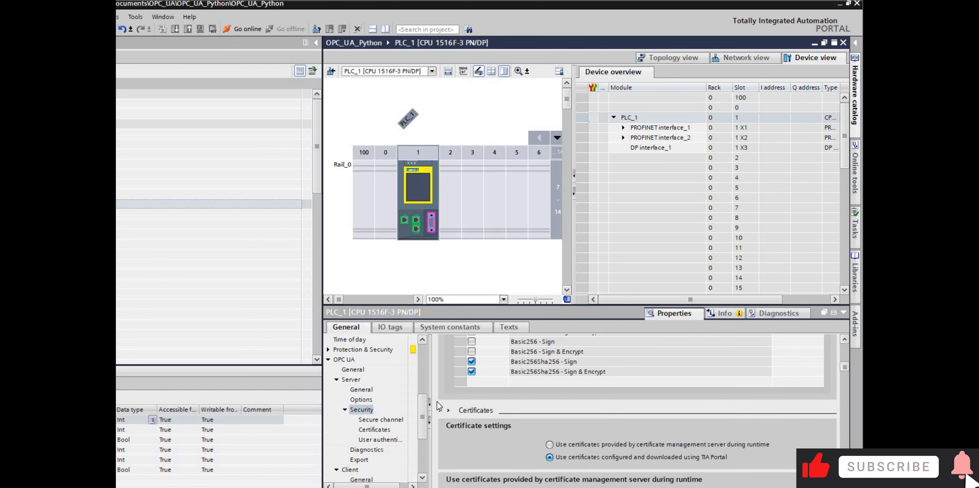
Set the purchased OPC UA runtime license to SIMATIC OPC UA S7-1500 large and compile PLC_1.
scroll(445, 412, up, 5)
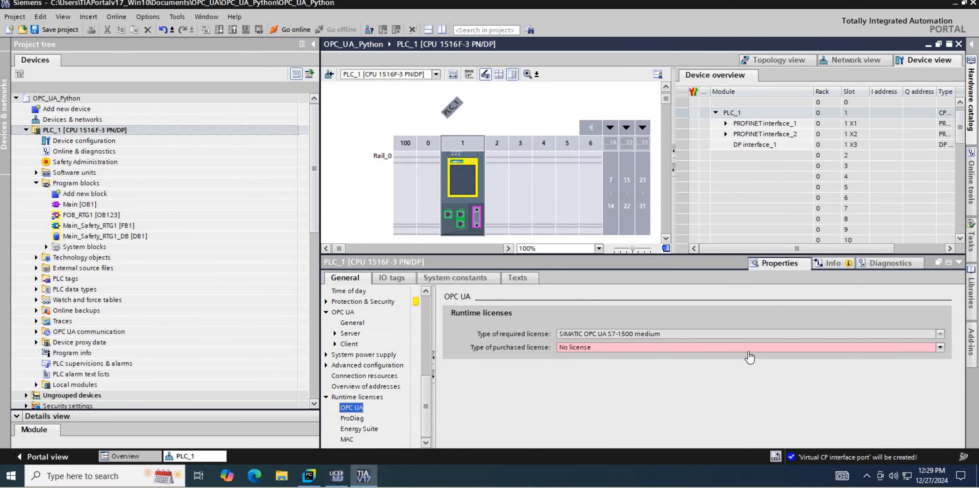
click(748, 347)
click(681, 381)
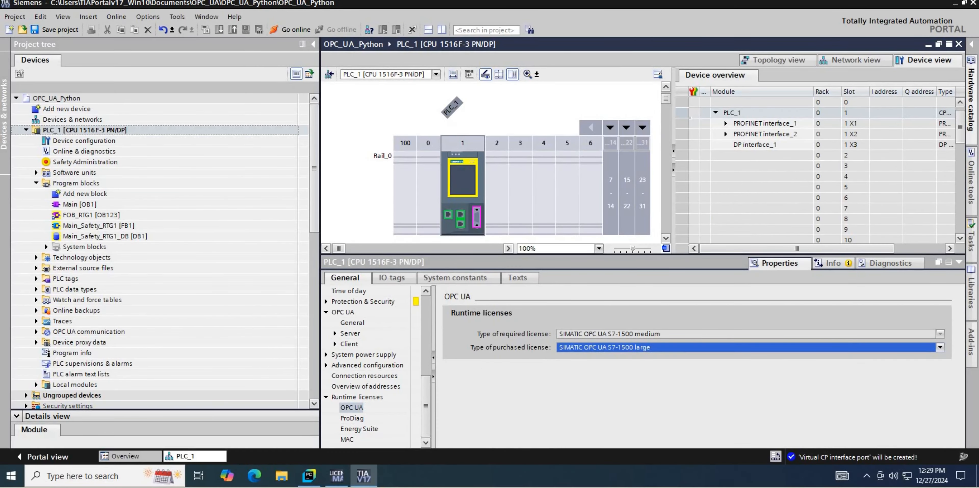
click(204, 30)
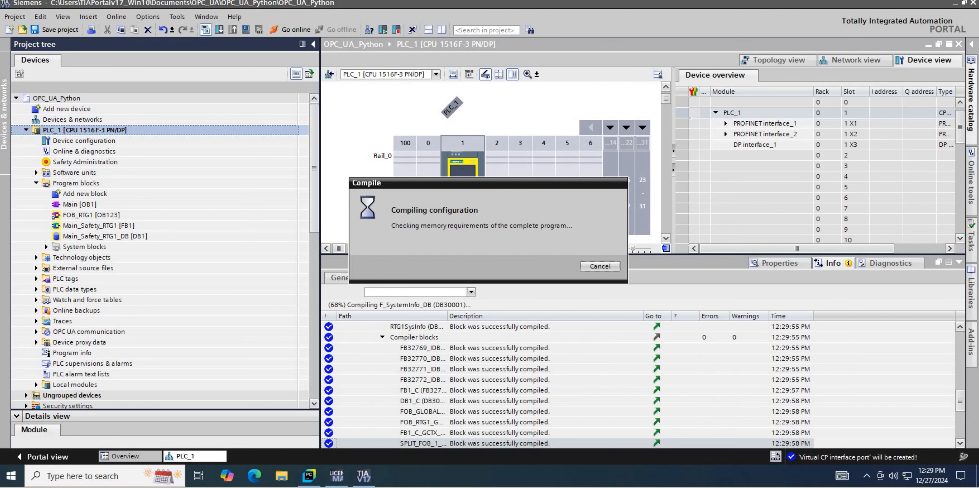
Add a global data block named OPC_UA_DataExchange to the PLC's program blocks.
click(130, 194)
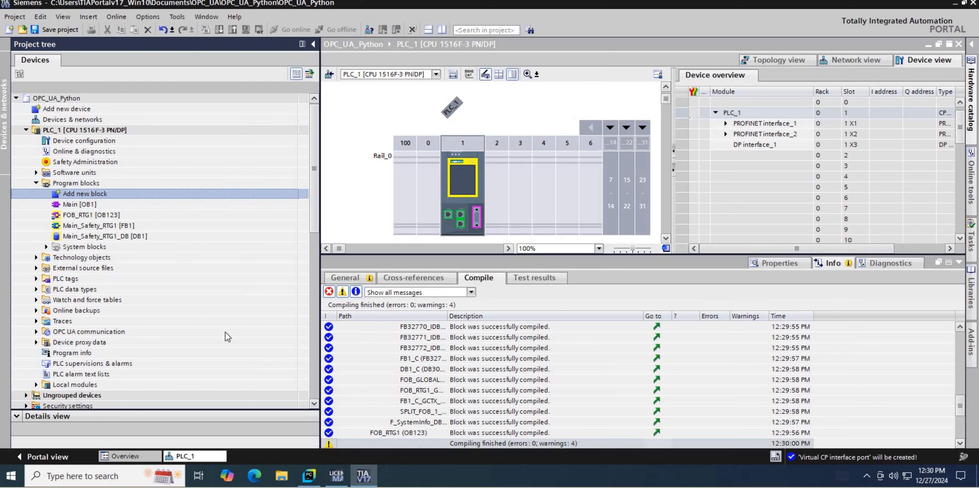
click(335, 331)
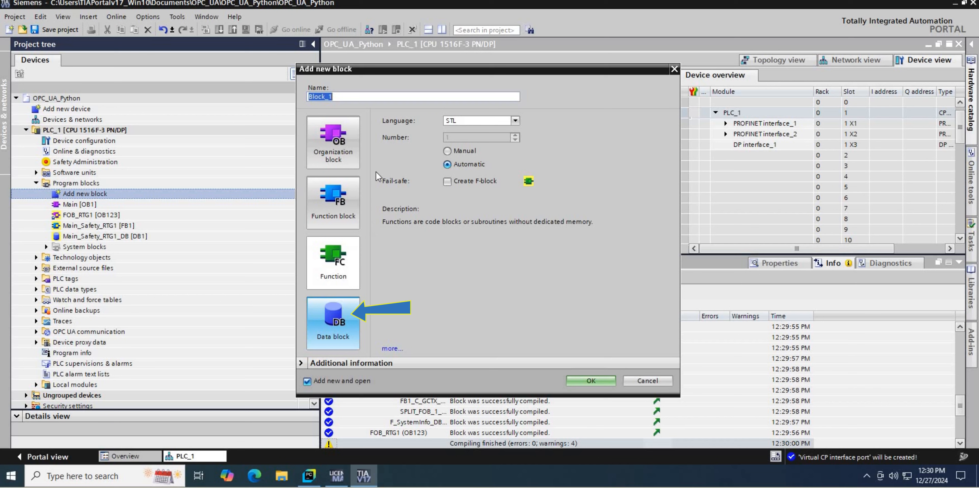
double_click(371, 97)
text(OPC_UA_DataExchange)
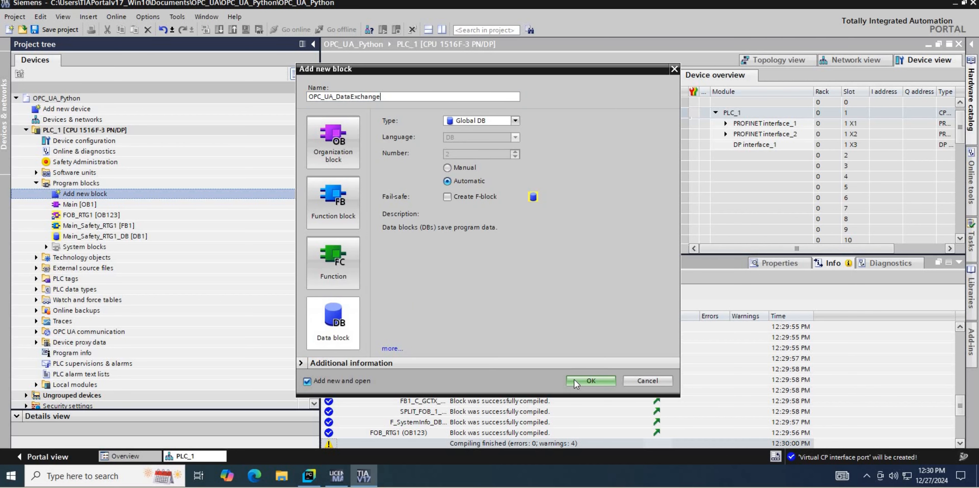
click(574, 380)
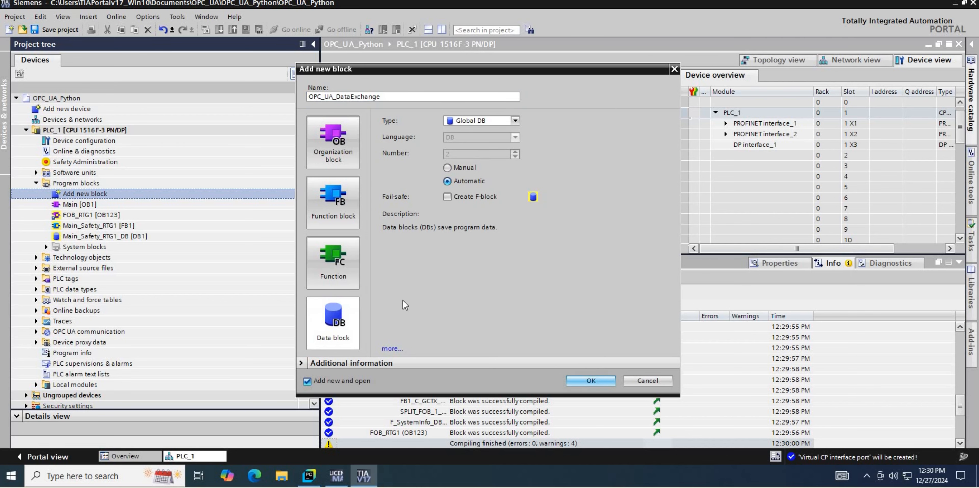
Declare the variables Data_1 and Data_2 as Int and Data_3 as Bool in OPC_UA_DataExchange.
text(Data_1)
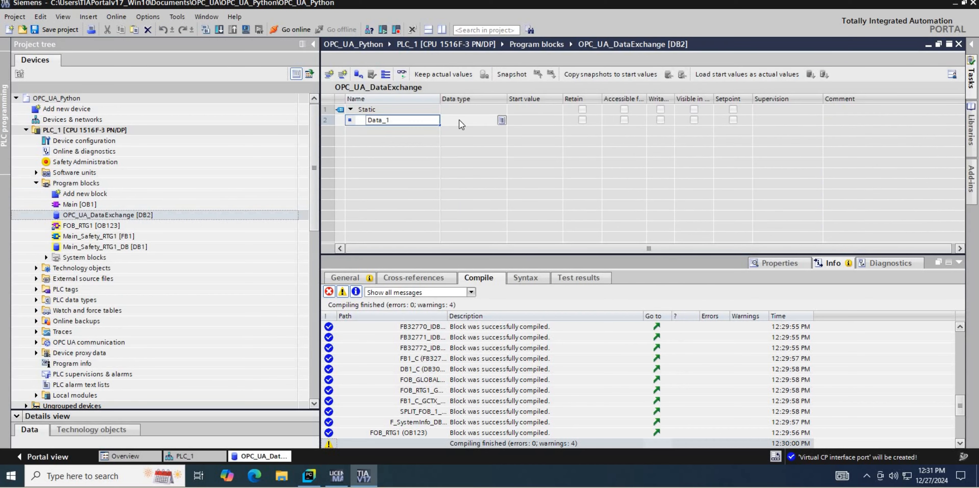
click(459, 120)
text(Int)
click(380, 130)
text(Data_2)
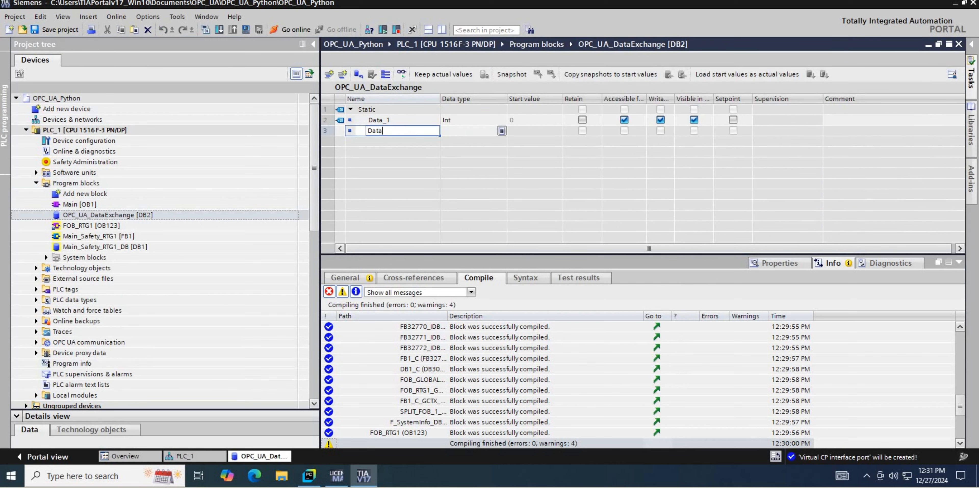
click(385, 143)
text(Data_3)
click(477, 141)
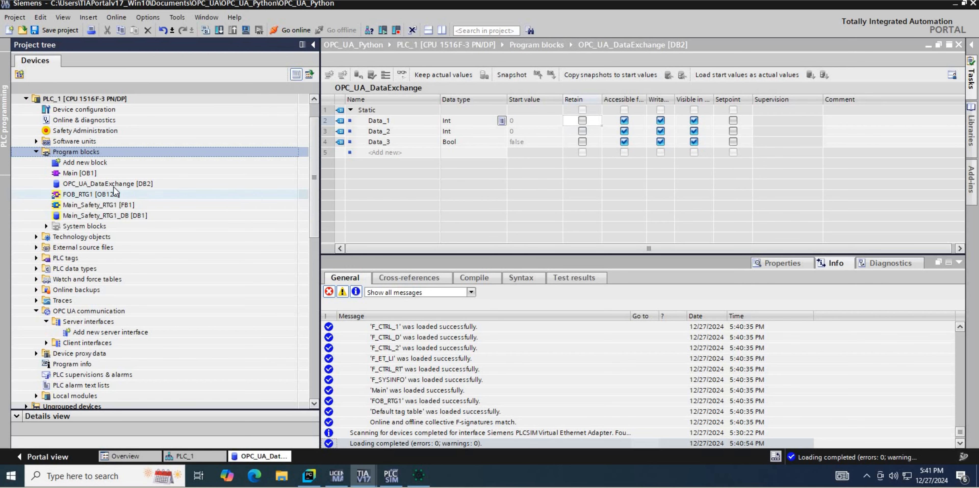
Open the properties of the OPC_UA_DataExchange data block and examine its attributes.
right_click(104, 183)
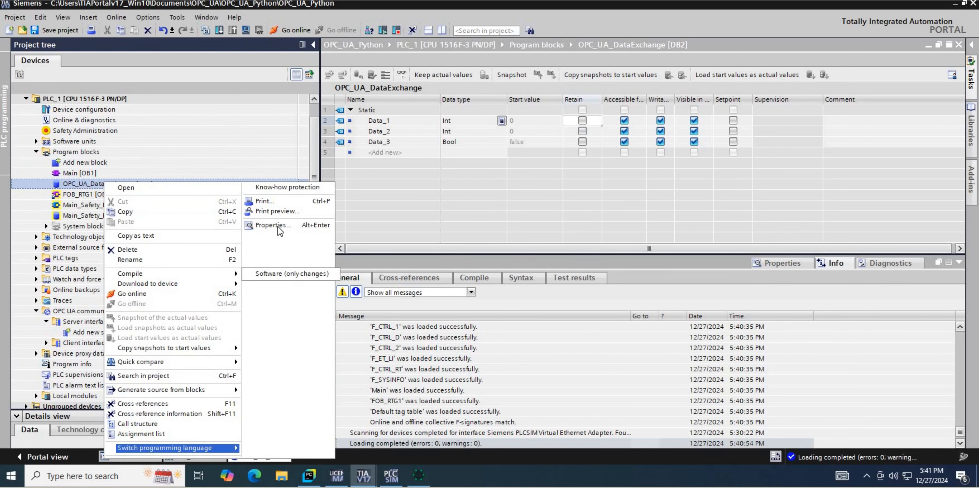
click(278, 225)
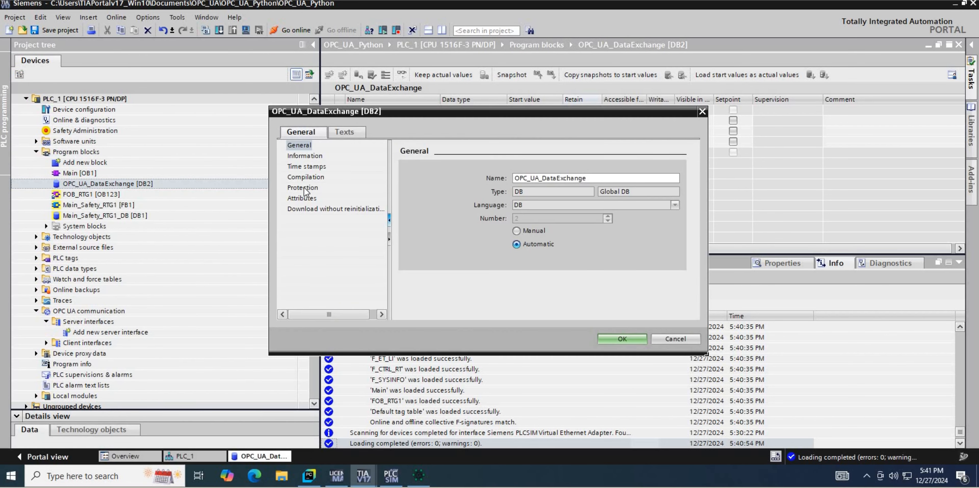
click(302, 198)
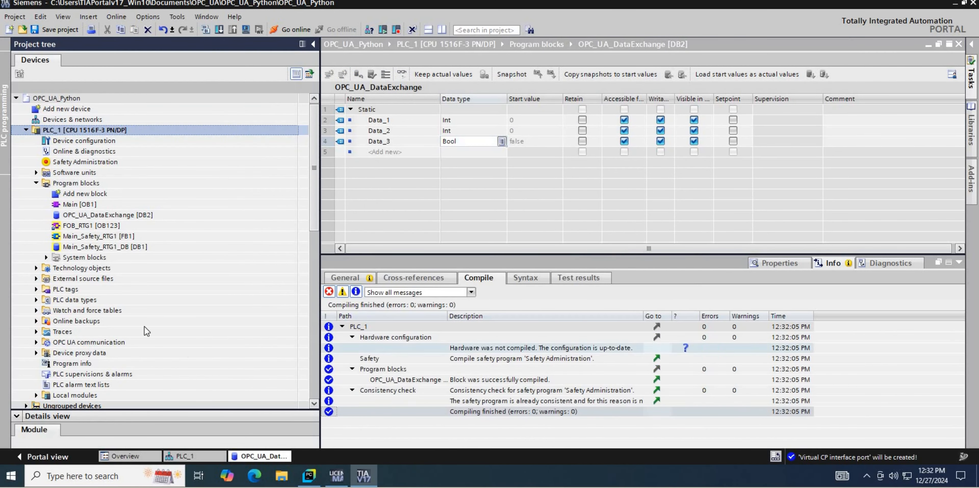
Launch S7-PLCSIM Advanced V4.0 and switch its online access to PLCSIM Virtual Eth. Adapter.
key(super)
text(plc)
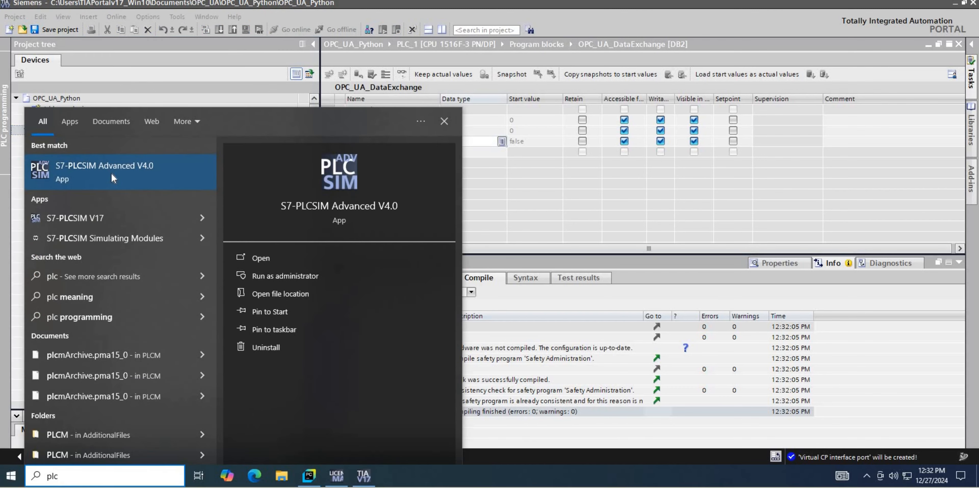
click(112, 177)
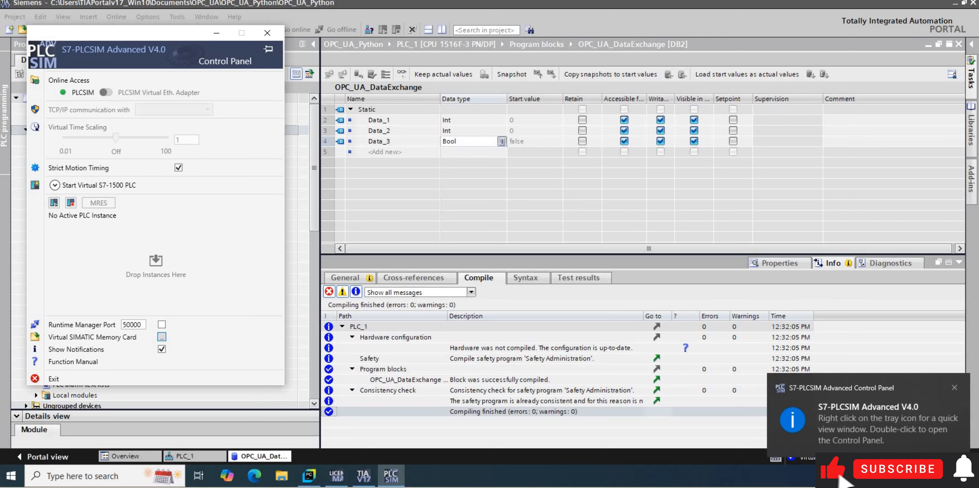
drag(152, 91, 555, 104)
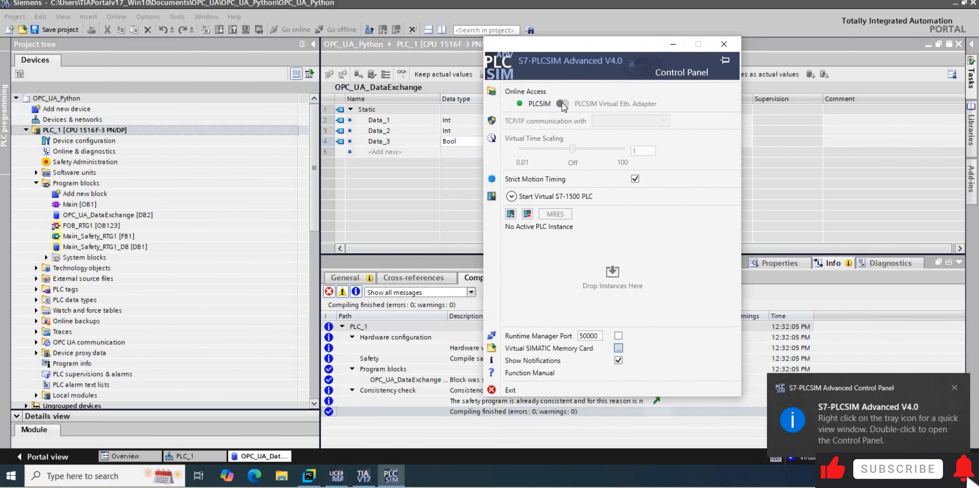
click(563, 103)
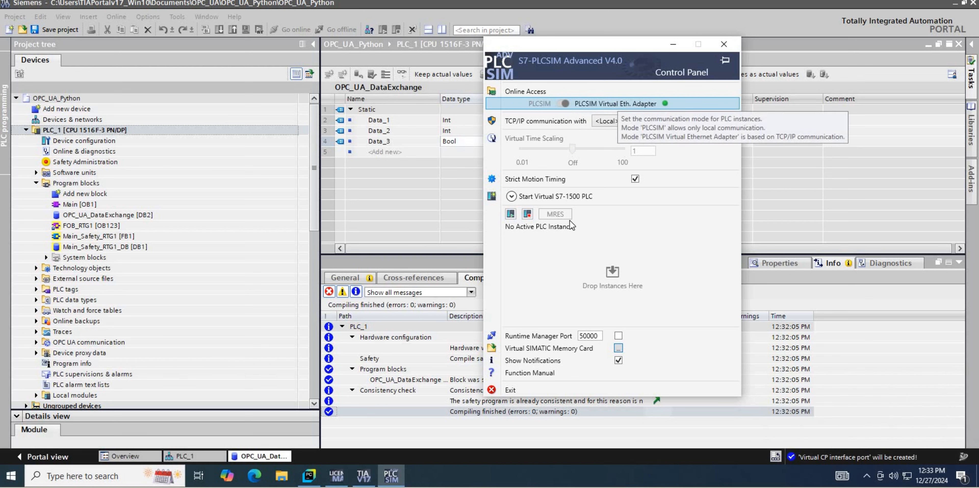
Expand the virtual S7-1500 PLC settings and name the instance OPC_UA.
click(511, 196)
click(622, 210)
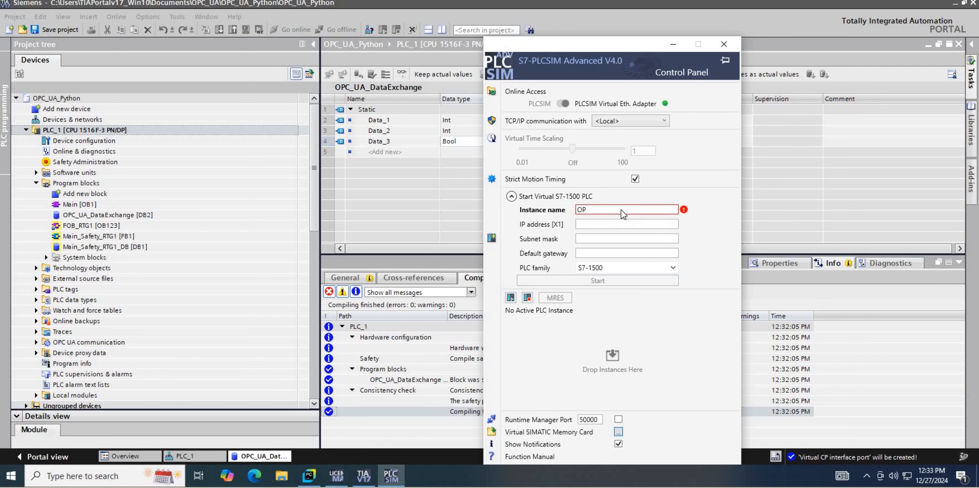
text(OPC_UA)
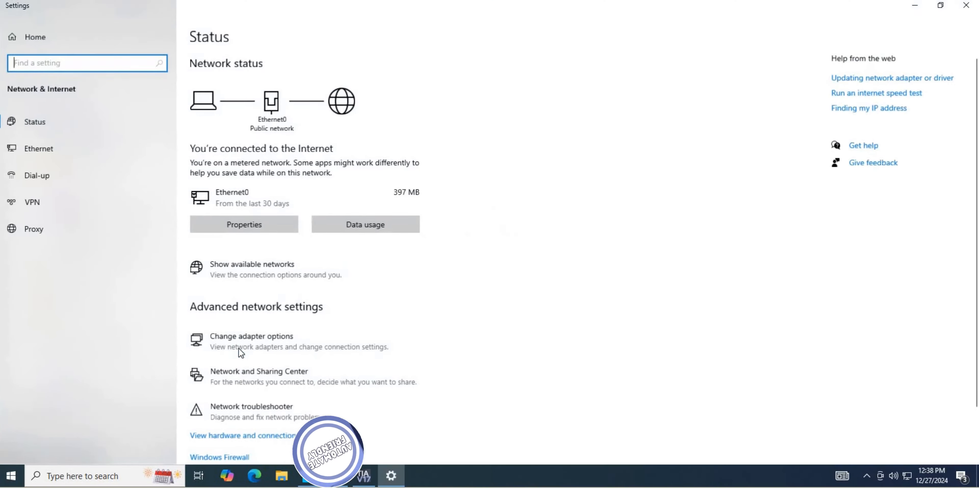
In the Windows network connections, open the settings of the Siemens PLCSIM Virtual Ethernet adapter, and close the connections window.
click(237, 340)
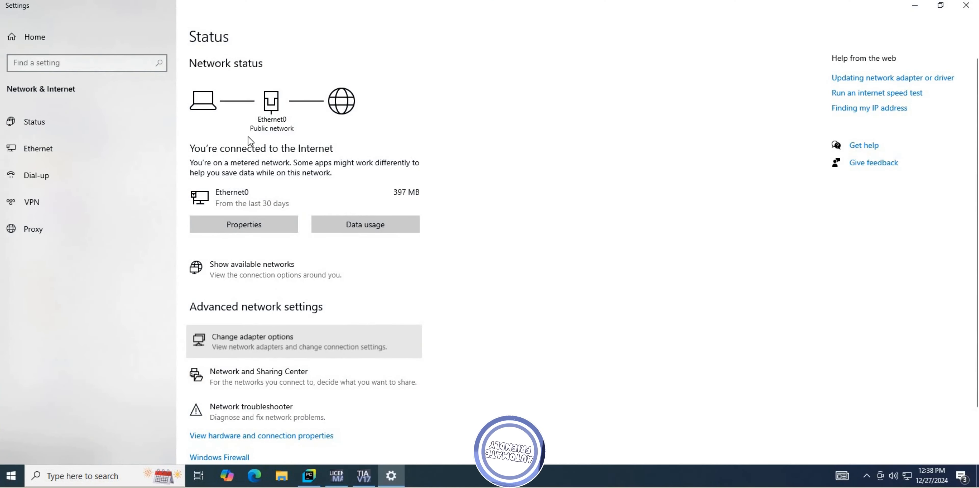
double_click(248, 136)
click(433, 230)
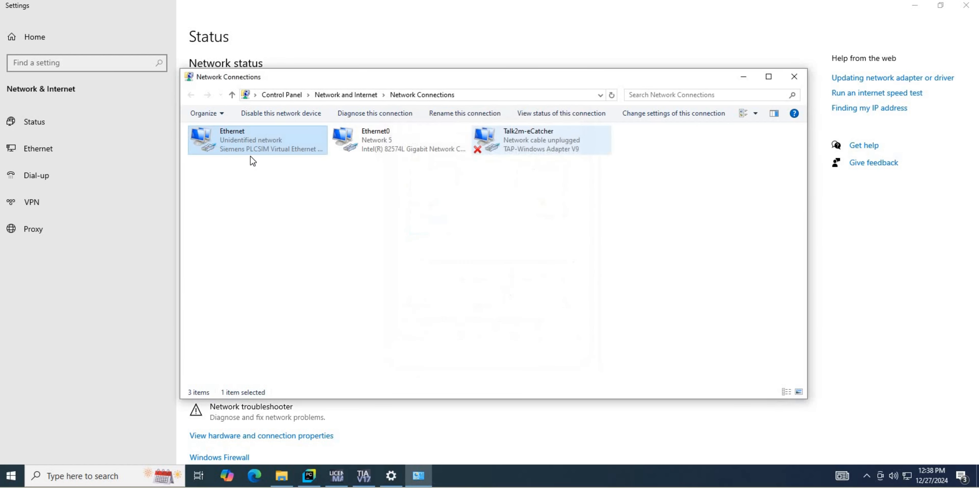
click(794, 77)
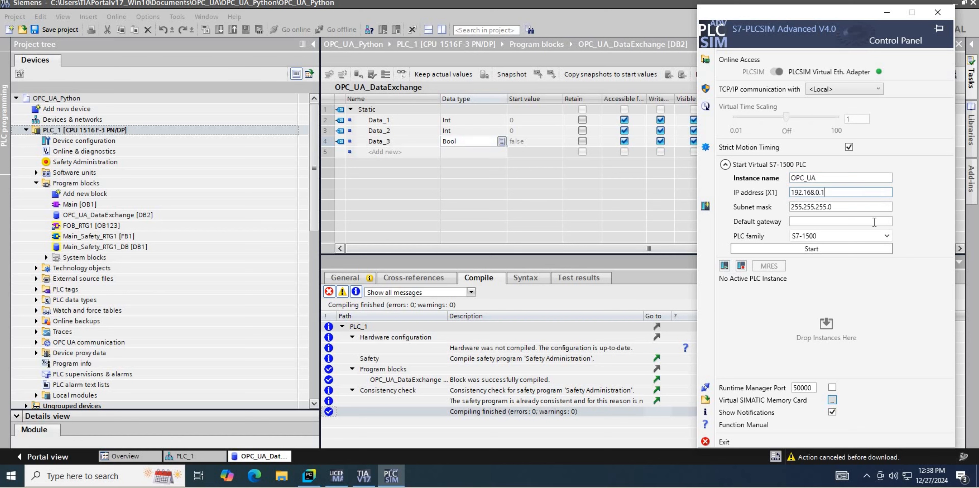
Start the OPC_UA virtual PLC instance with IP address 192.168.0.1 and subnet mask 255.255.255.0.
click(873, 249)
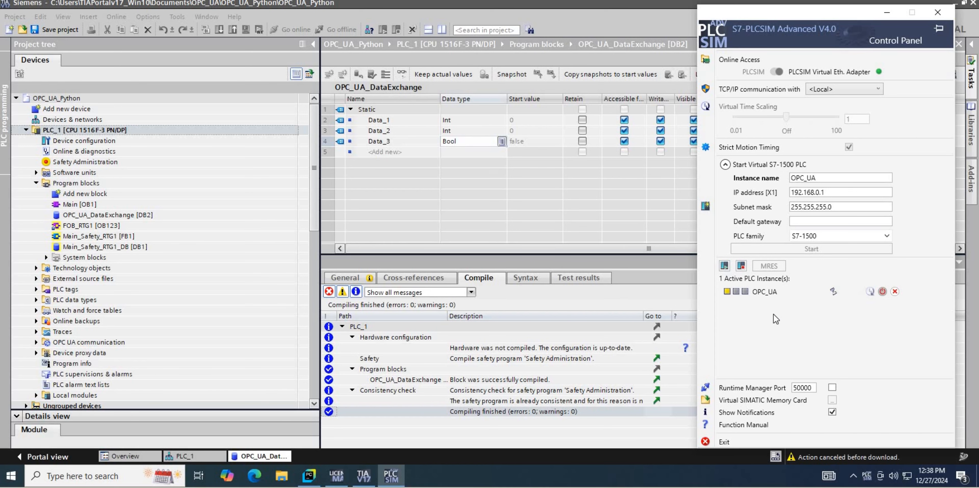
In TIA Portal, start downloading PLC_1 and scan for the simulated CPU through the Siemens PLCSIM Virtual Ethernet Adapter.
click(212, 33)
click(219, 30)
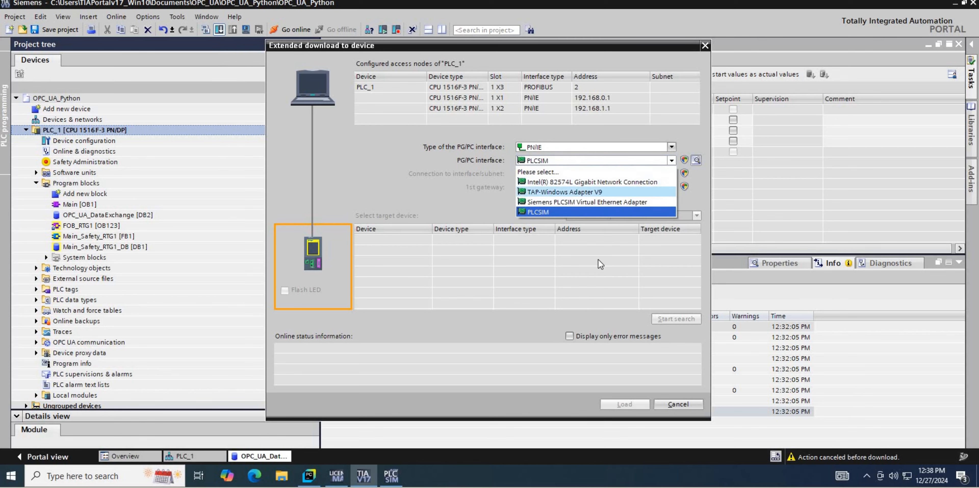
click(587, 202)
click(391, 475)
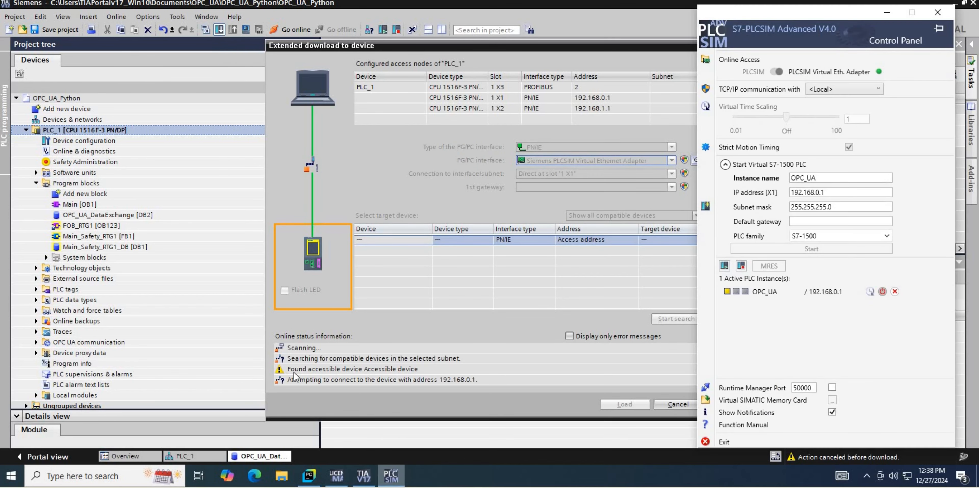
click(570, 45)
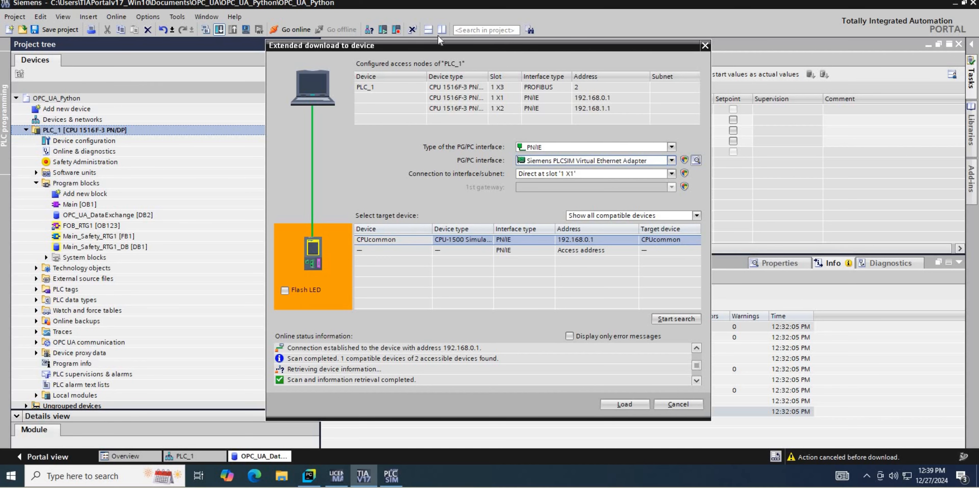
drag(501, 43, 438, 36)
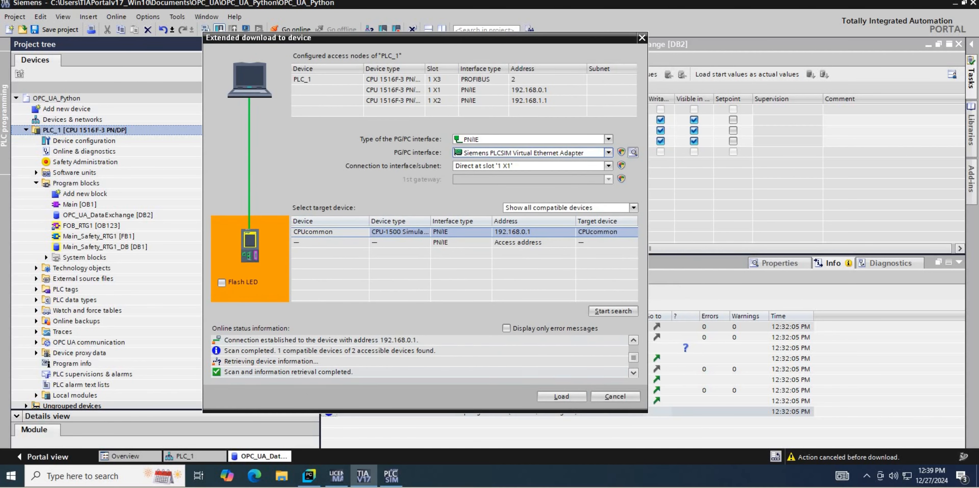
Try to load PLC_1 onto the simulated CPU, accepting it as a trusted device, and expand the download result details.
click(561, 396)
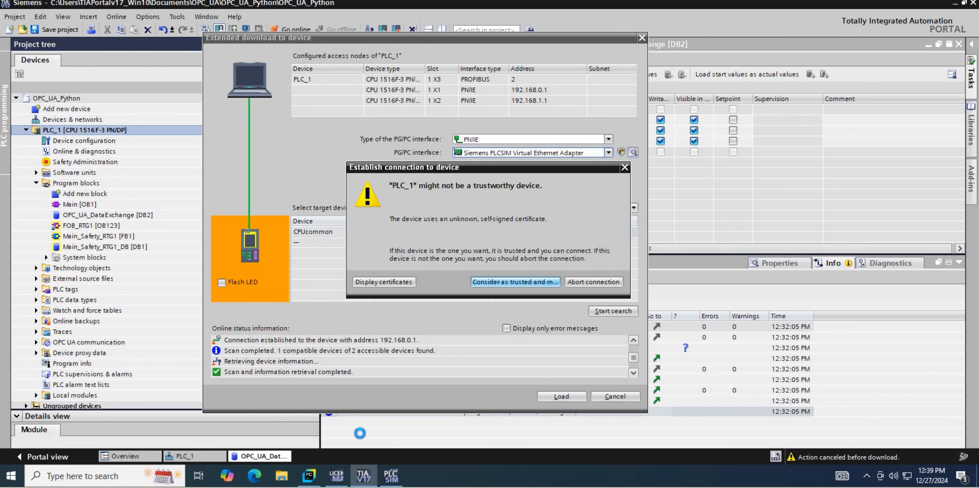
click(386, 477)
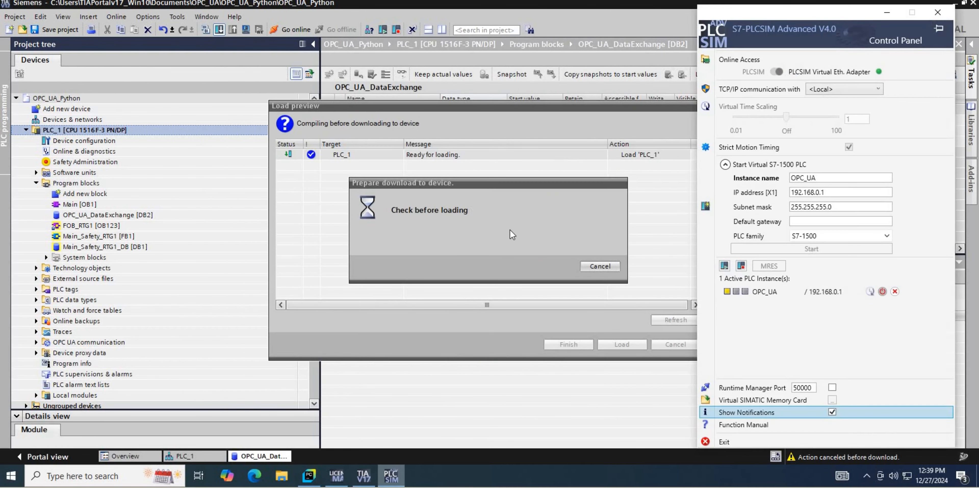
click(654, 233)
click(621, 344)
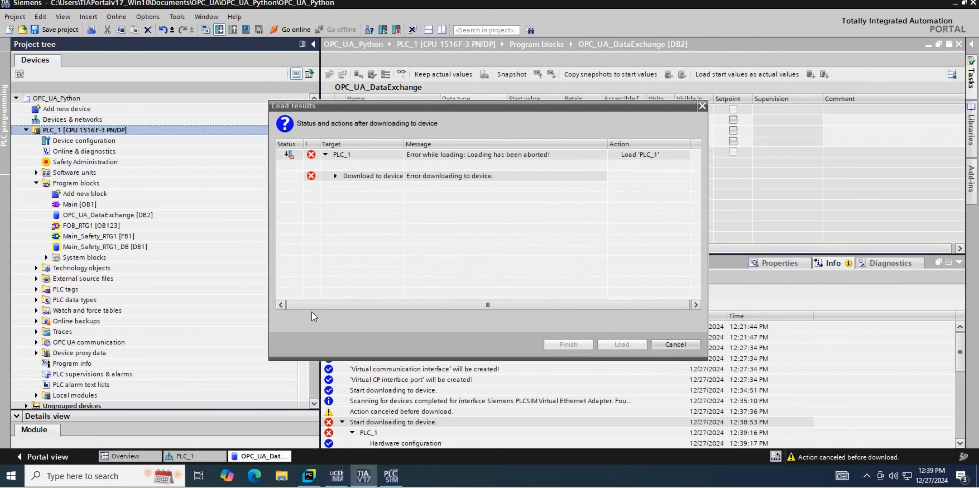
click(335, 175)
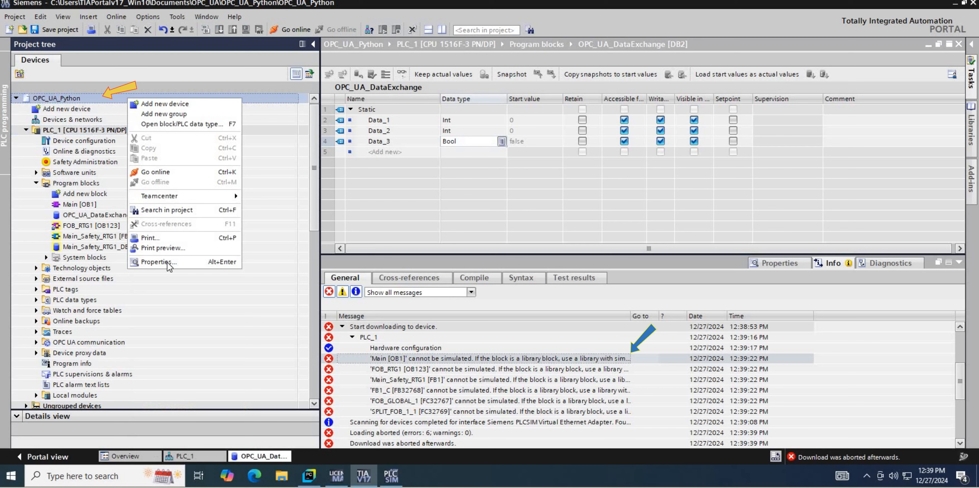
Enable simulation support during block compilation in the protection properties of the OPC_UA_Python project.
click(167, 263)
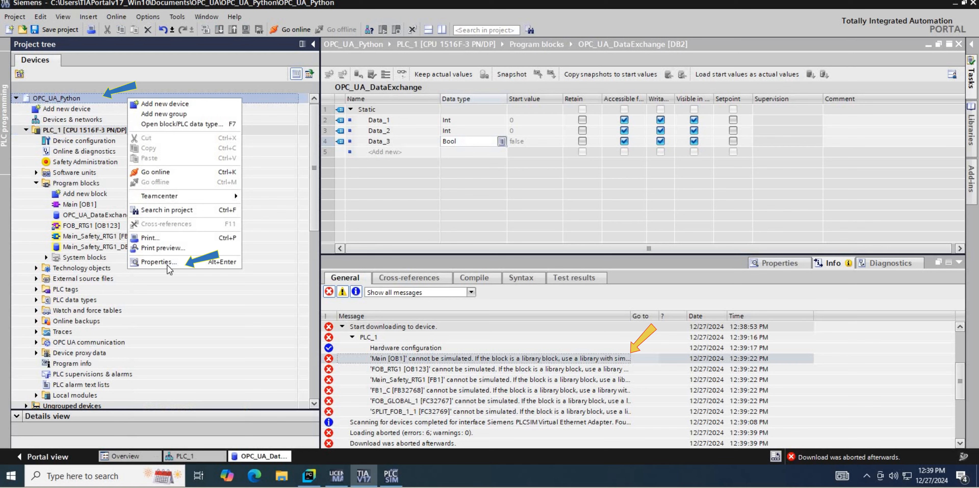
click(357, 132)
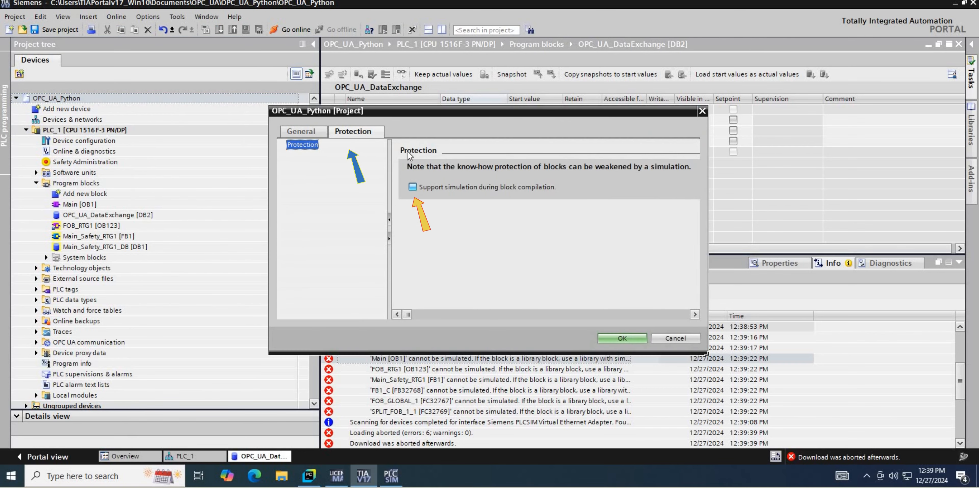
click(412, 187)
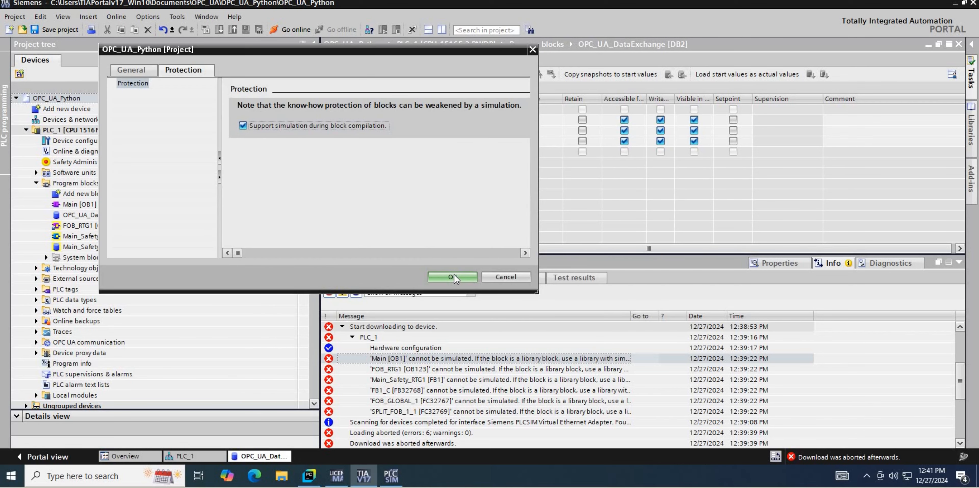
click(452, 276)
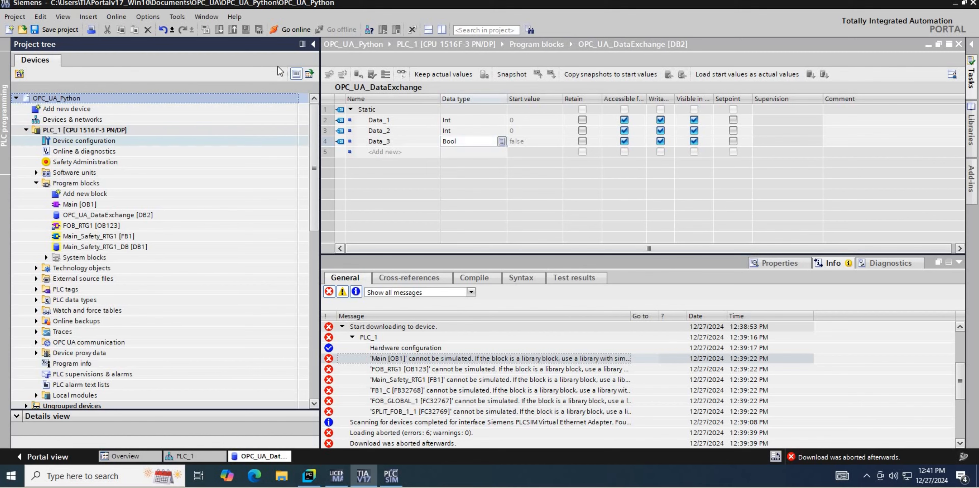
Download PLC_1 to the simulated CPU again and check the OPC_UA instance in PLCSIM Advanced.
click(219, 29)
click(620, 344)
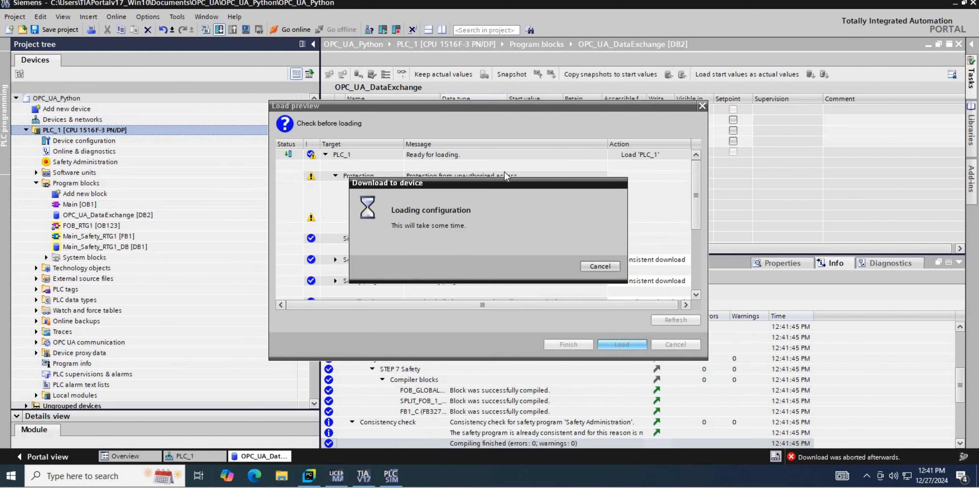
click(568, 345)
click(391, 475)
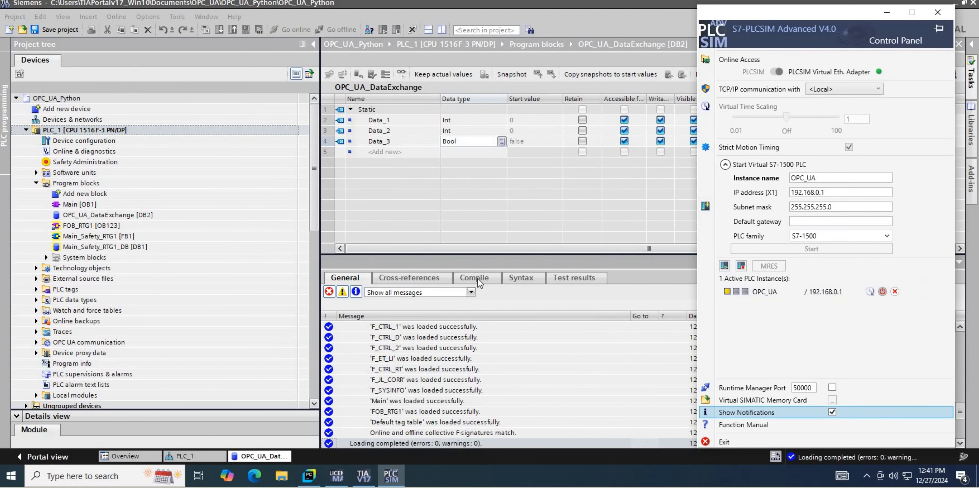
click(509, 265)
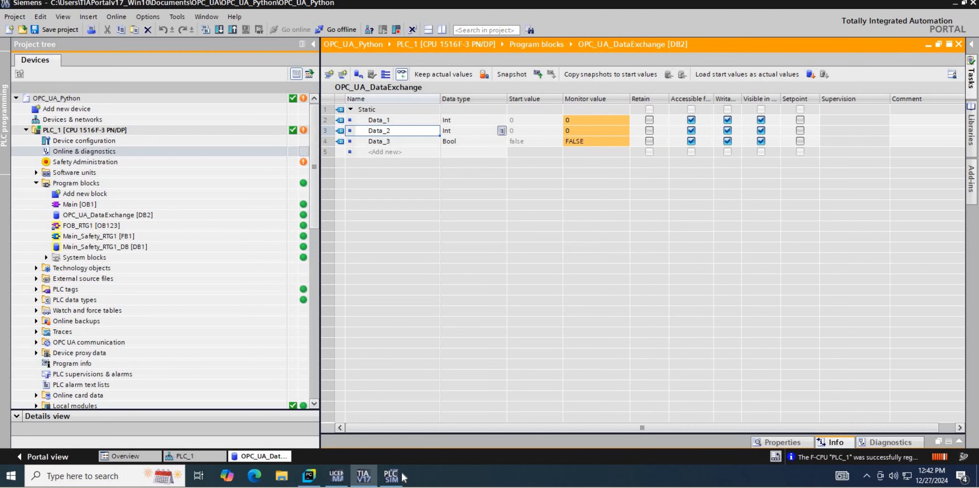
click(391, 476)
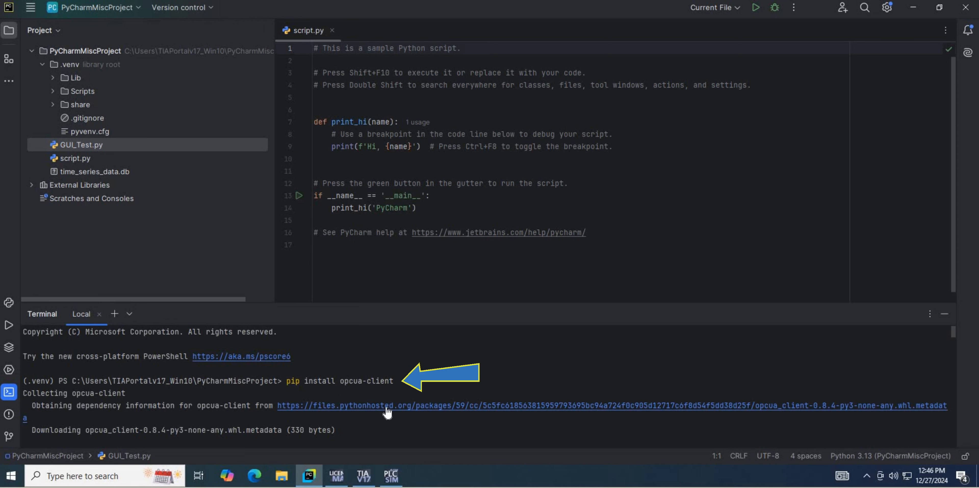
Install the opcua package with pip in the PyCharm terminal.
drag(390, 382, 386, 408)
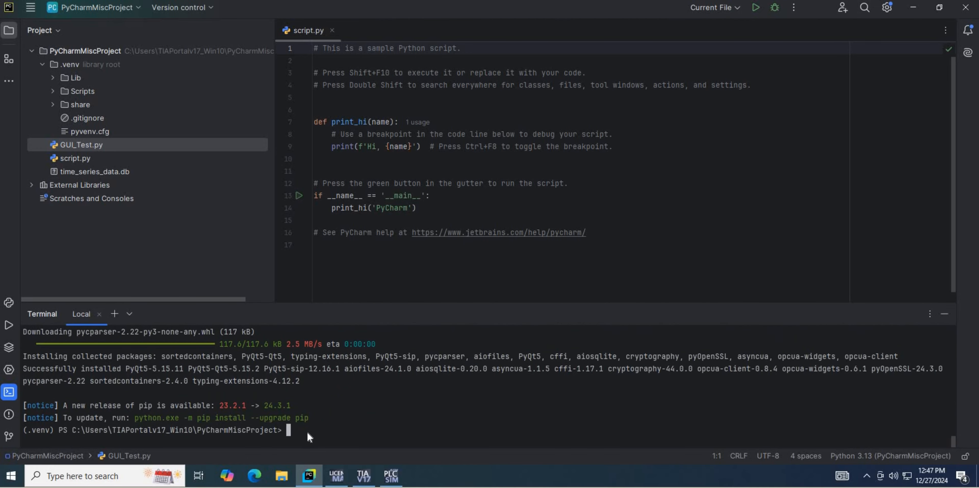
text(pip install opcua)
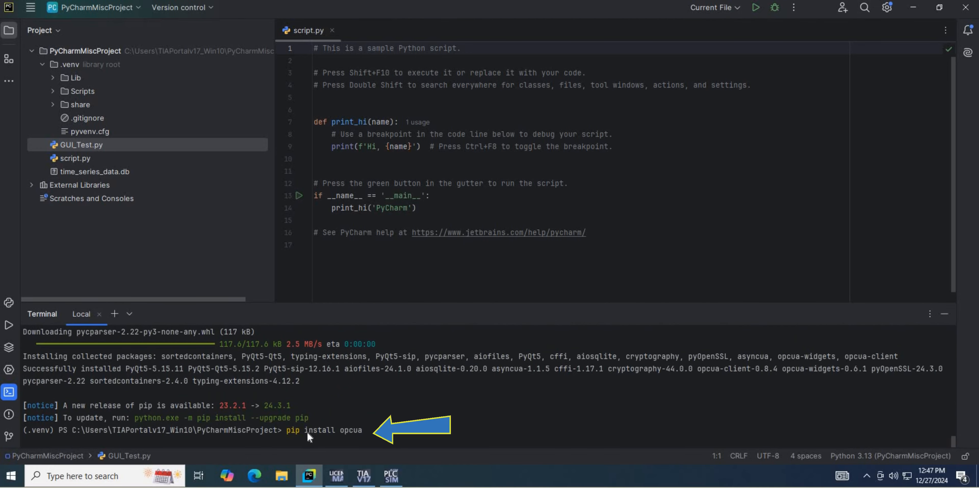
key(Return)
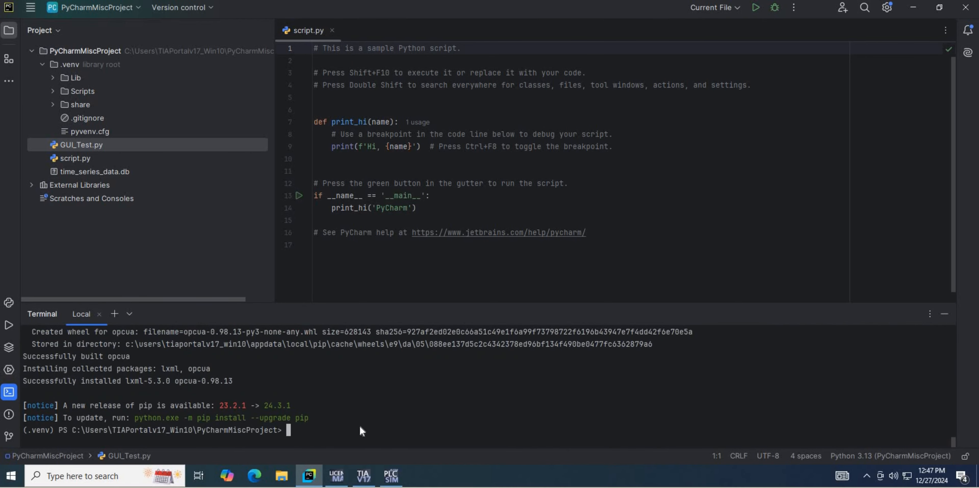
Launch the OPC UA client from the PyCharm terminal with the command opcua-client.
text(opcua-client)
key(Return)
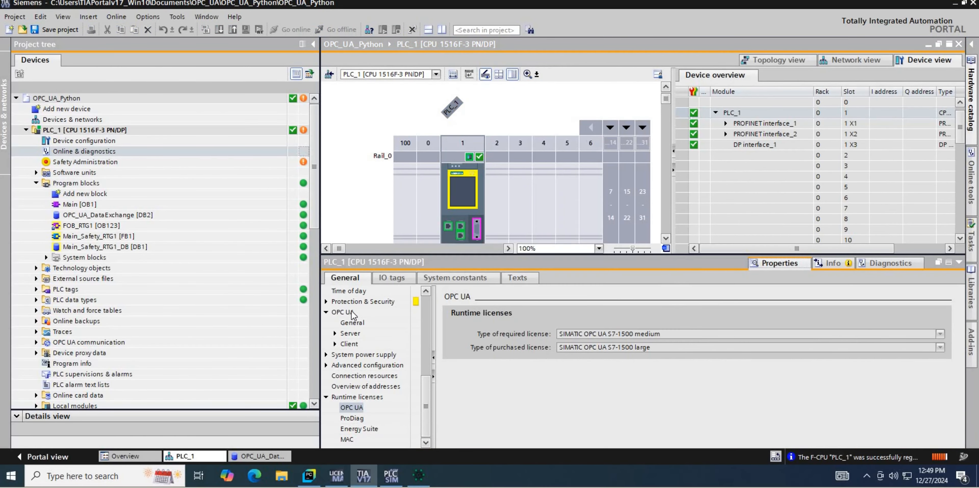
In TIA Portal, copy the server address opc.tcp://192.168.0.1:4840 from the OPC UA properties of PLC_1.
click(351, 311)
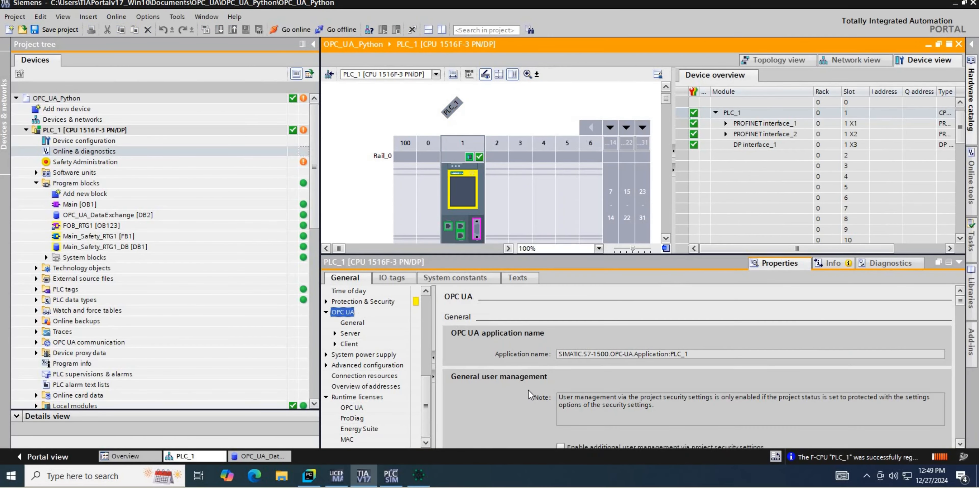
scroll(529, 391, down, 10)
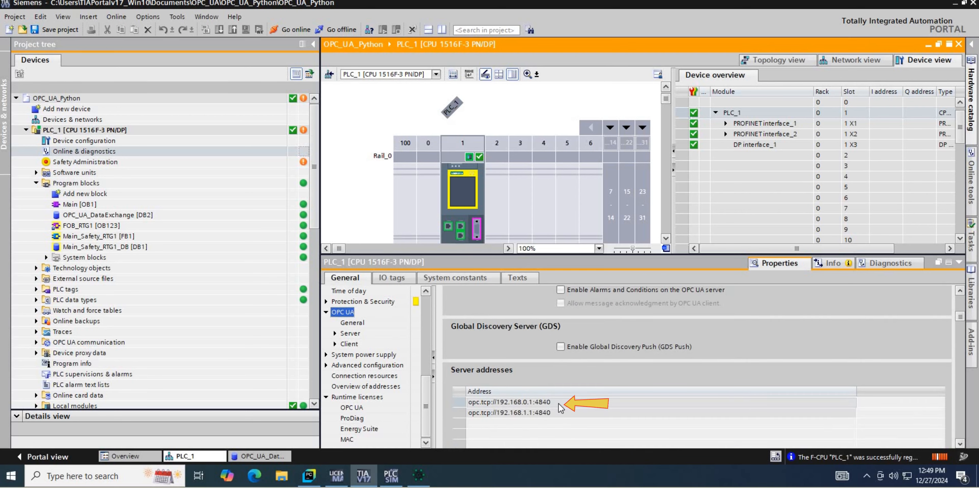
double_click(479, 402)
key(ctrl+c)
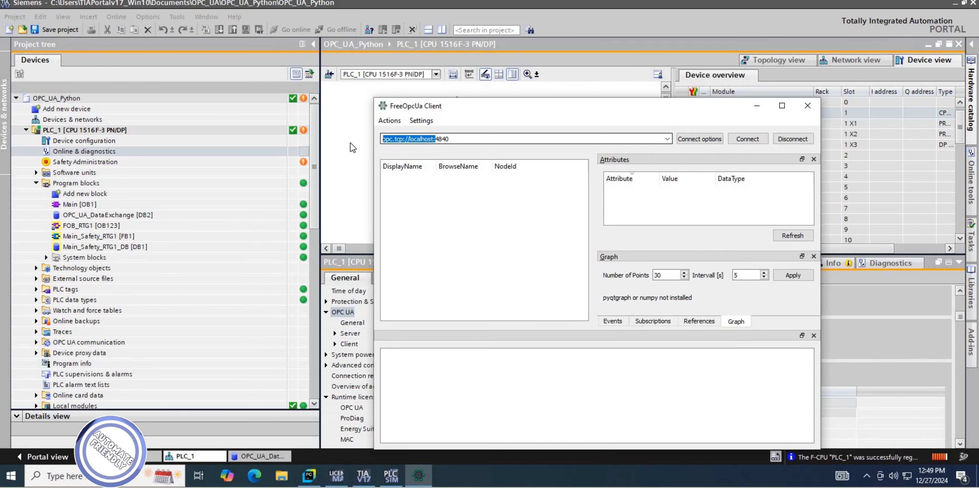
In FreeOpcUa Client, replace the endpoint with opc.tcp://192.168.0.1:4840 and connect to the server.
drag(452, 139, 350, 144)
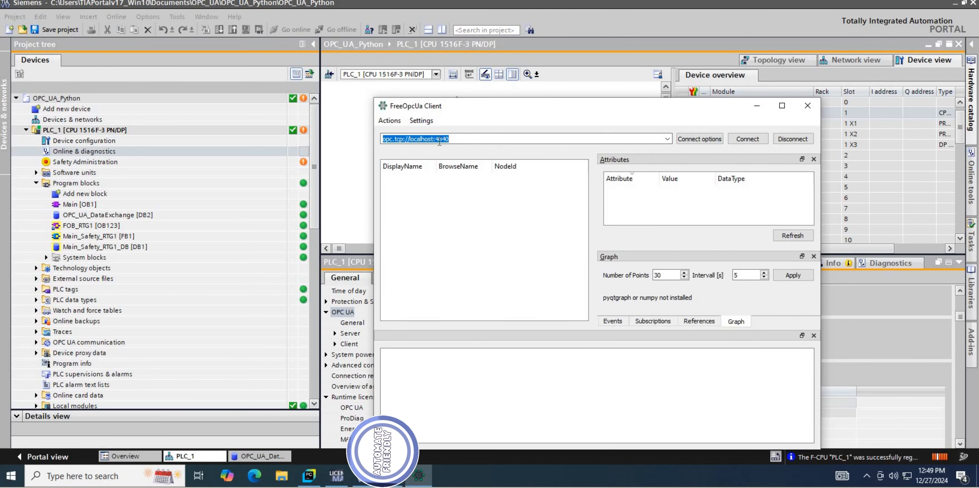
key(ctrl+v)
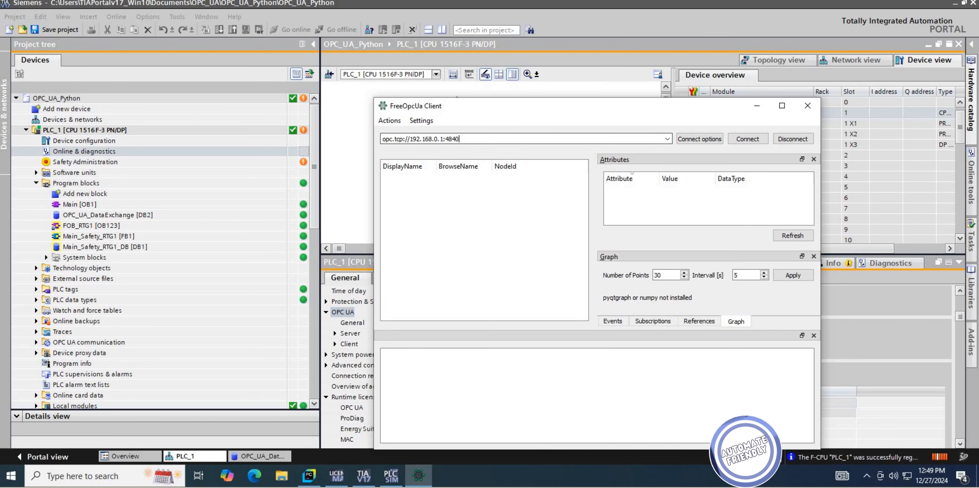
drag(496, 103, 613, 41)
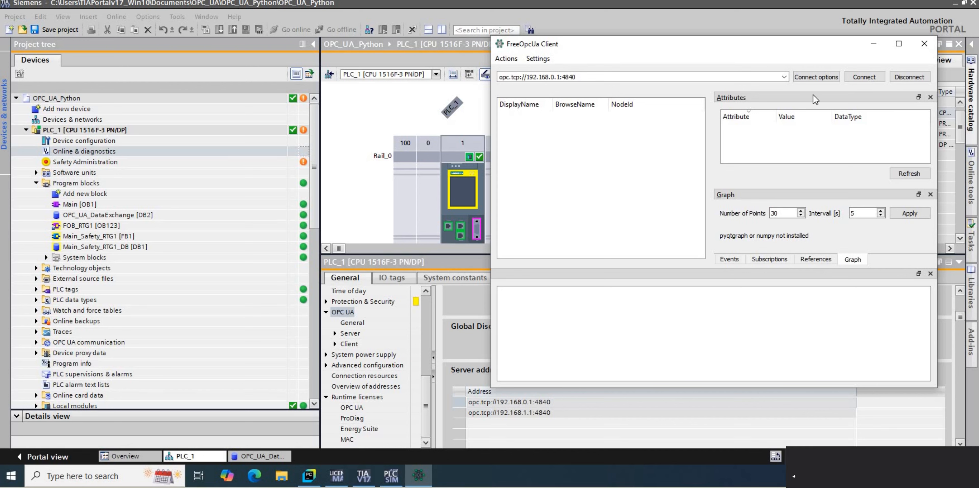
click(862, 78)
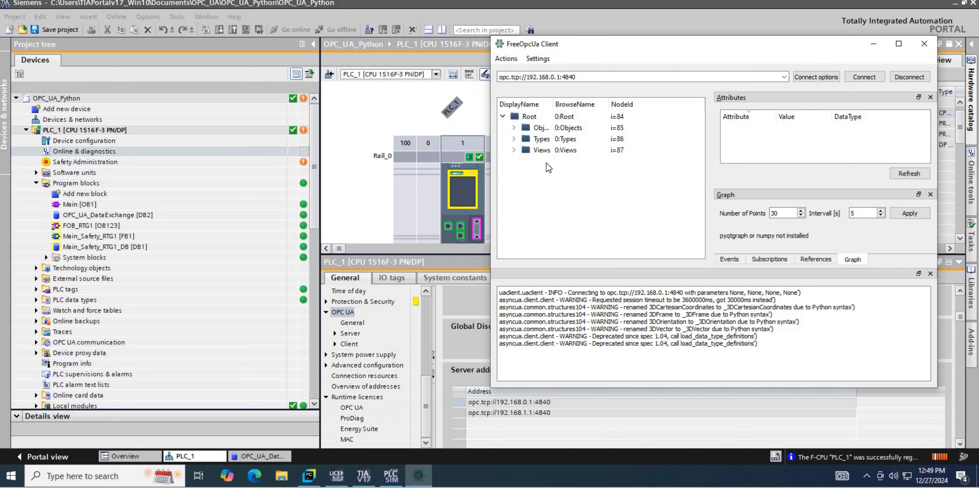
Browse the server's Objects through PLC_1 and DataBlocksGlobal, and expand the OPC_UA_DataExchange data block.
click(513, 128)
click(525, 161)
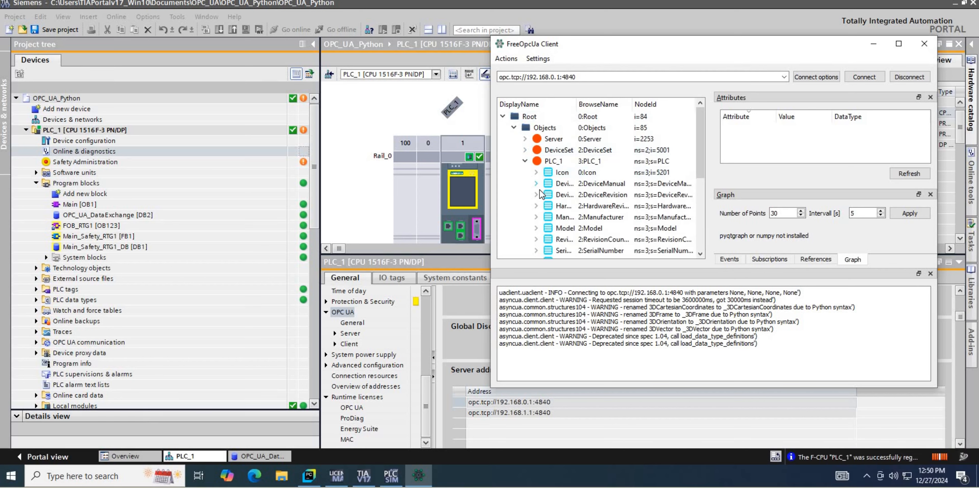
scroll(550, 213, down, 1)
scroll(551, 229, down, 3)
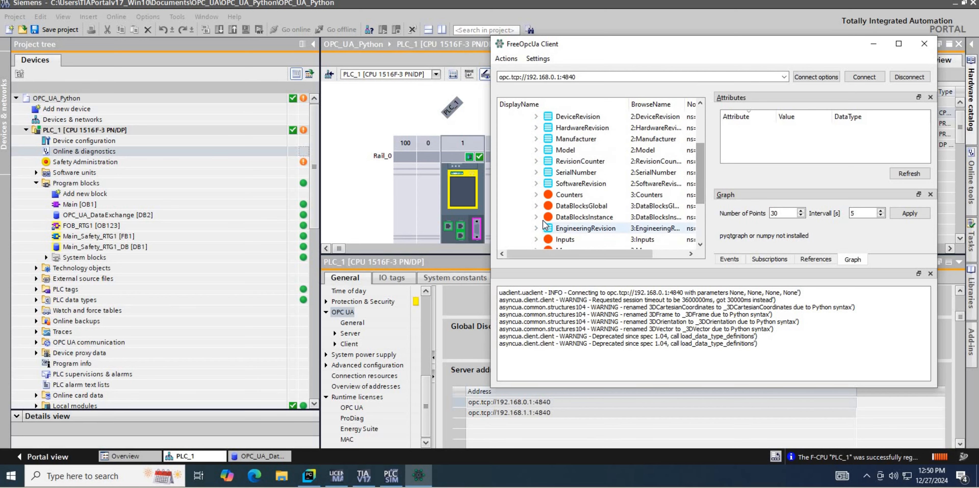
click(579, 216)
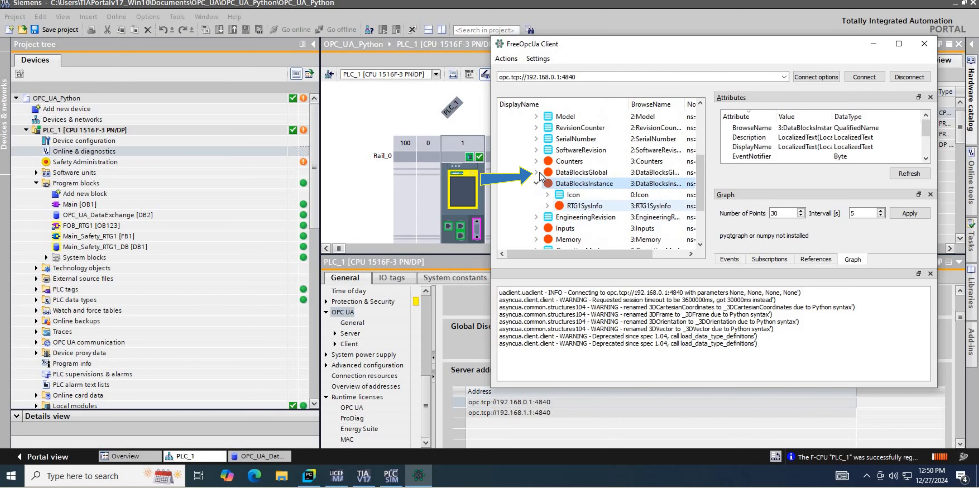
double_click(574, 208)
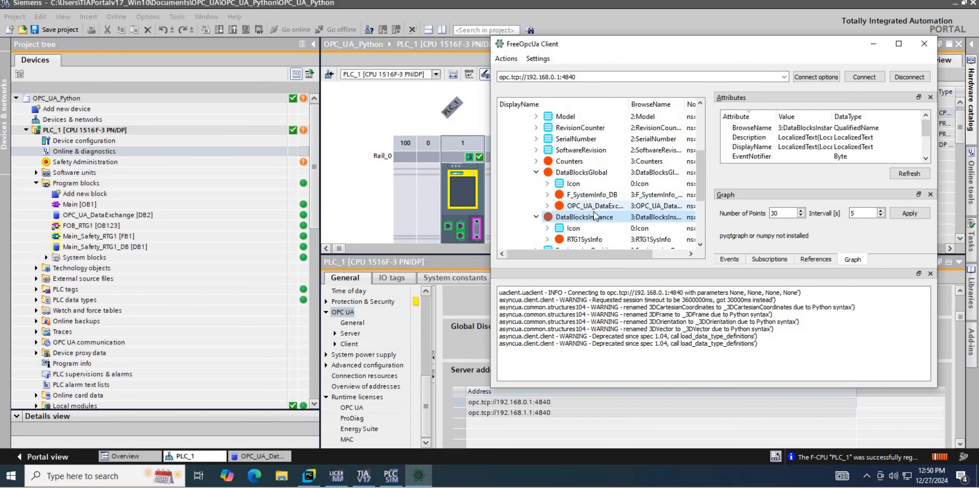
scroll(601, 173, down, 1)
click(601, 173)
Reposition and enlarge the FreeOpcUa Client window, and widen the node tree columns to show full names and NodeIds.
drag(623, 43, 258, 51)
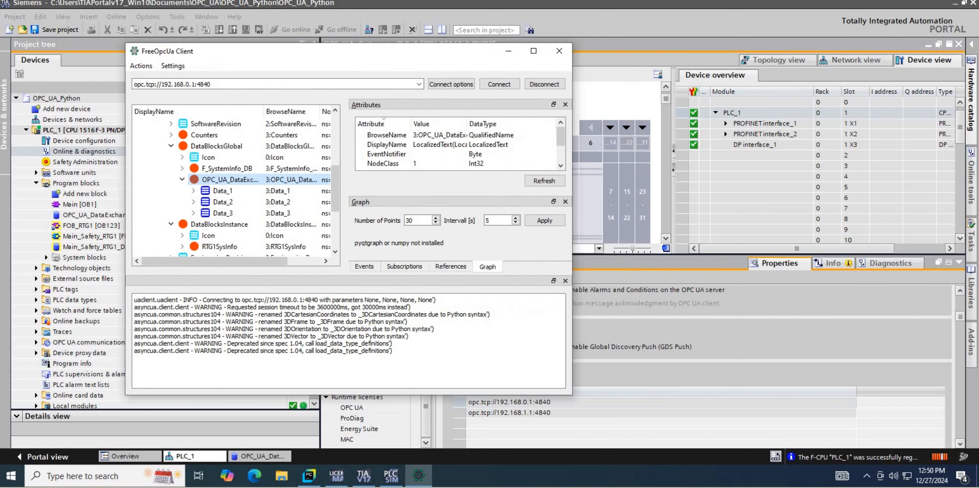
drag(571, 228, 871, 228)
drag(320, 111, 411, 112)
drag(262, 111, 353, 111)
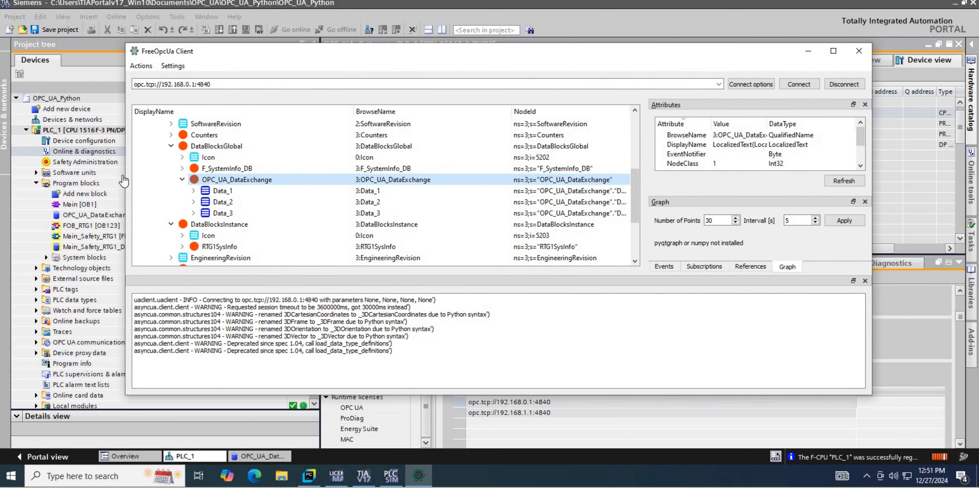
drag(125, 171, 15, 171)
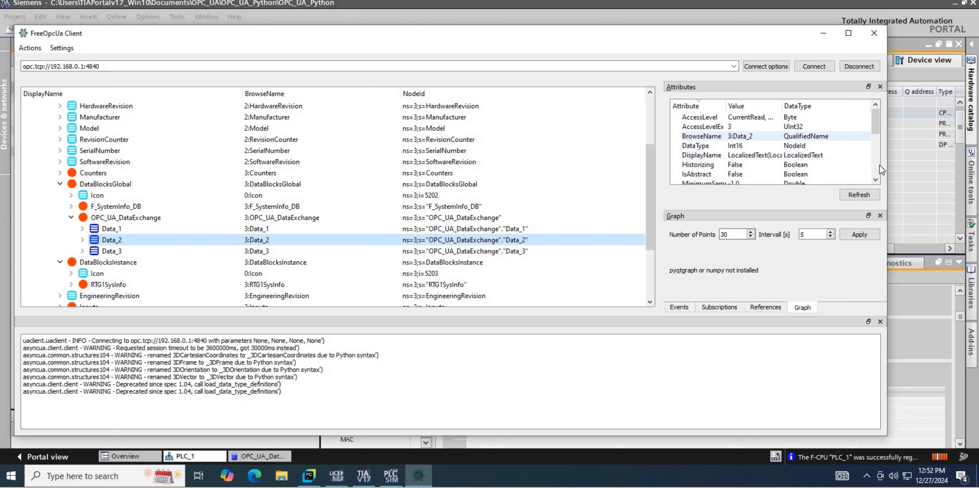
With the Data_3 node selected in FreeOpcUa Client, modify Data_3 to TRUE in TIA Portal and refresh its attributes in the client.
drag(875, 130, 876, 165)
click(301, 251)
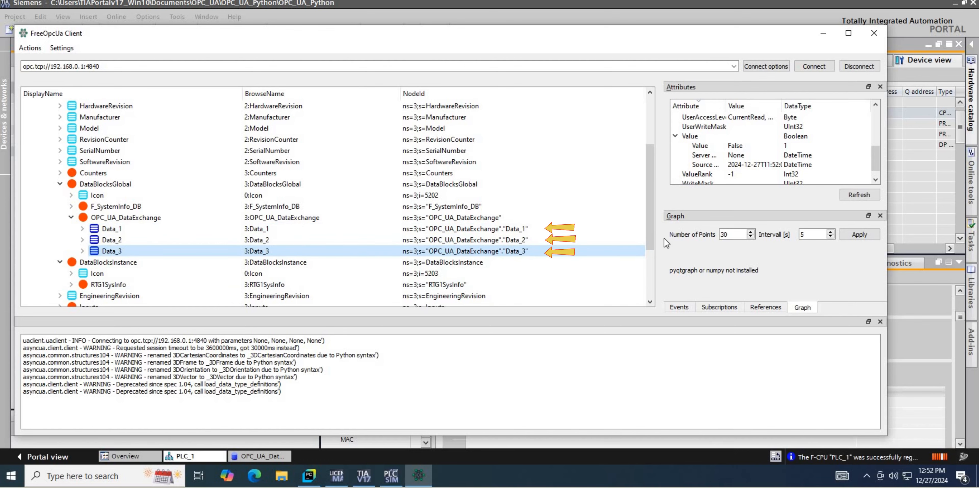
click(364, 476)
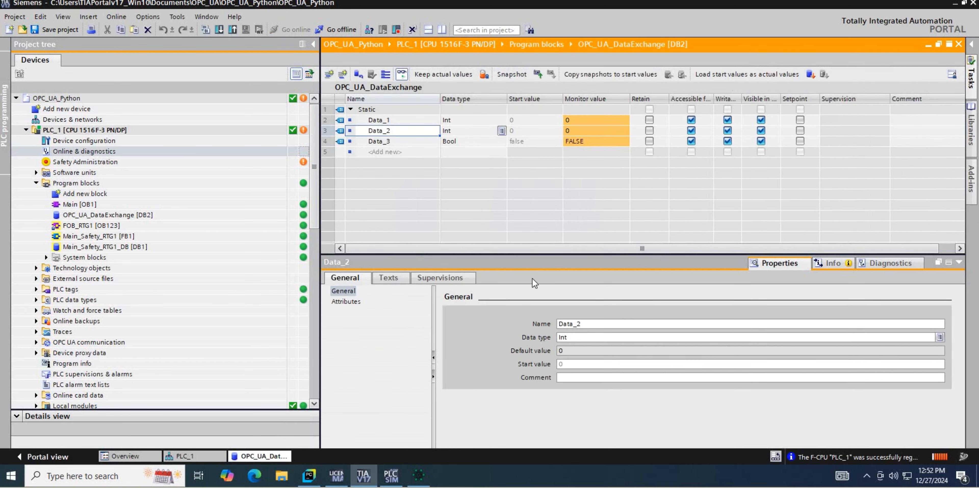
double_click(583, 143)
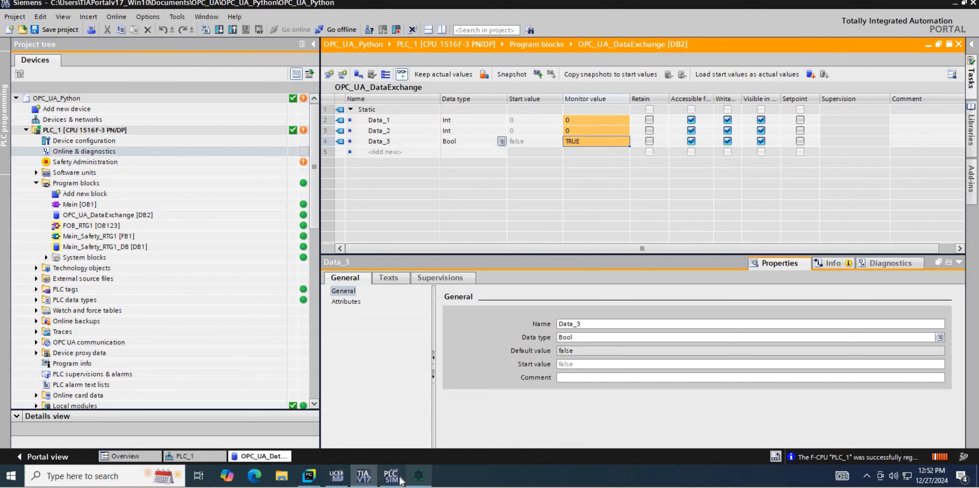
click(420, 476)
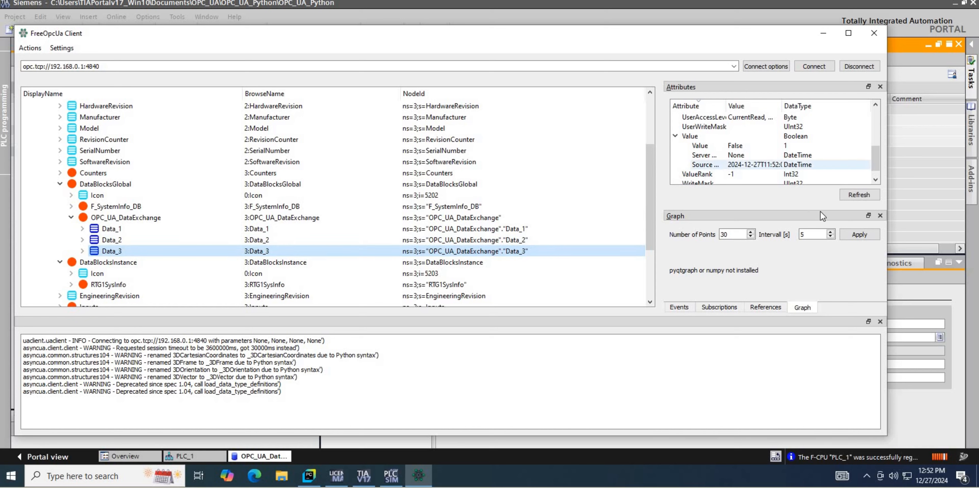
click(857, 198)
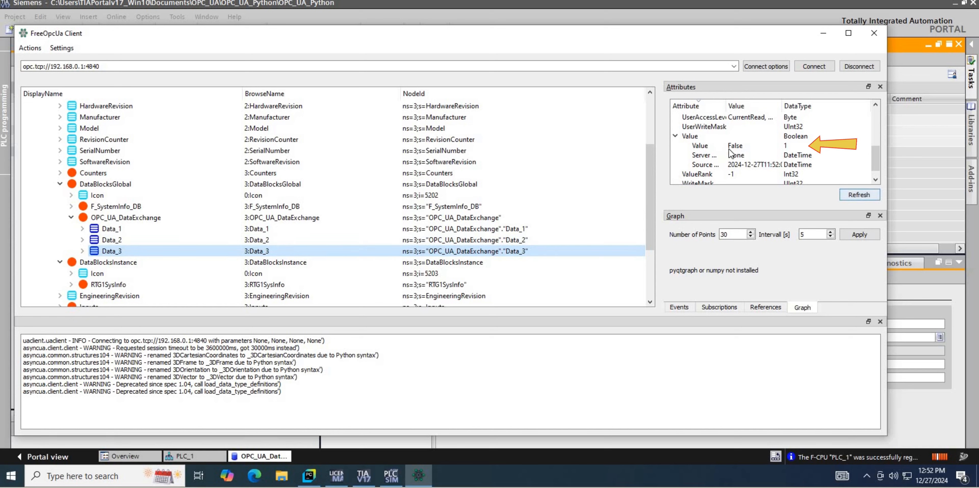
With the Data_1 node selected in FreeOpcUa Client, modify Data_1 to 20 in TIA Portal and refresh its attributes in the client.
click(336, 228)
click(342, 453)
double_click(587, 117)
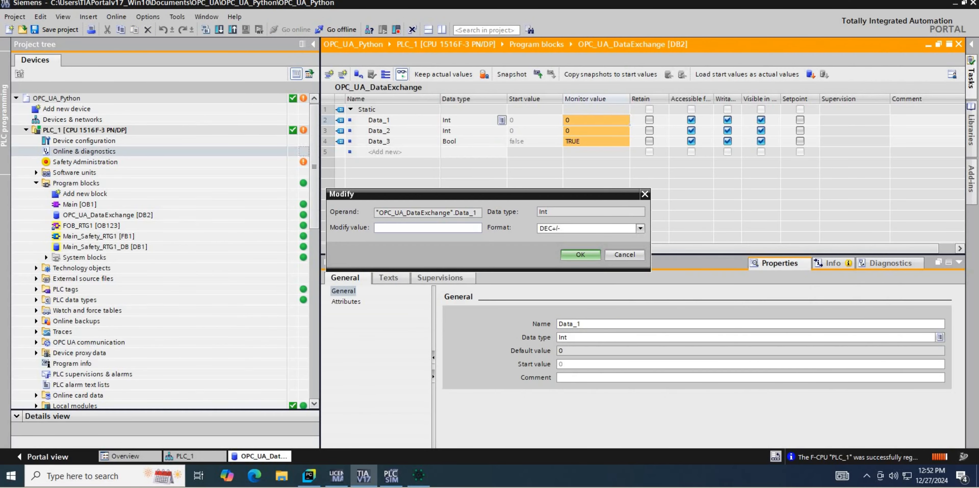
text(20)
key(Return)
key(alt+Tab)
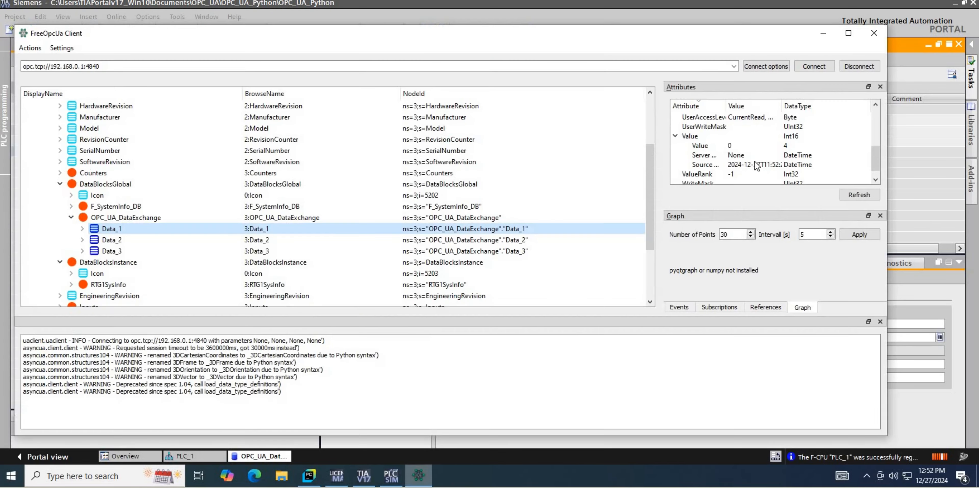
click(849, 193)
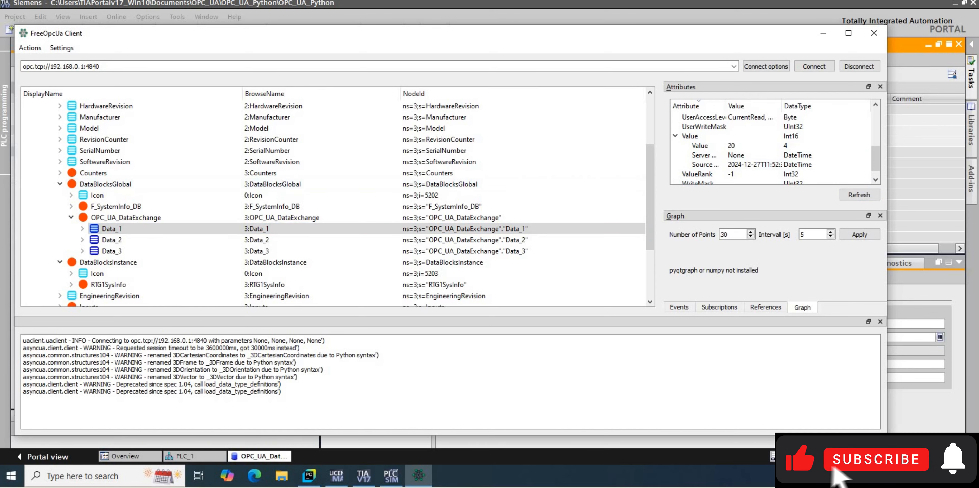
Minimize FreeOpcUa Client and TIA Portal to return to PyCharm, and create a Python file named OPC_UA_Client in PyCharmMiscProject.
drag(14, 186, 122, 187)
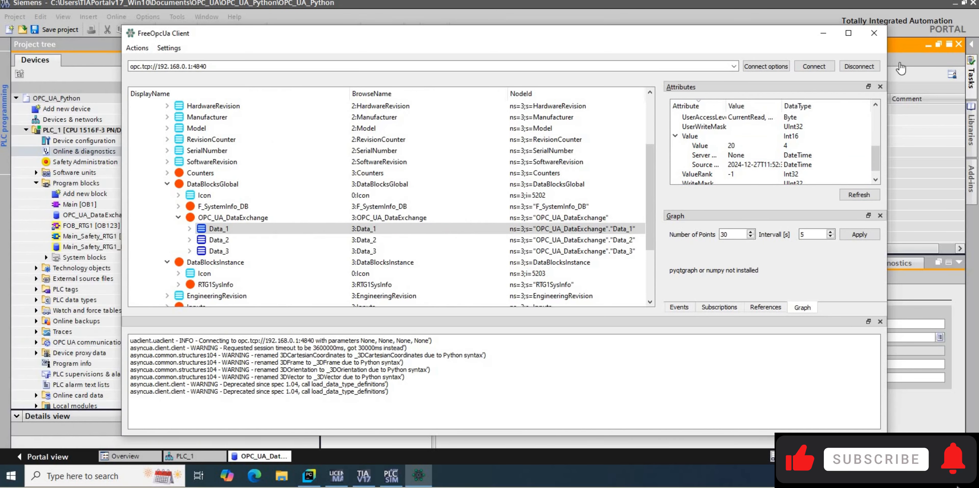
click(822, 33)
click(954, 3)
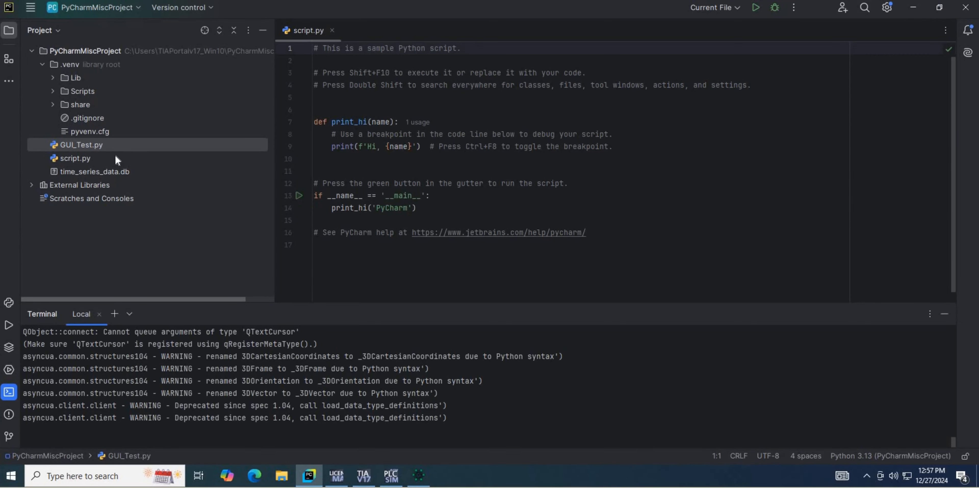
right_click(164, 57)
mouse_move(255, 53)
click(562, 116)
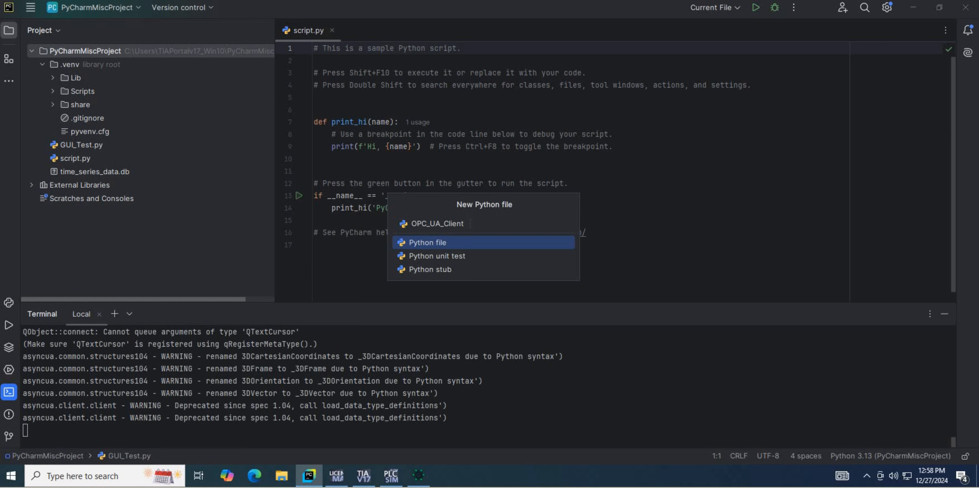
key(Return)
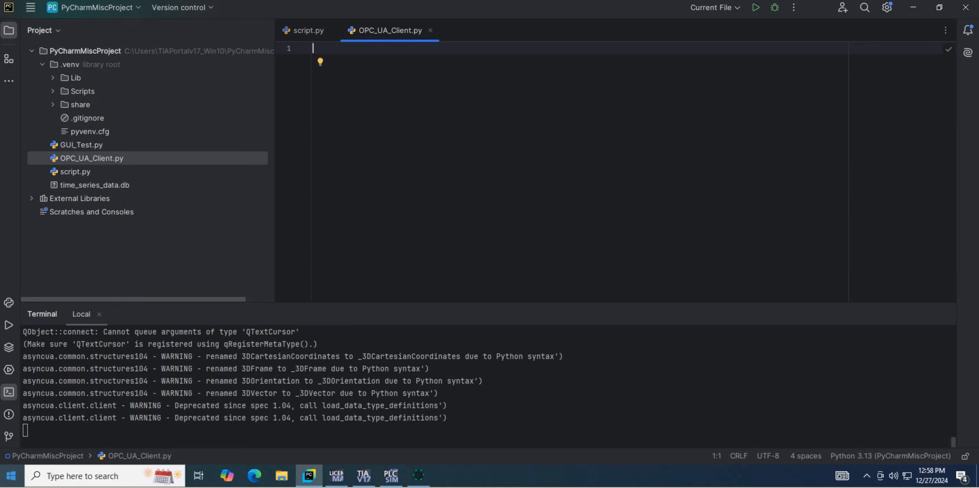
Import Client from opcua and the time module at the start of OPC_UA_Client.py.
text(from opc)
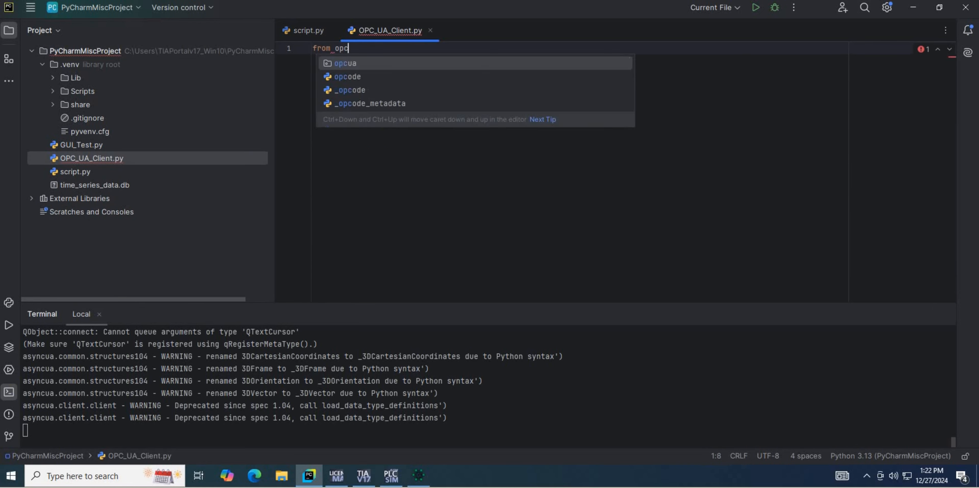
key(Escape)
text(ua)
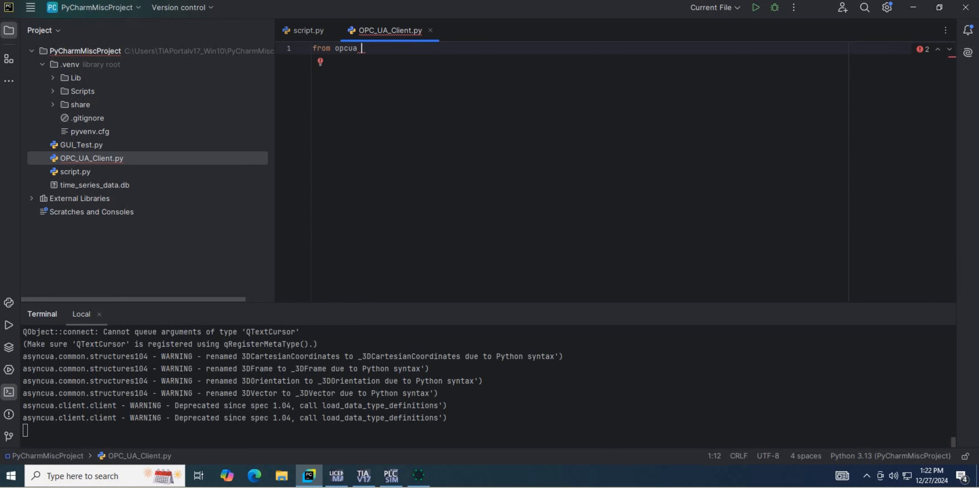
text(import Client)
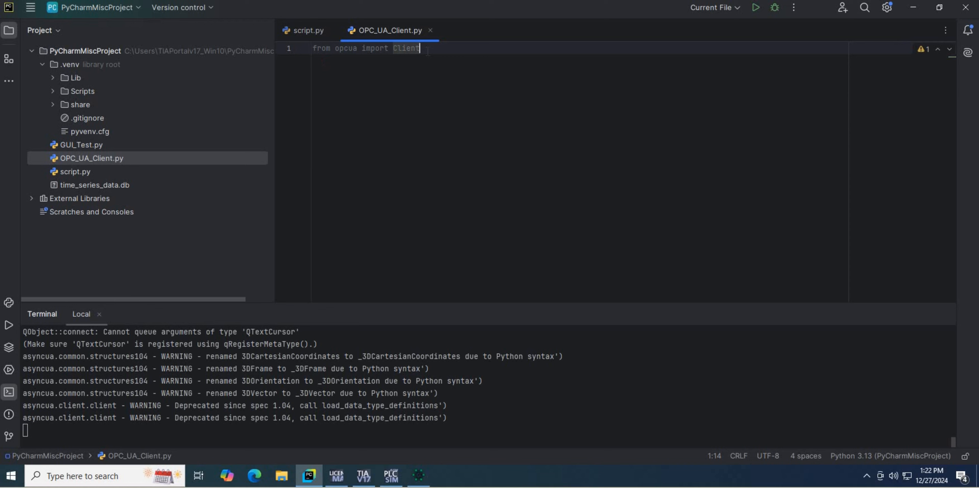
key(Return)
text(imprt)
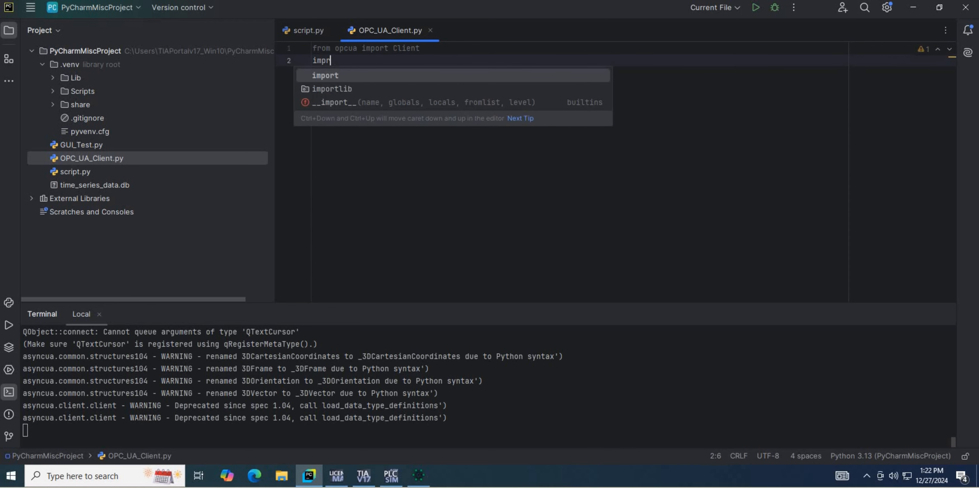
key(BackSpace)
text(ort)
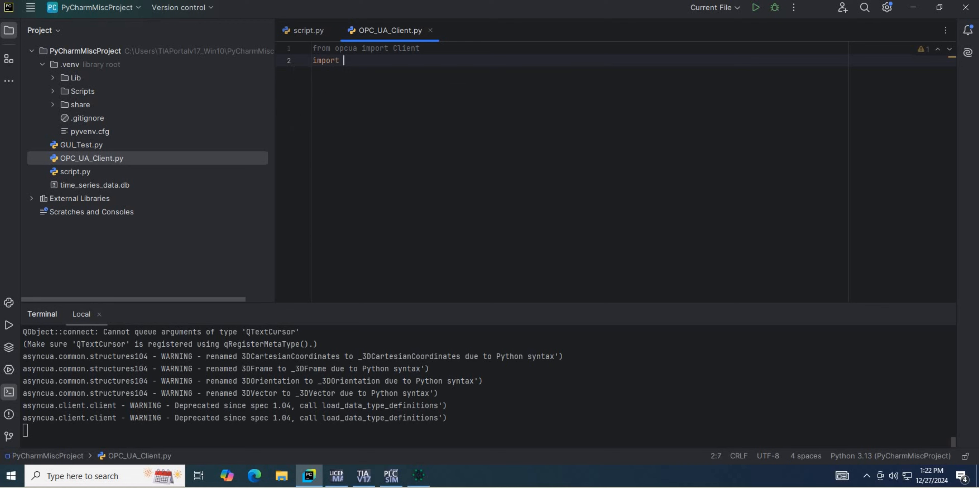
text( tim)
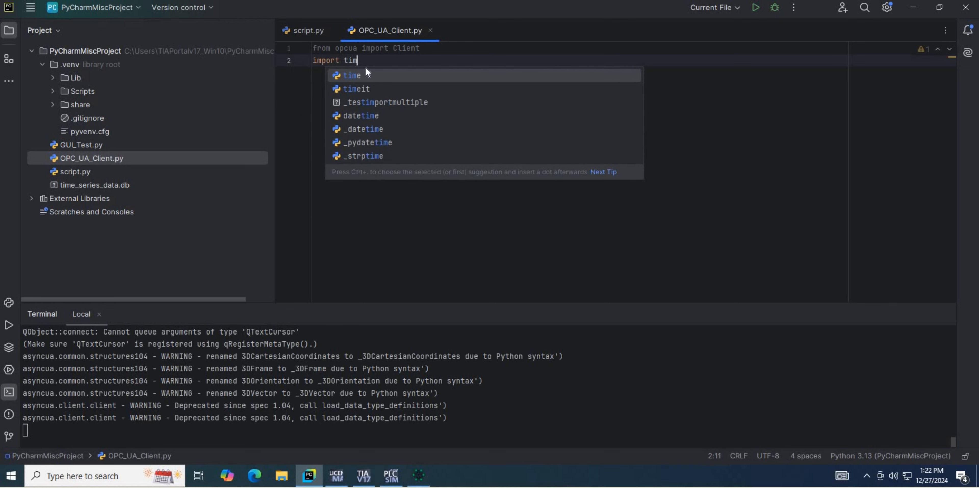
text(e)
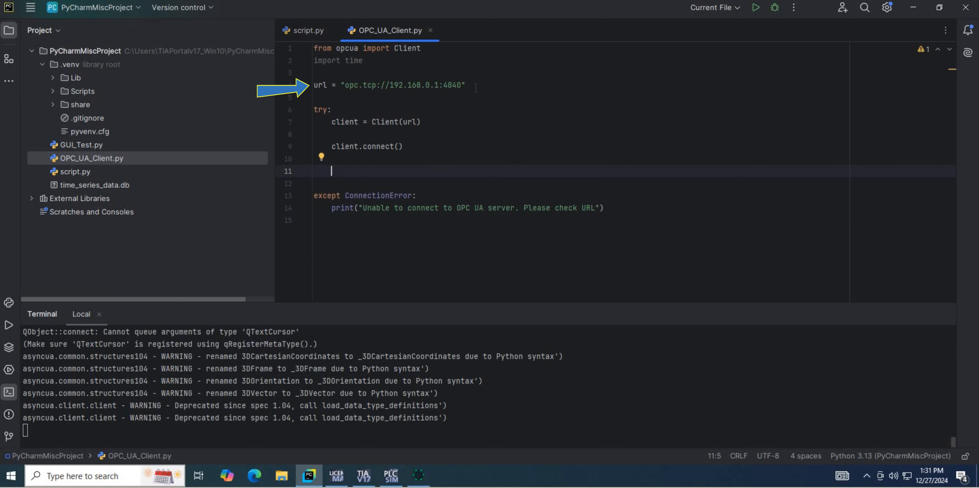
Below the url definition, start a variables dictionary containing the key 'Data_1' with an empty string as its value.
click(475, 87)
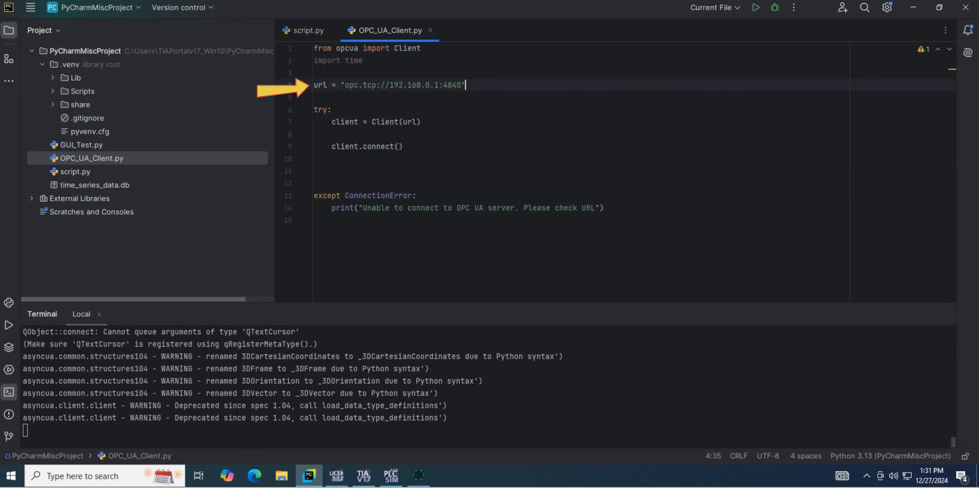
key(Return)
key(Return)
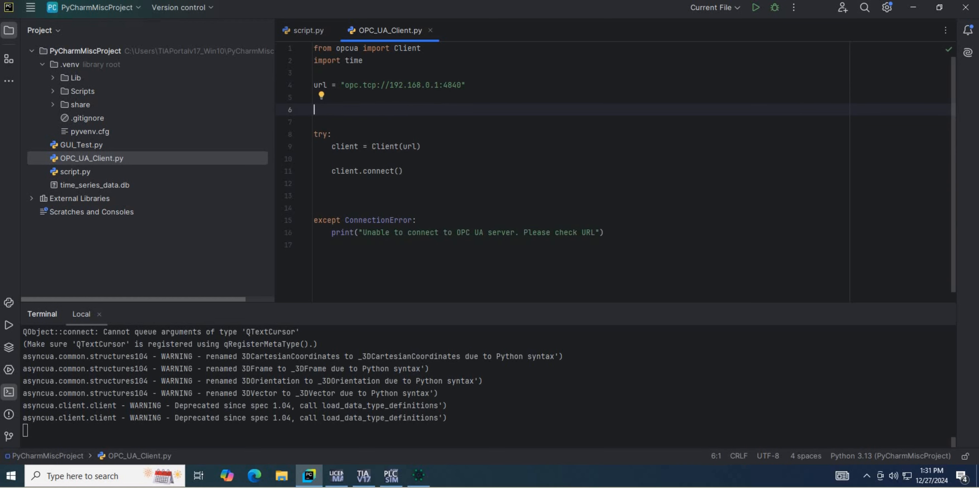
text(variabl)
text(es = { 'Data_1)
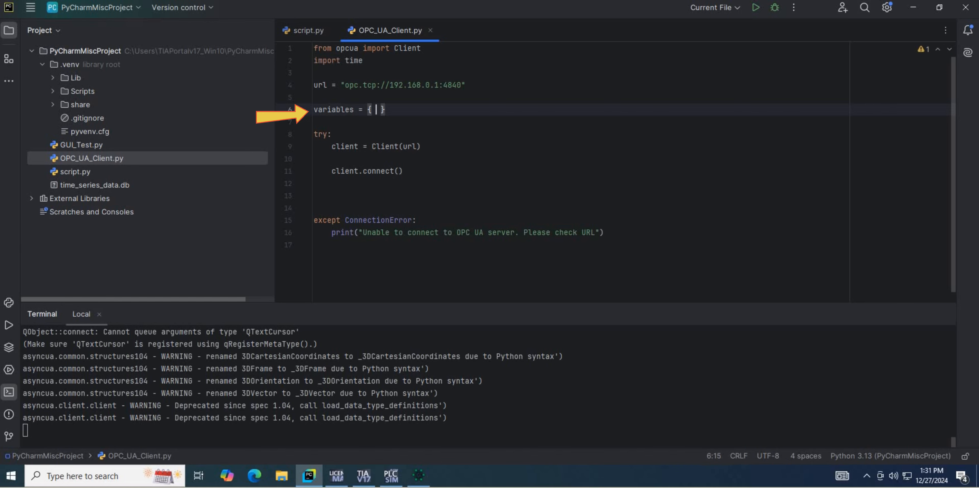
text(': ')
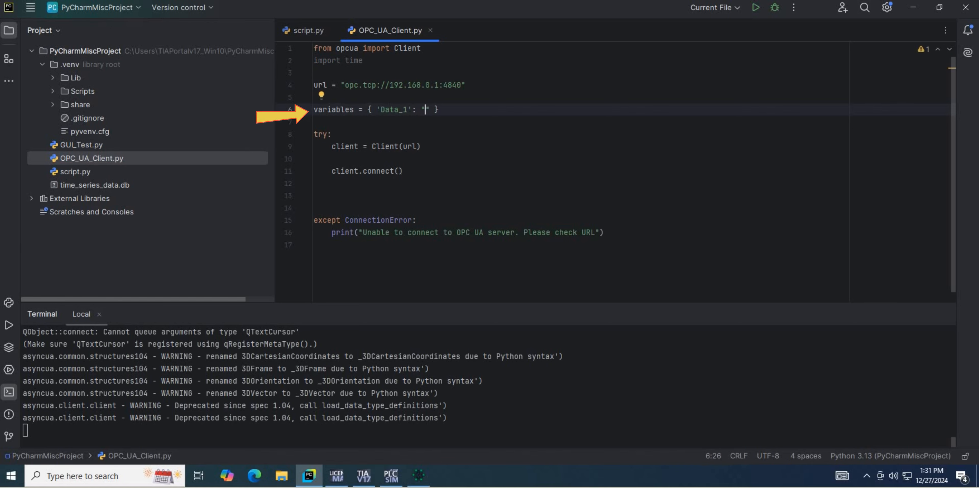
Copy the Data_1 NodeId from FreeOpcUa Client into the 'Data_1' dictionary value in PyCharm and enclose it in single quotes.
click(418, 476)
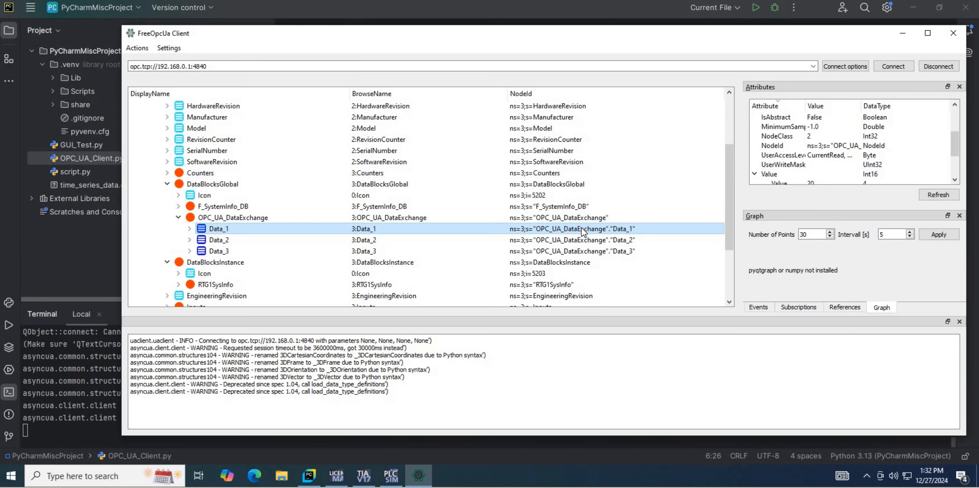
right_click(581, 228)
click(610, 248)
key(alt+Tab)
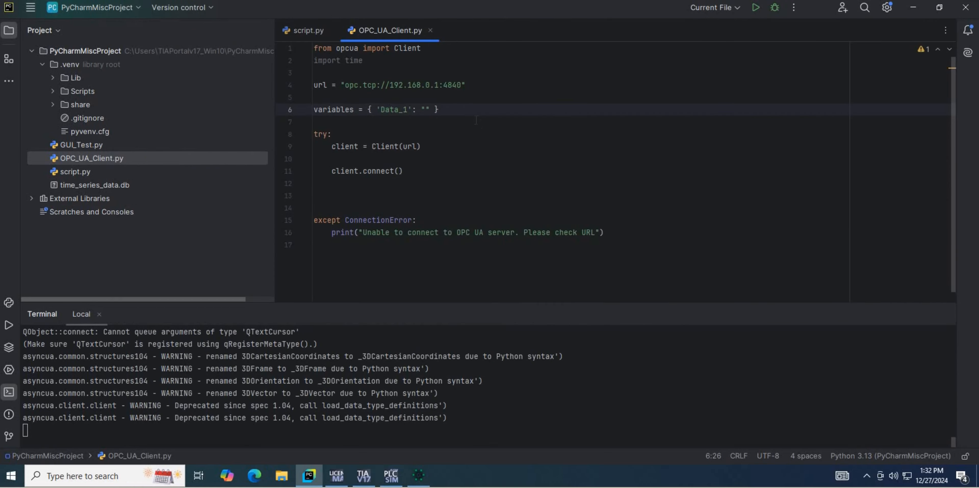
key(ctrl+v)
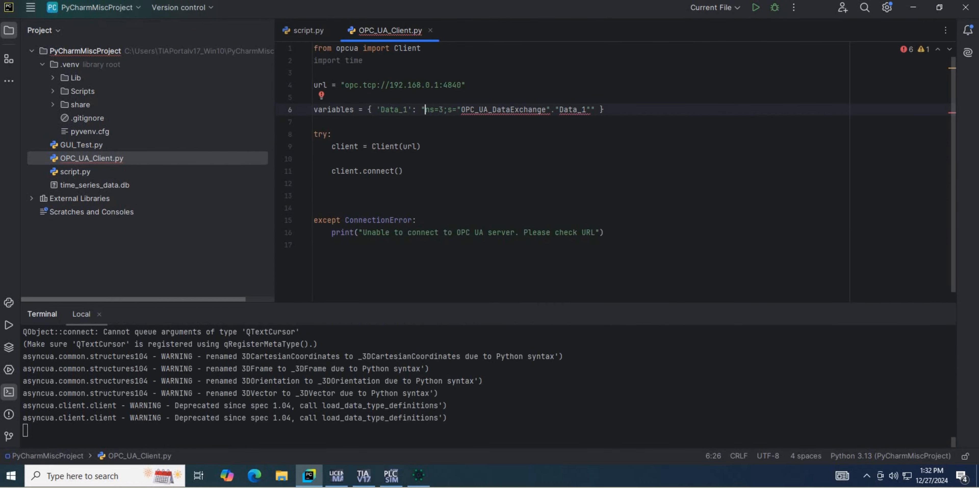
key(BackSpace)
text(')
click(594, 110)
key(BackSpace)
text(')
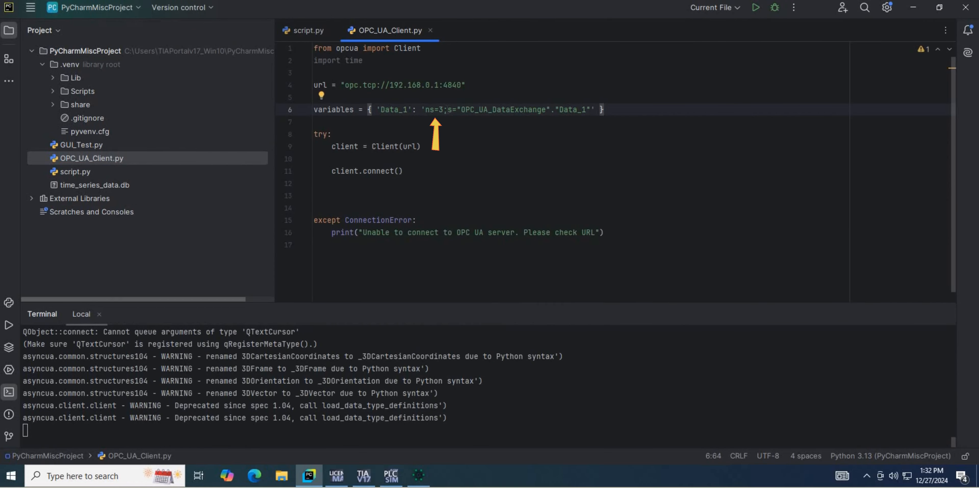
text(,)
Duplicate the Data_1 entry onto a second dictionary line, changing its key and NodeId to Data_2.
drag(376, 110, 595, 110)
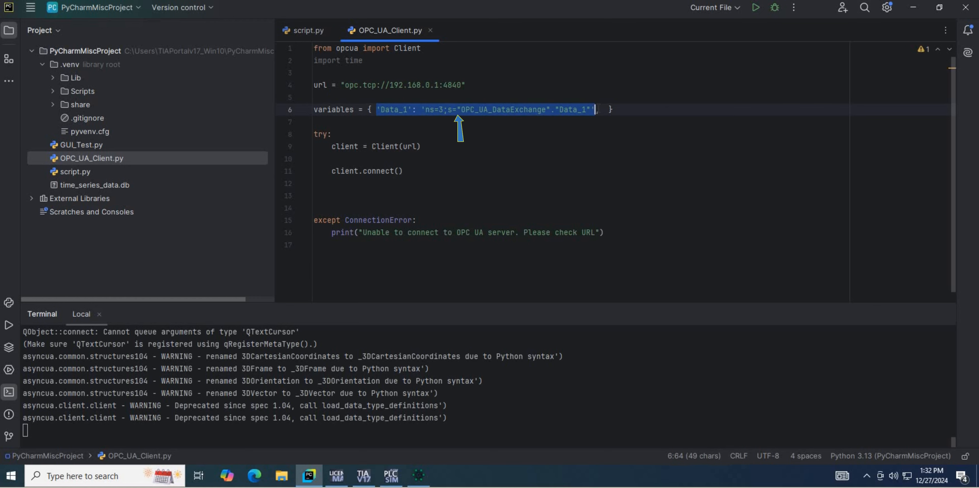
key(ctrl+c)
click(604, 109)
key(Left)
key(ctrl+v)
click(635, 109)
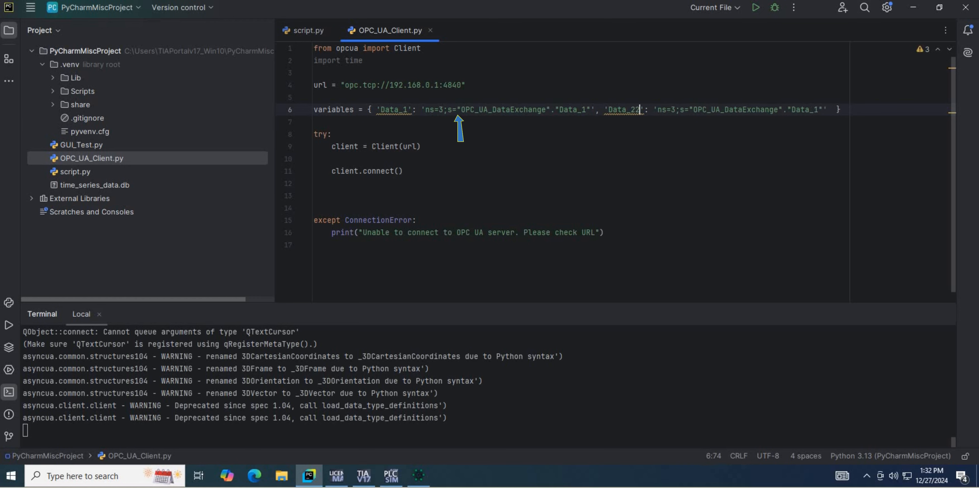
key(BackSpace)
text(2)
click(604, 110)
key(Return)
key(BackSpace)
text(2)
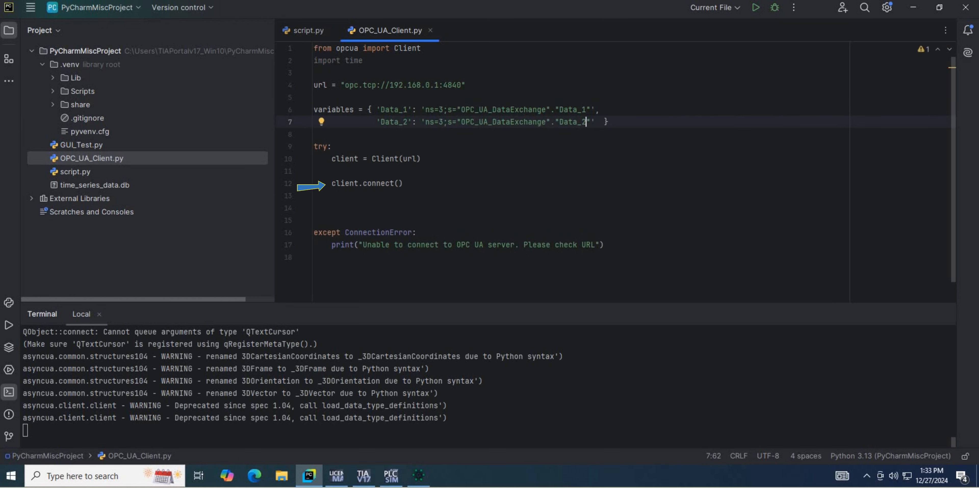
Add a third dictionary entry for 'Data_3' with the NodeId ns=3;s="OPC_UA_DataExchange"."Data_3".
click(600, 122)
text(,)
key(Return)
key(ctrl+v)
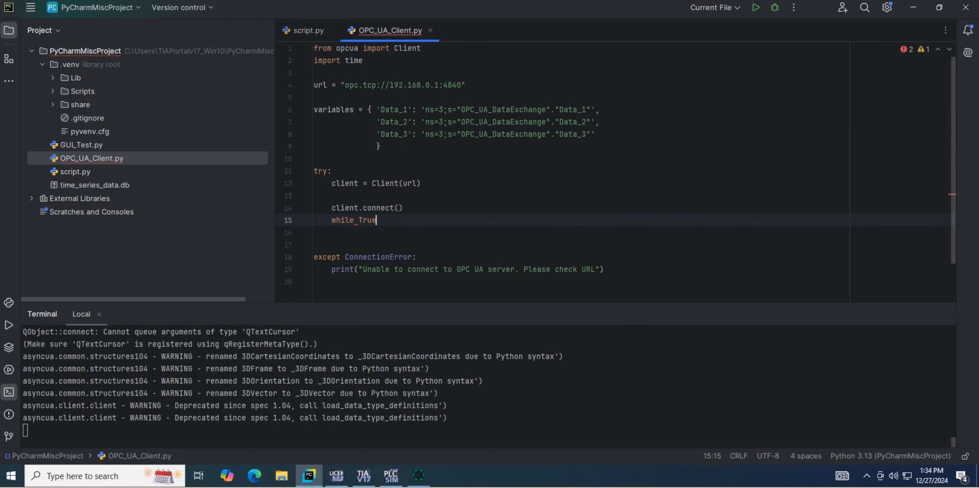
After client.connect(), write a while True loop containing a try block and the line for var, node_id in variables.items():.
text(:)
key(Return)
text(try:)
key(Return)
text(for var, node_id in vari)
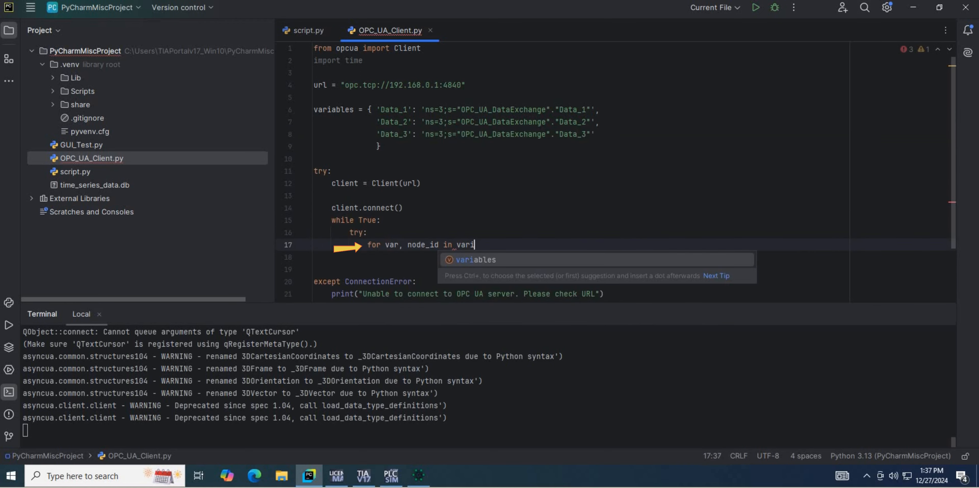
key(Return)
text(.items():)
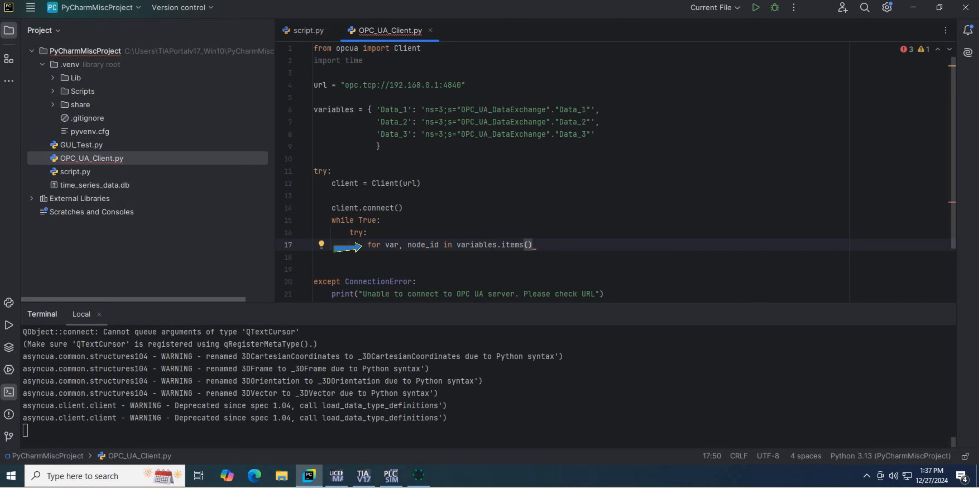
Inside the for loop, assign node = client.get_node(node_id).
key(Return)
text(node = client.get)
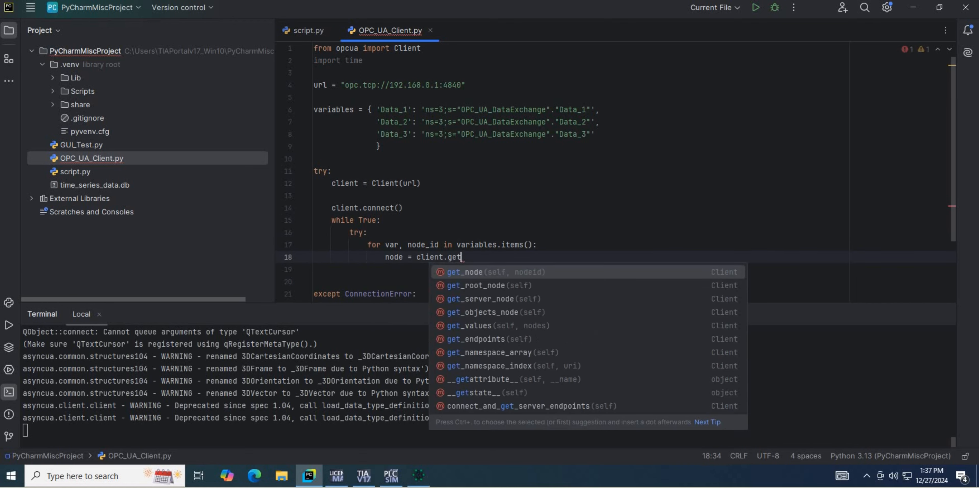
key(Return)
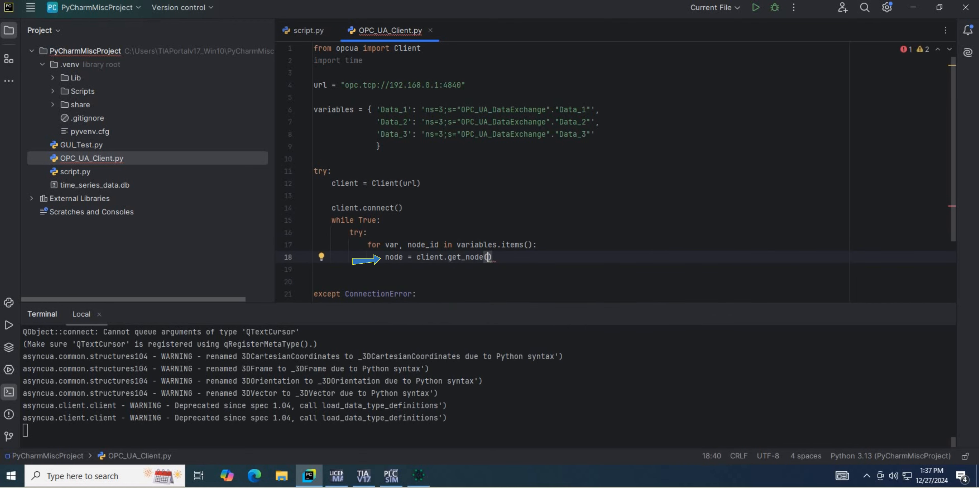
text(node)
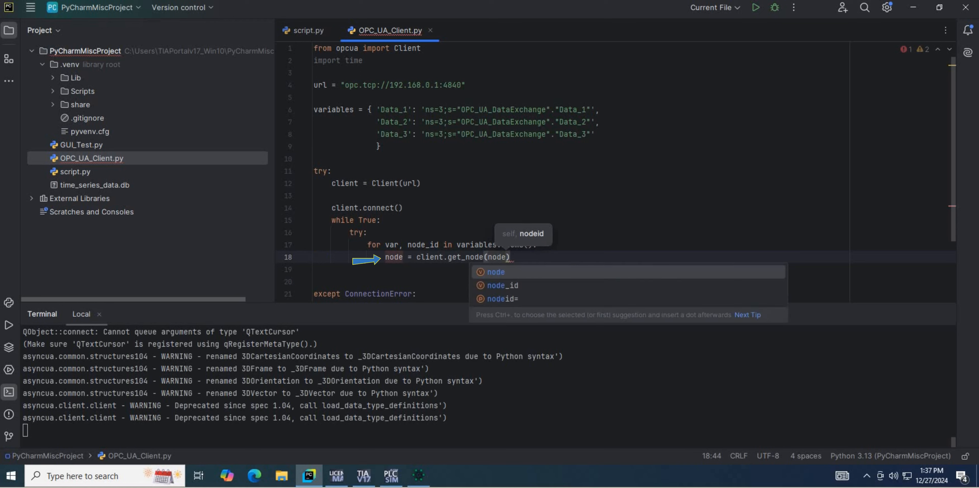
text(_id))
key(Return)
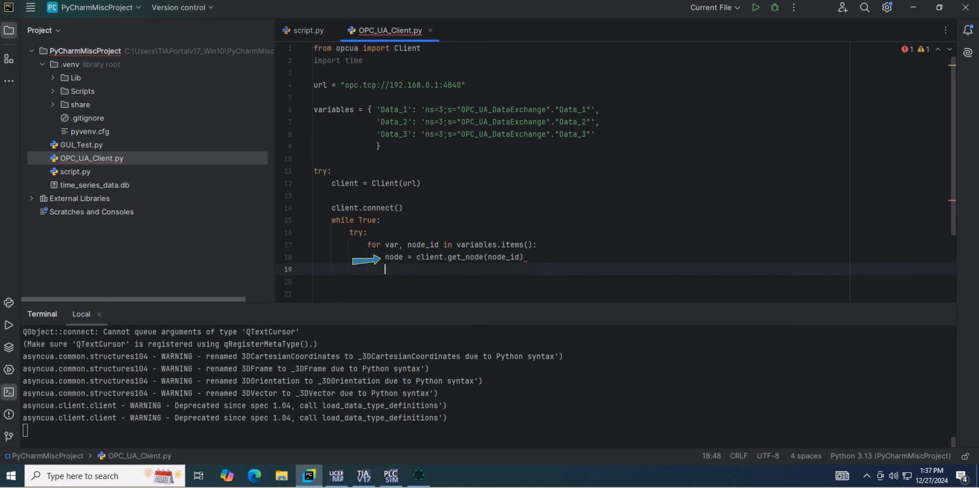
Assign value = node.get_value() in the for loop and print it with print(f"{var}:", value).
text(value = node.get_value())
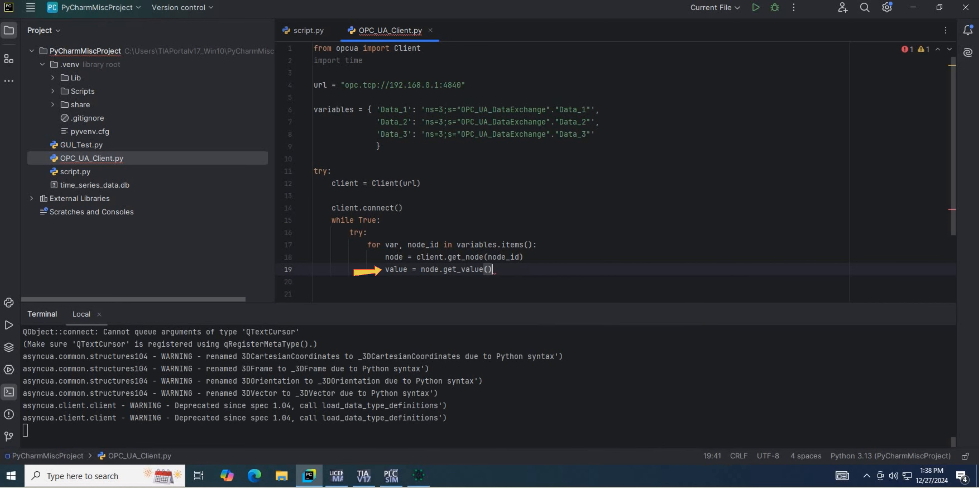
key(Return)
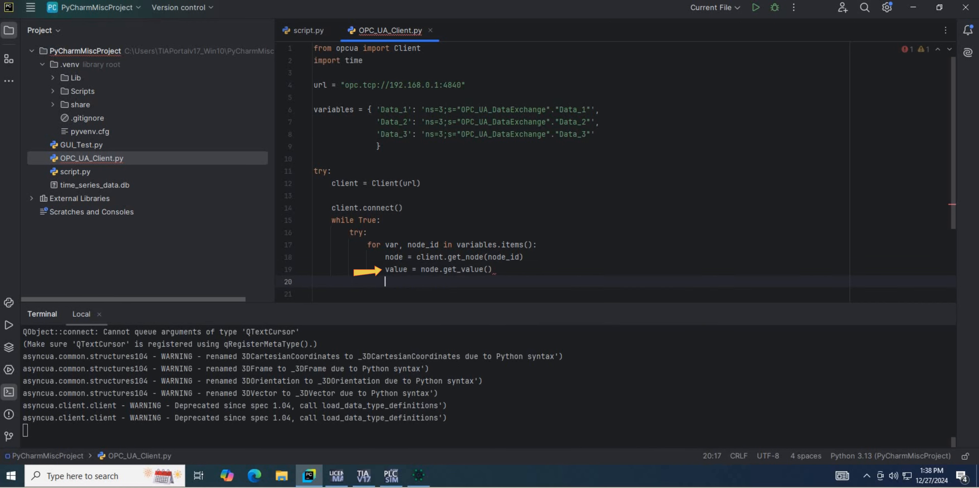
text(print(f"{var}:", value))
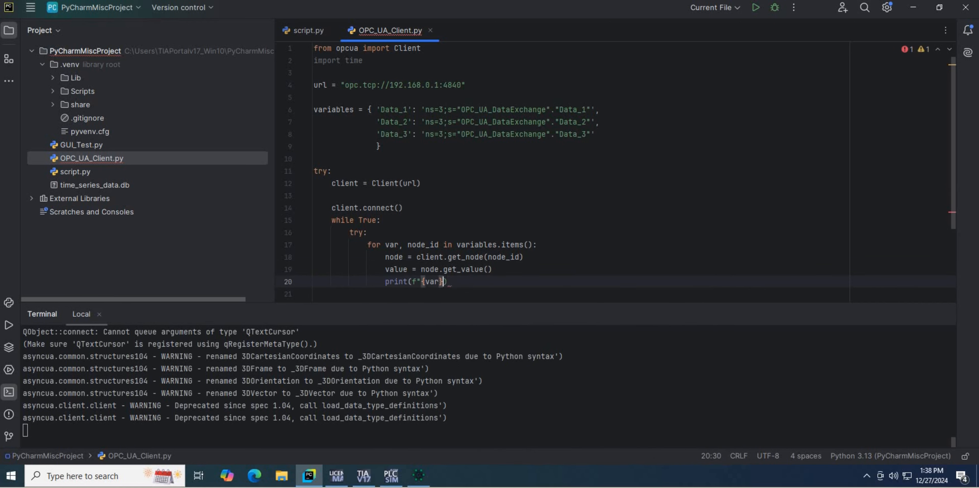
Add time.sleep(2) after a blank line, outdented to the for loop's level within the try block.
key(Return)
key(Return)
text(time.sleep(2)
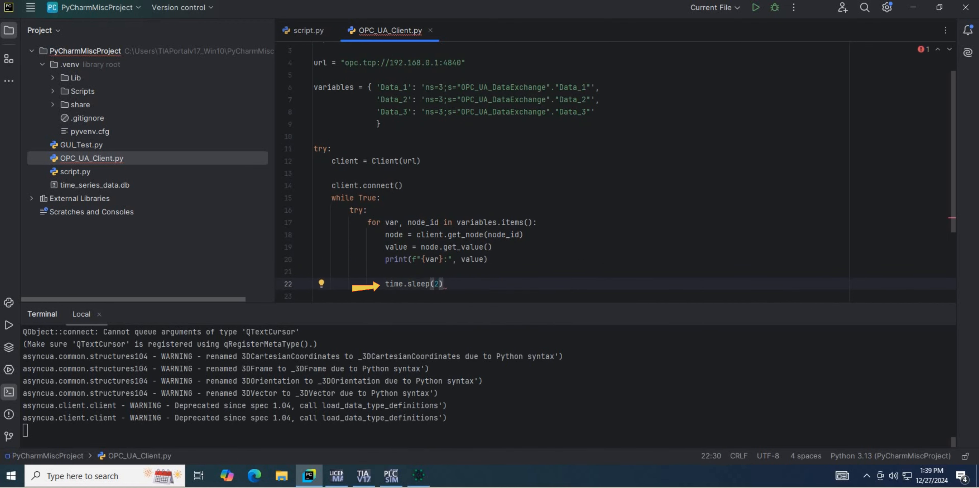
key(shift+Tab)
Add an except KeyboardInterrupt: block that prints "Program interrupted by user" and then executes break.
key(Return)
text(except KeyboardInterrupt:)
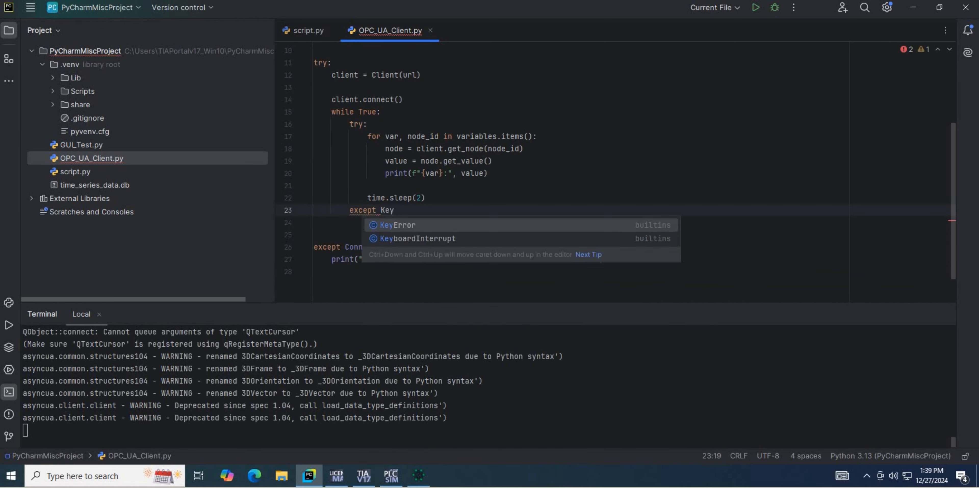
key(Return)
text(print("Program interru)
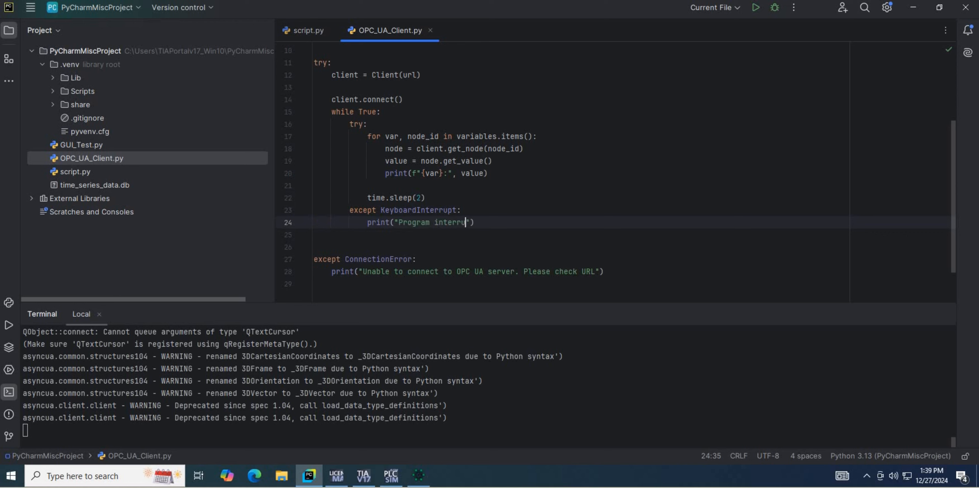
text(pted by user)
key(End)
key(Return)
text(break)
Add an except Exception as e: block below the break line containing print("Error in reading node:", e).
scroll(261, 182, down, 2)
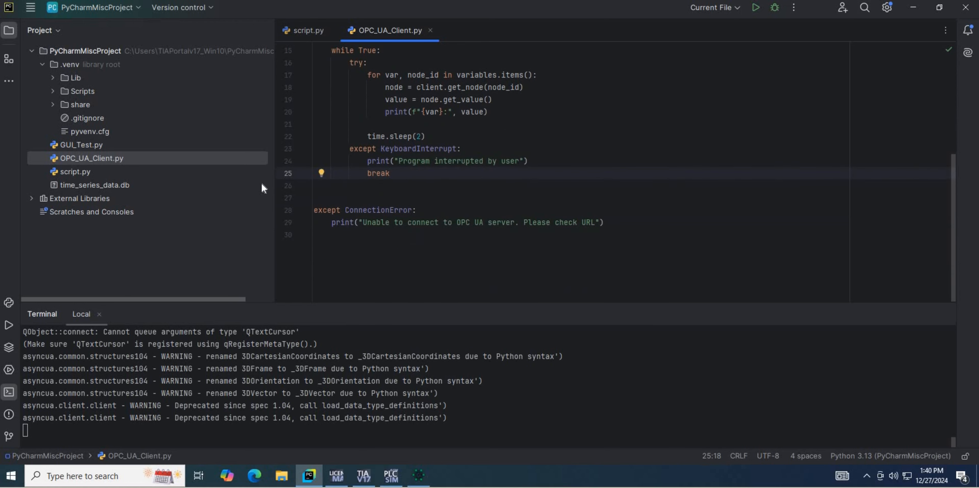
key(Return)
key(Return)
text(except Exception as e:)
key(Return)
text(pri)
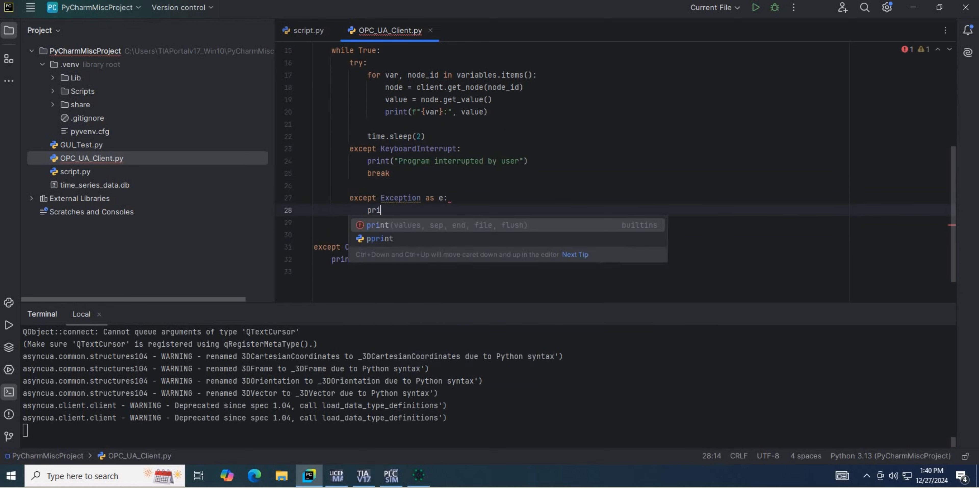
text(nt("Error in reading )
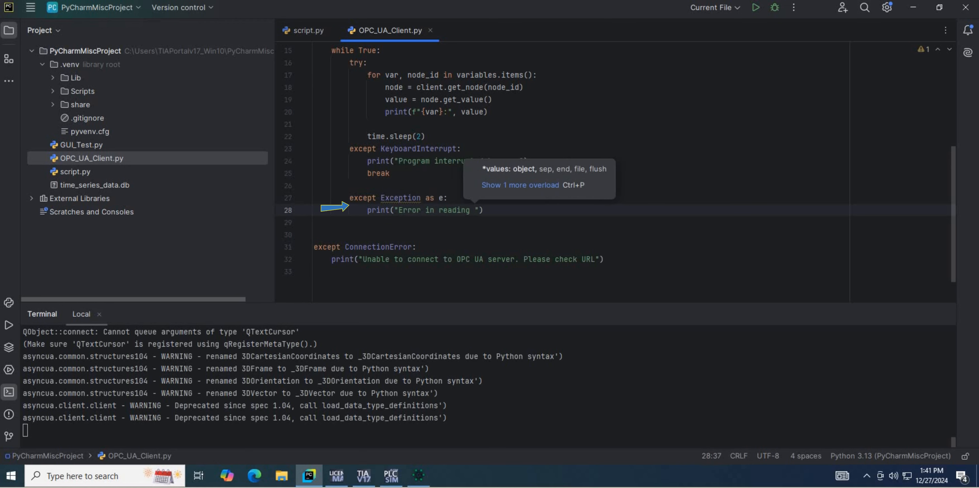
text(node:", e)
Add a finally: block at the end of the script that calls client.disconnect().
text(finally:)
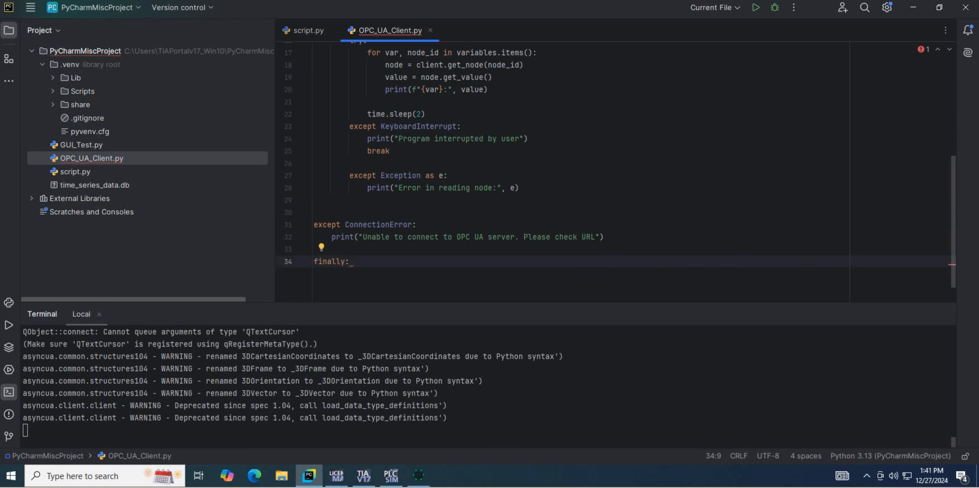
key(Return)
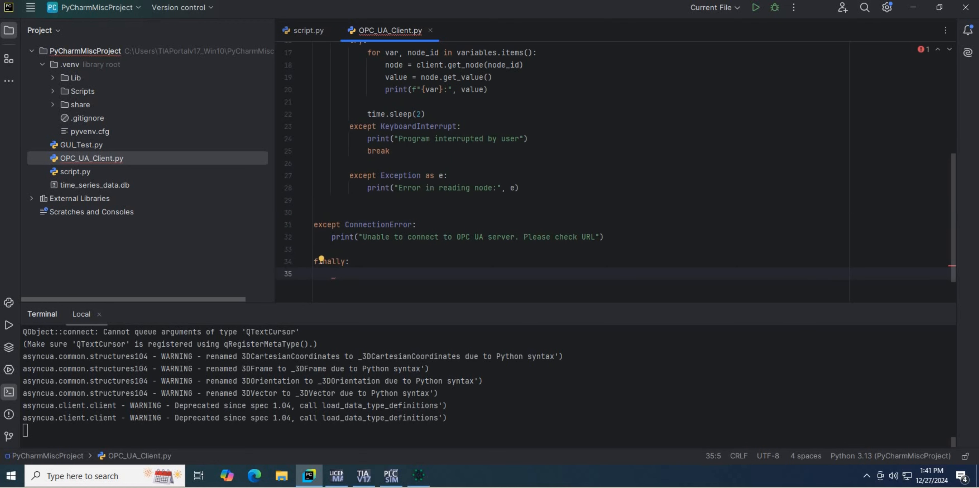
text(client.disconnect())
Move the line client = Client(url) out of the try block to between the url line and the variables dictionary.
scroll(426, 152, up, 3)
drag(420, 109, 322, 109)
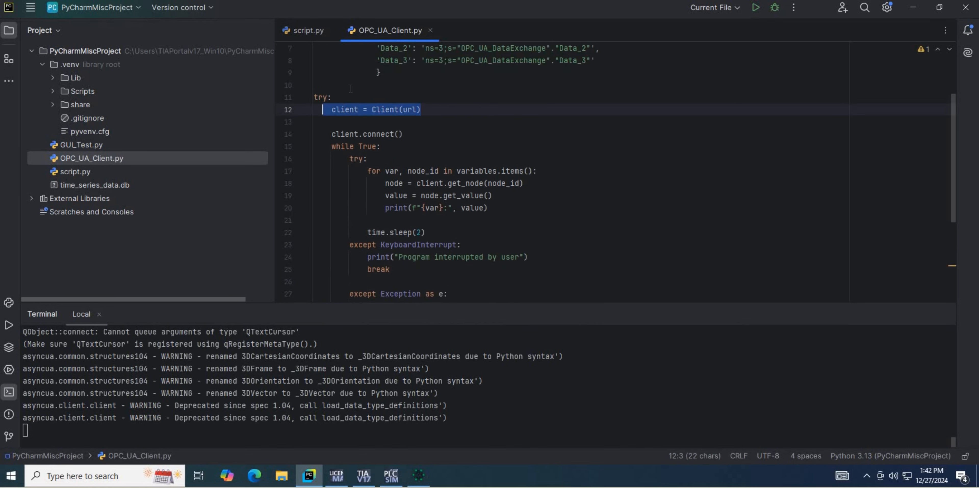
key(ctrl+x)
key(BackSpace)
click(350, 89)
scroll(350, 88, up, 2)
click(342, 97)
key(Return)
key(ctrl+v)
key(Return)
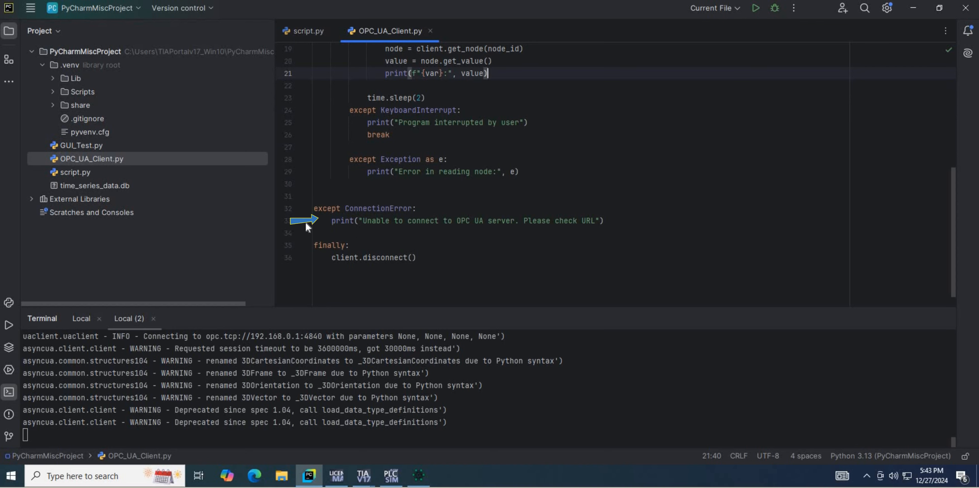
Review the finished code and run OPC_UA_Client.py.
scroll(292, 154, down, 1)
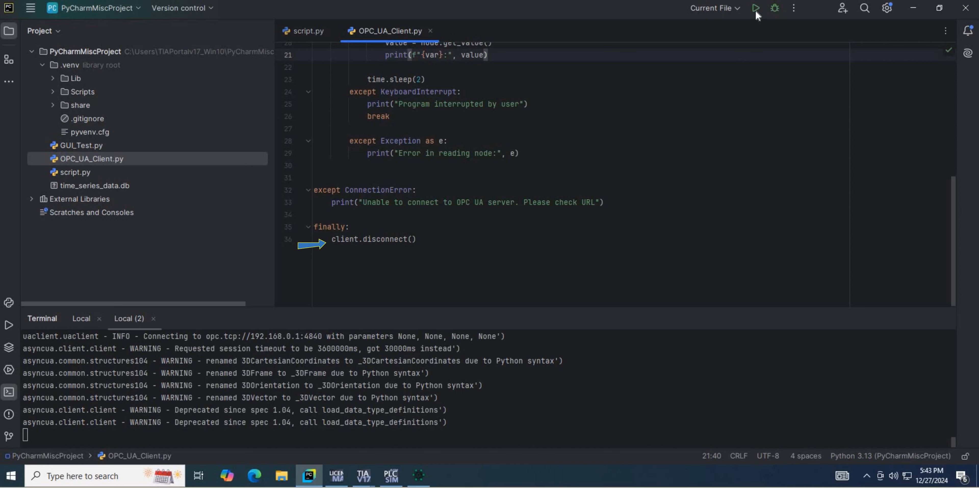
scroll(757, 15, up, 3)
scroll(757, 15, down, 3)
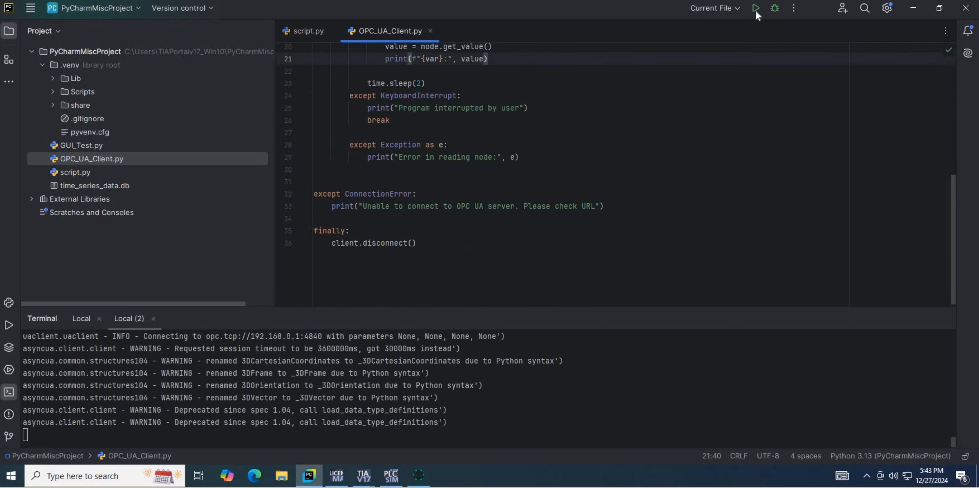
scroll(757, 15, up, 5)
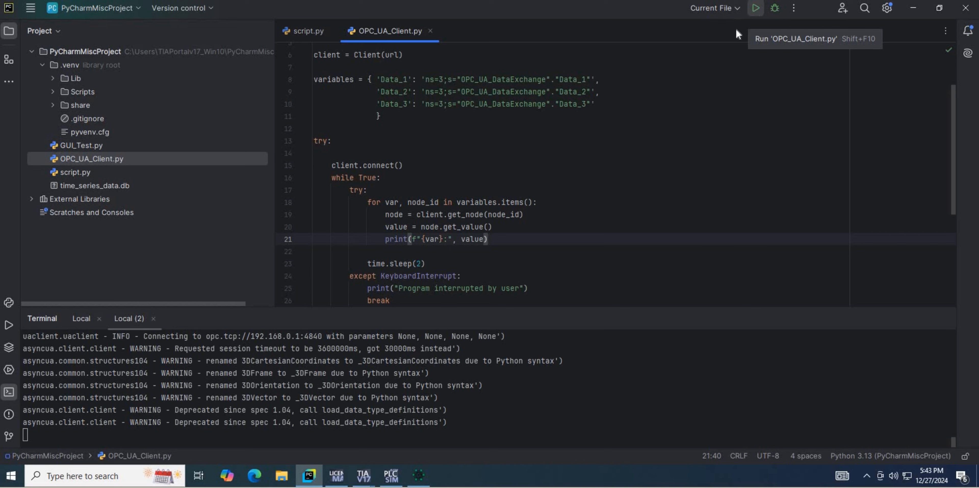
key(shift+F10)
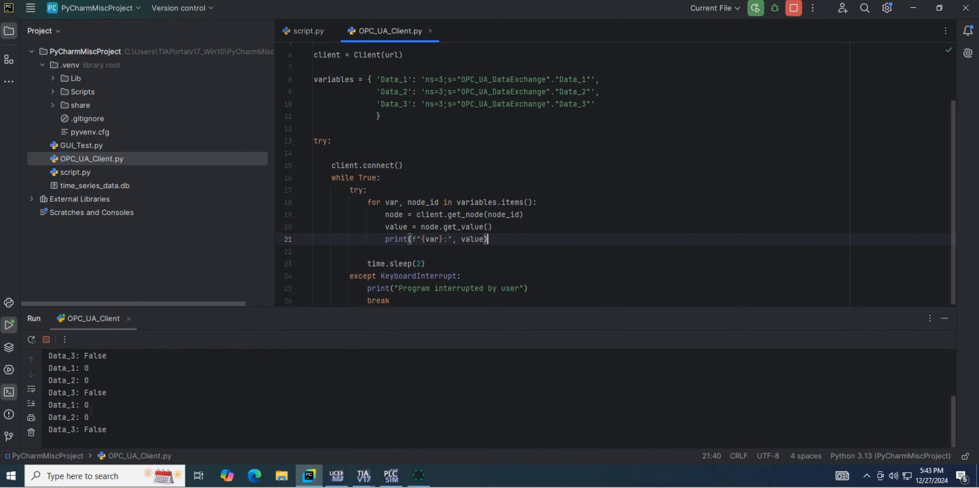
Switch to TIA Portal, modify Data_3 in OPC_UA_DataExchange to TRUE, and check the script output in PyCharm.
click(363, 475)
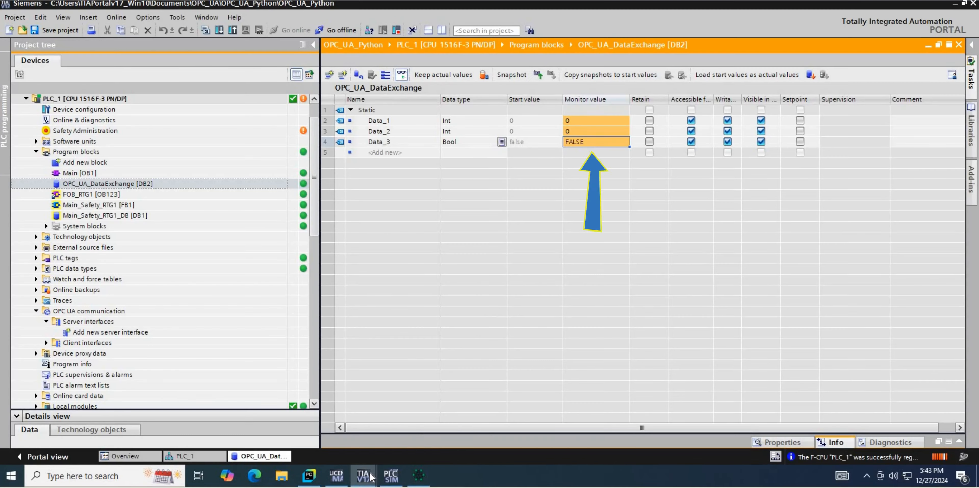
click(310, 475)
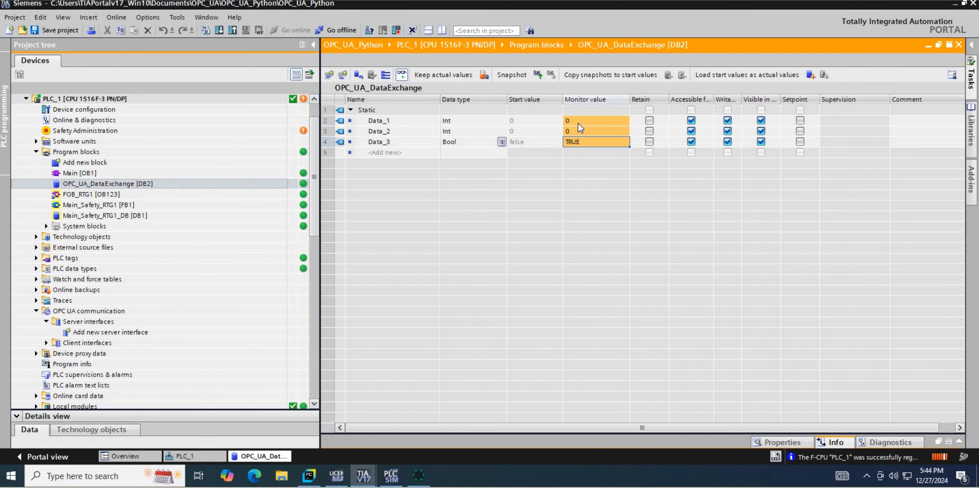
Modify the monitor value of Data_1 in TIA Portal to 20 and check the script output in PyCharm.
double_click(577, 124)
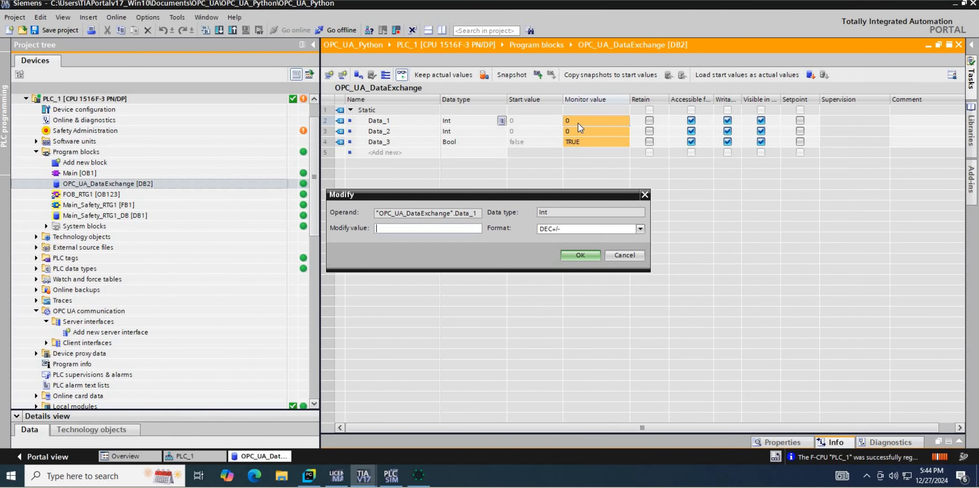
key(Return)
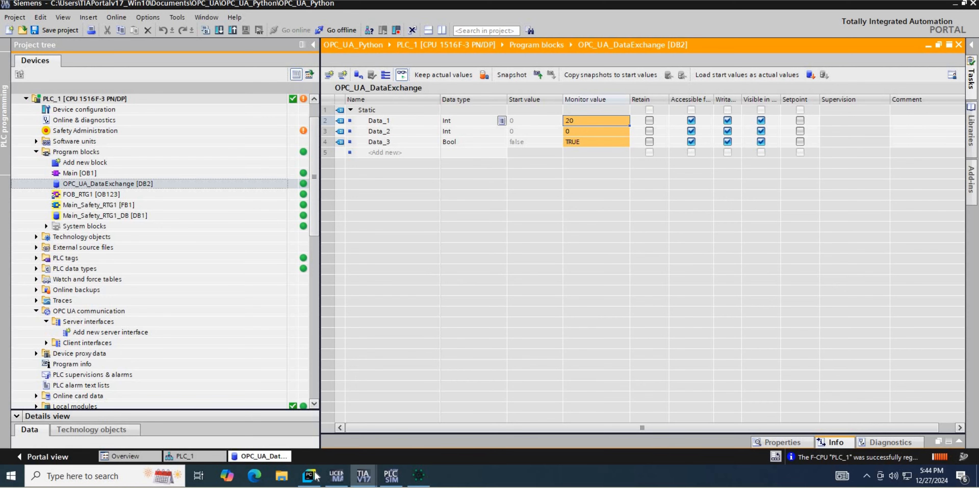
click(309, 476)
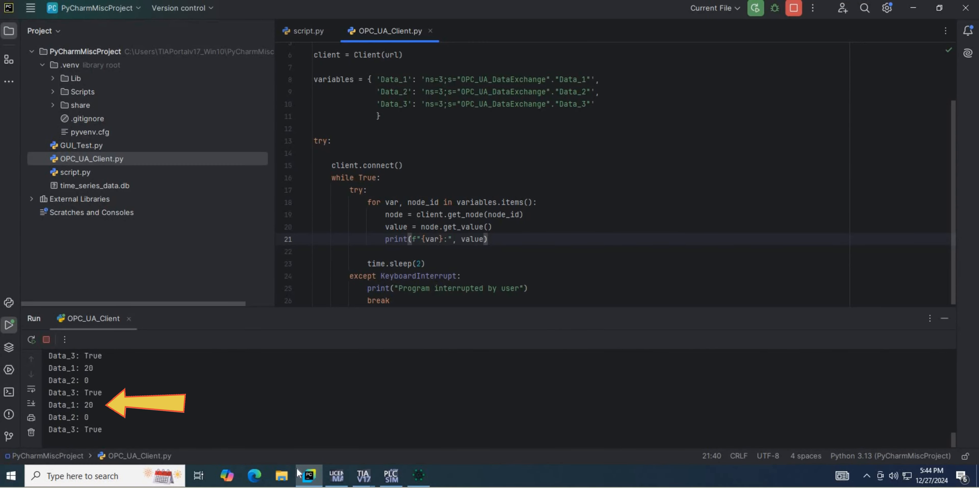
Modify the monitor value of Data_2 in TIA Portal to 40 and check the script output in PyCharm.
click(310, 476)
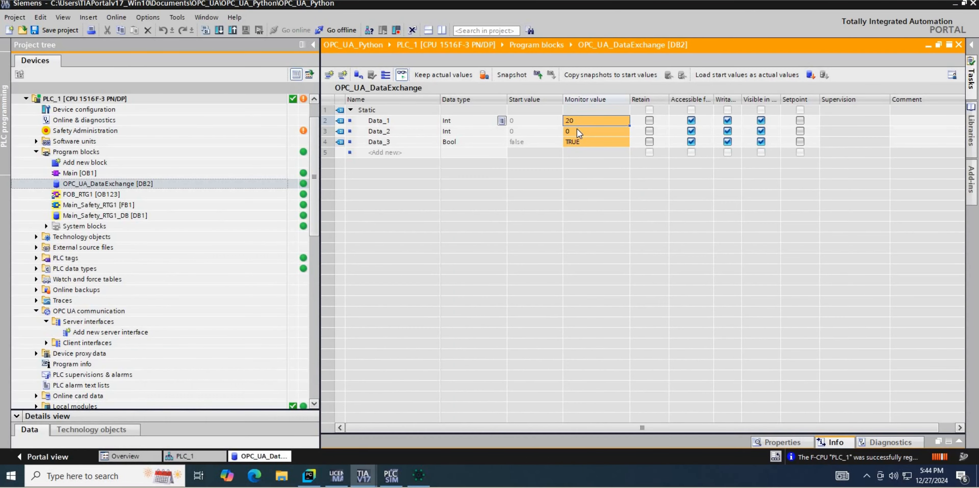
double_click(576, 129)
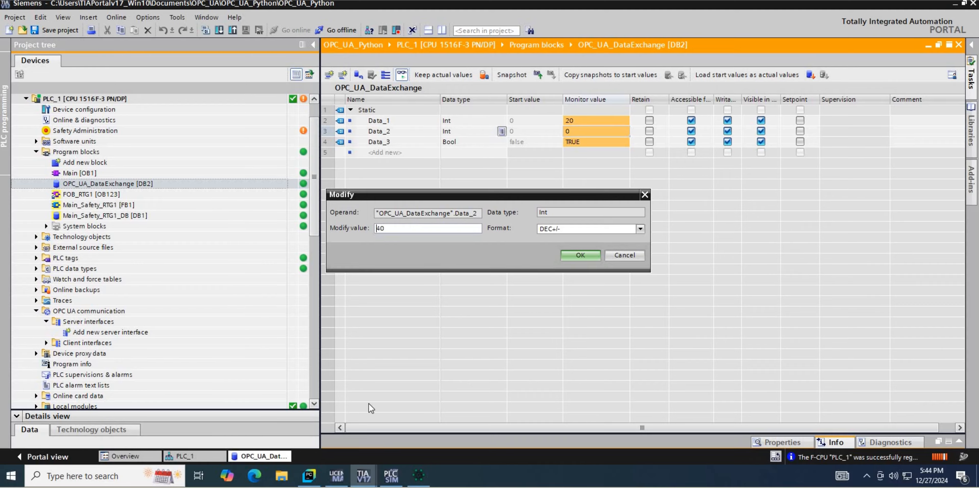
key(Return)
click(309, 476)
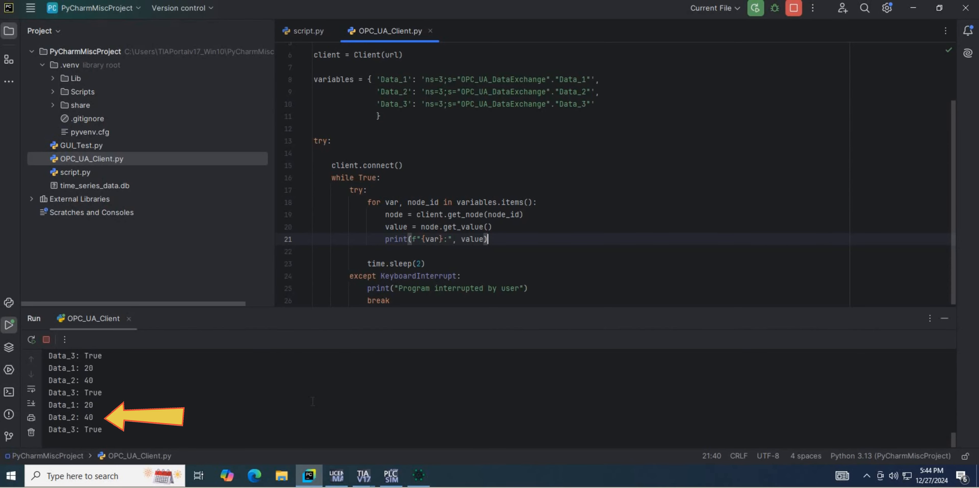
scroll(312, 405, up, 3)
scroll(312, 411, down, 5)
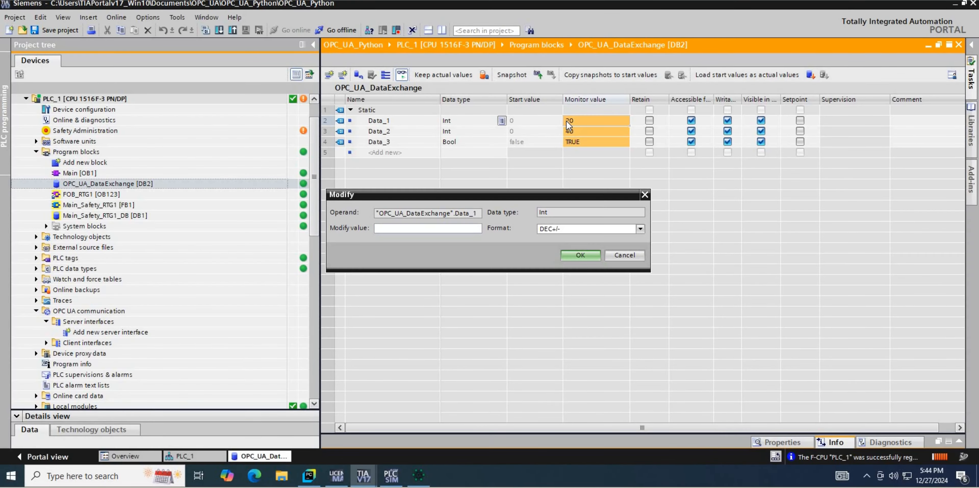
Modify Data_1 in TIA Portal to 50, and return to PyCharm to stop the running script.
key(Return)
click(310, 475)
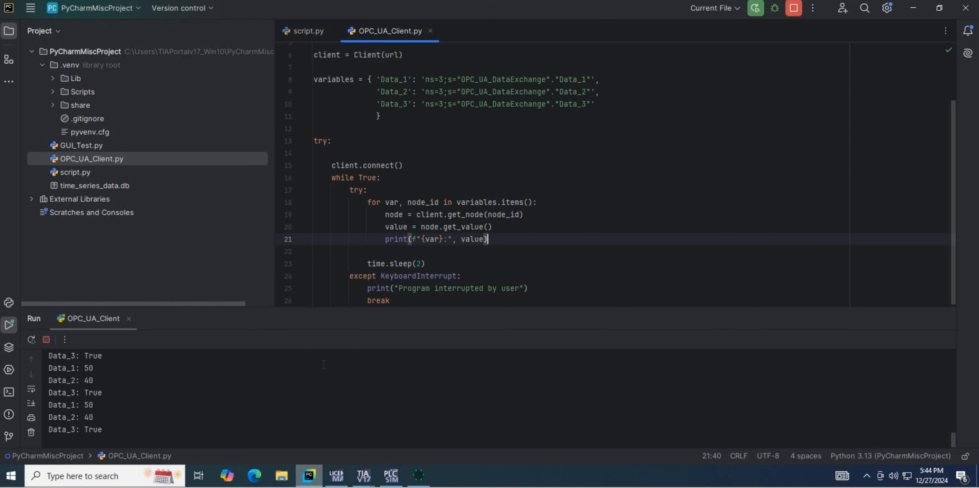
click(792, 10)
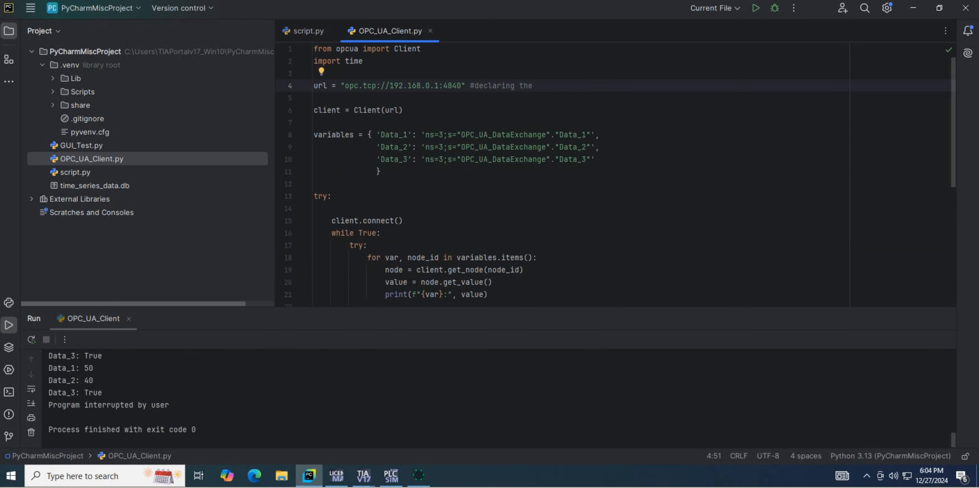
Add explanatory comments to the script, including "# Declaring the dictionary to hold variables - key: value".
text(# Declaring the dictionary to hold variables - key: value)
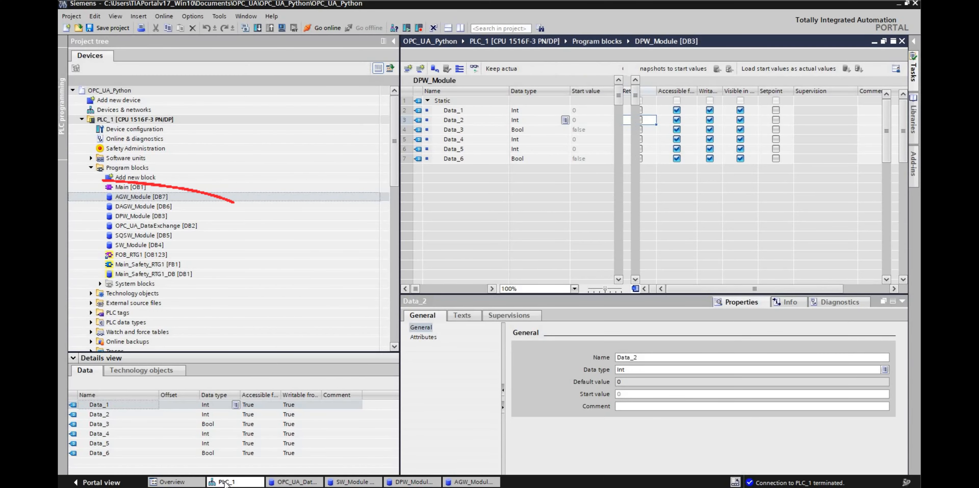
Switch to TIA Portal and open the device configuration of PLC_1.
click(225, 481)
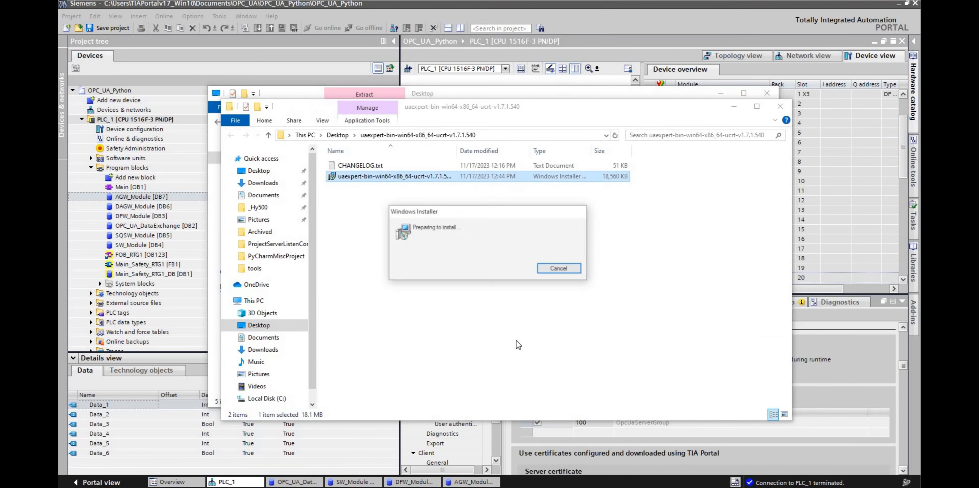
Install UaExpert with its setup wizard, accepting the terms of the license agreement.
click(542, 328)
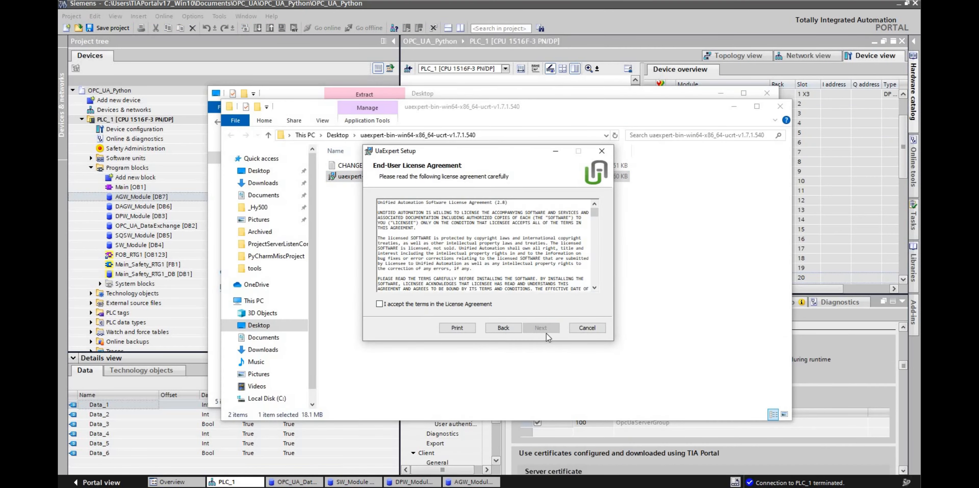
click(379, 303)
click(544, 328)
click(545, 331)
click(545, 331)
click(460, 319)
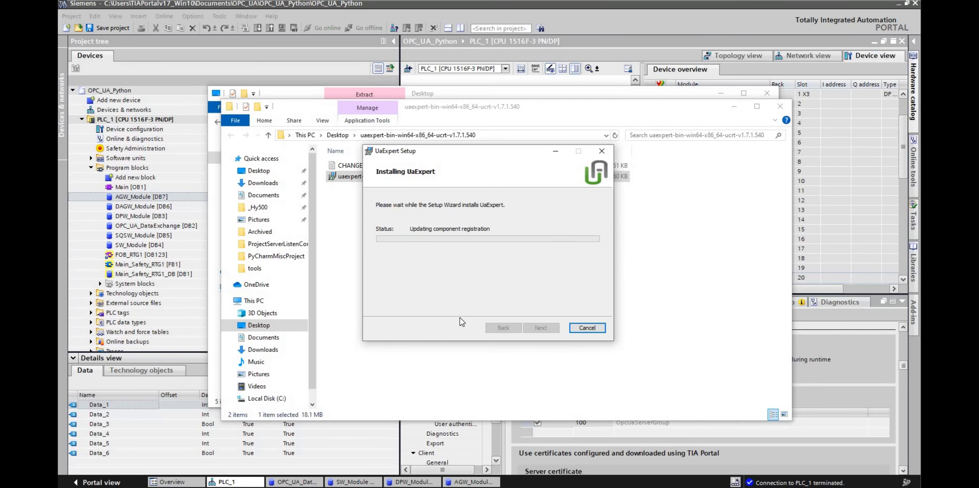
click(547, 329)
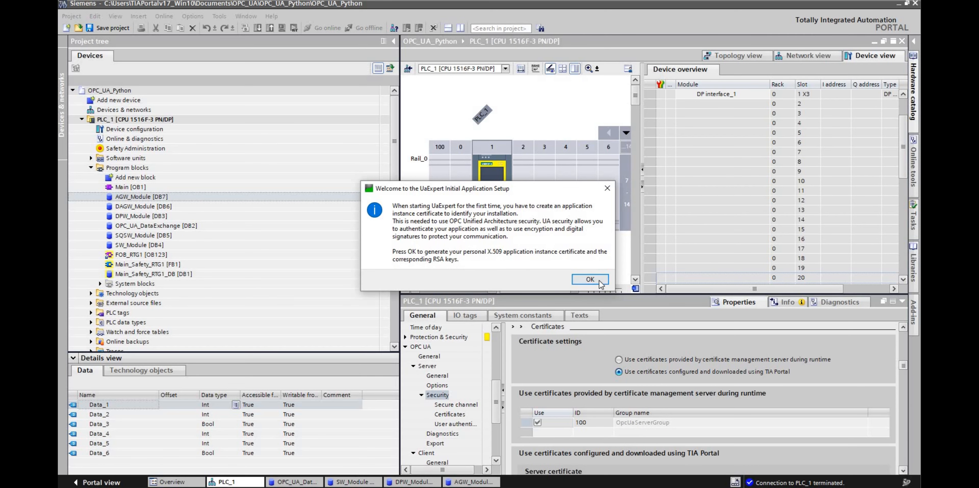
Create UaExpert's application instance certificate with the organization name filled in, and accept automatic update checks every 7 days.
click(590, 279)
text(tomatFriendly)
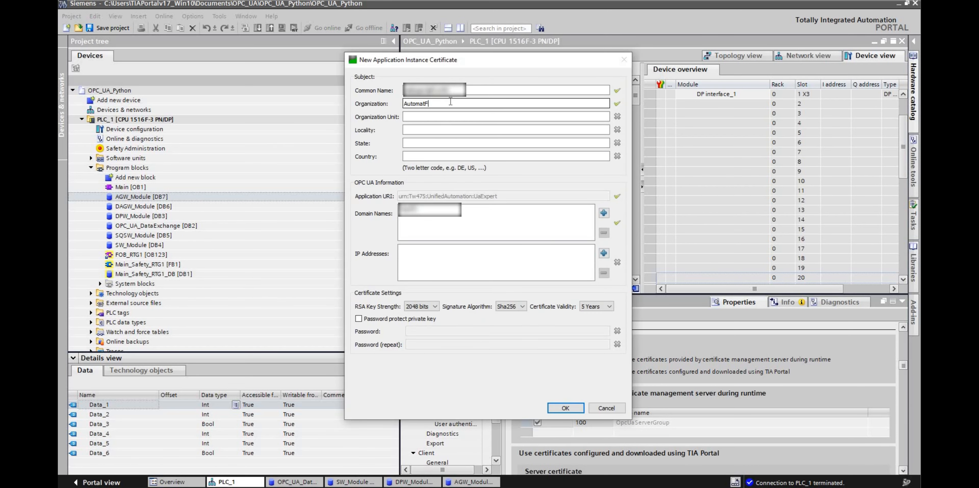
click(565, 407)
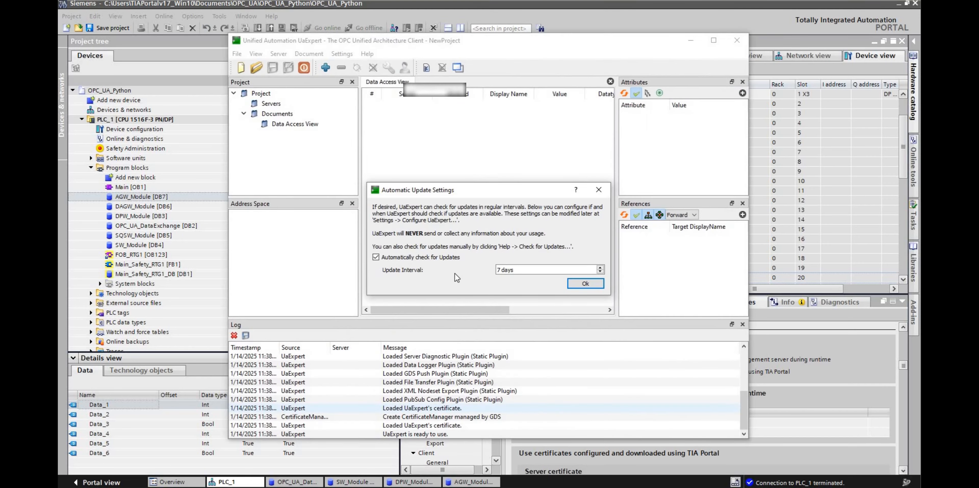
click(586, 283)
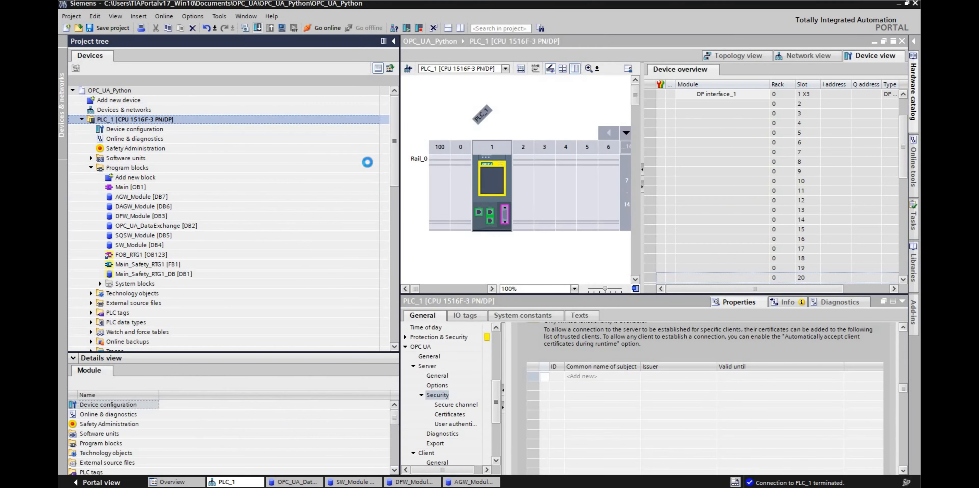
Download PLC_1 to the device in TIA Portal, change the CPU to RUN mode, and check the instance in PLCSIM Advanced.
click(609, 347)
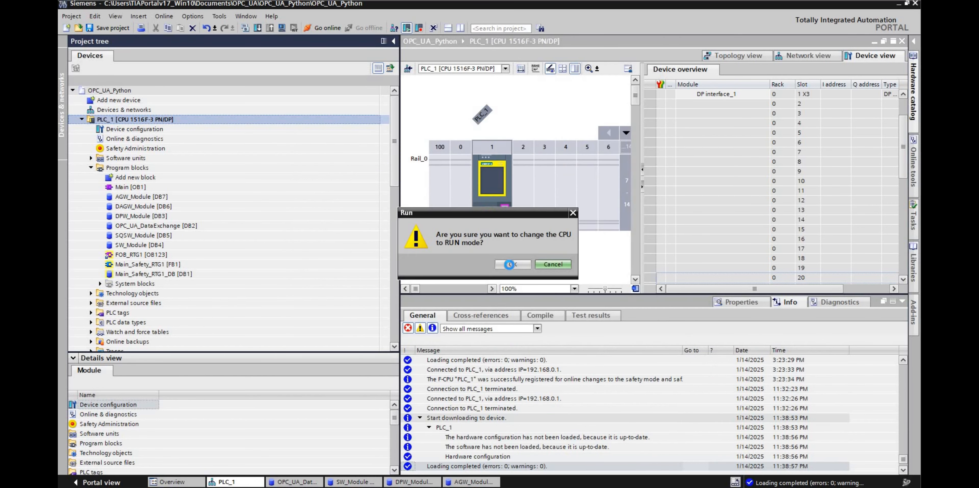
click(512, 267)
click(281, 486)
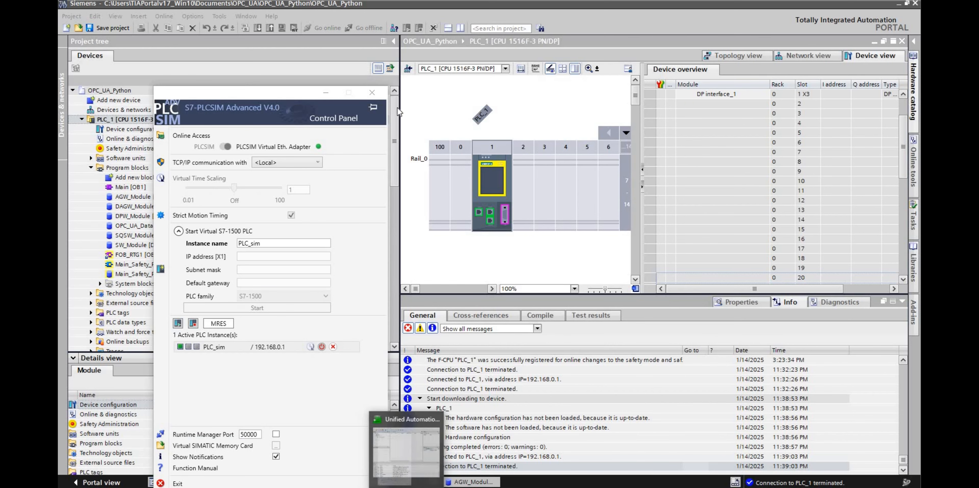
Switch to UaExpert and add opc.tcp://192.168.0.1:4840, copied from PLC_1's OPC UA server addresses in TIA Portal, as a custom discovery URL.
click(405, 485)
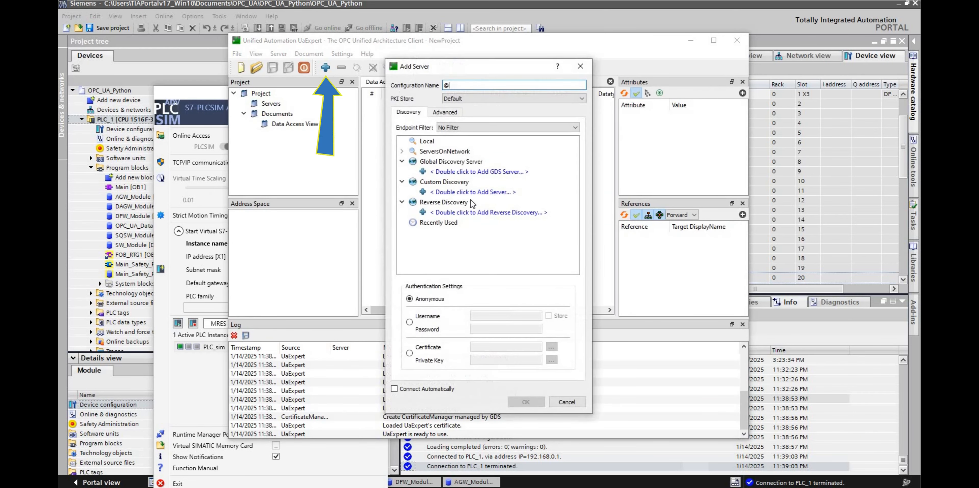
double_click(473, 192)
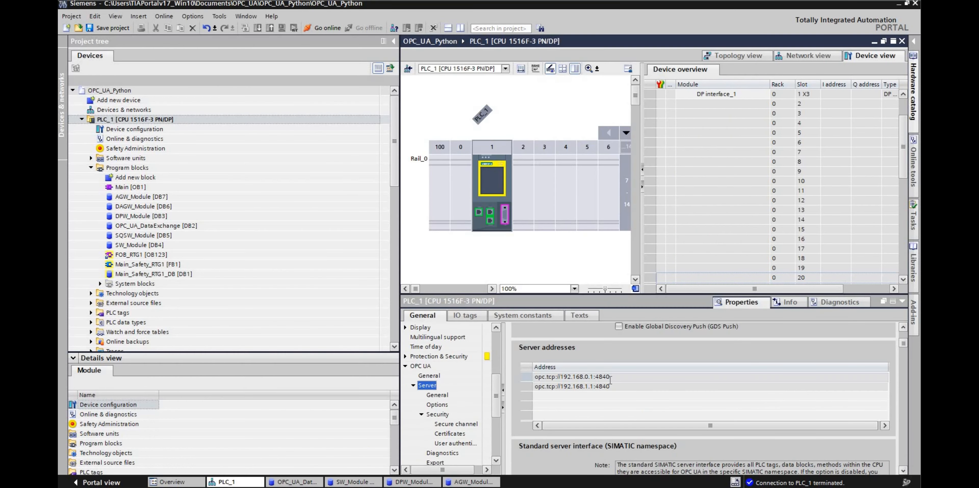
click(610, 377)
click(610, 377)
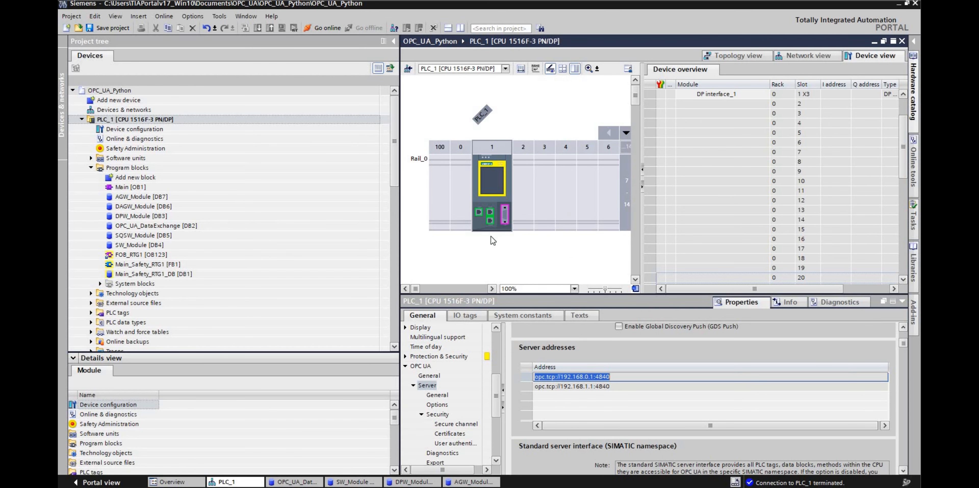
key(ctrl+c)
key(alt+Tab)
key(ctrl+v)
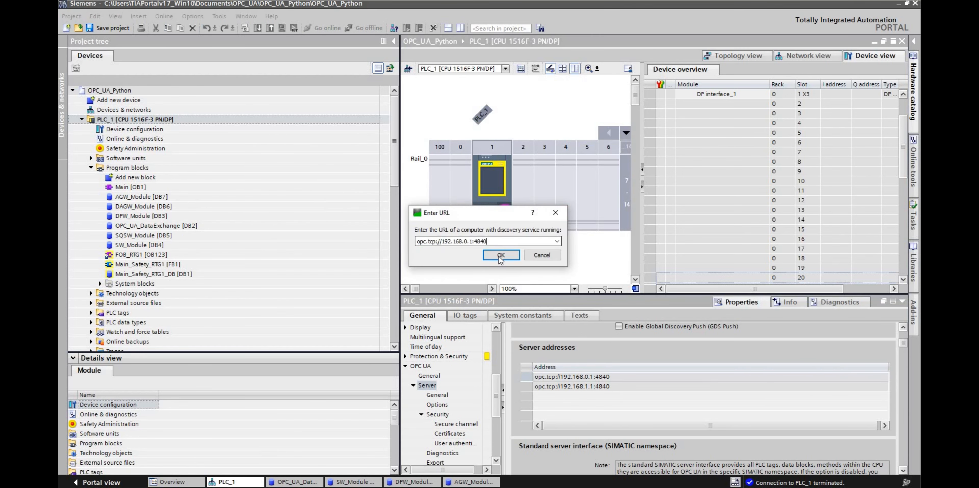
click(500, 256)
Add a server to the project from the discovered SIMATIC.S7-1500.OPC-UA.Application:PLC_1, using its unsecured None endpoint.
double_click(470, 203)
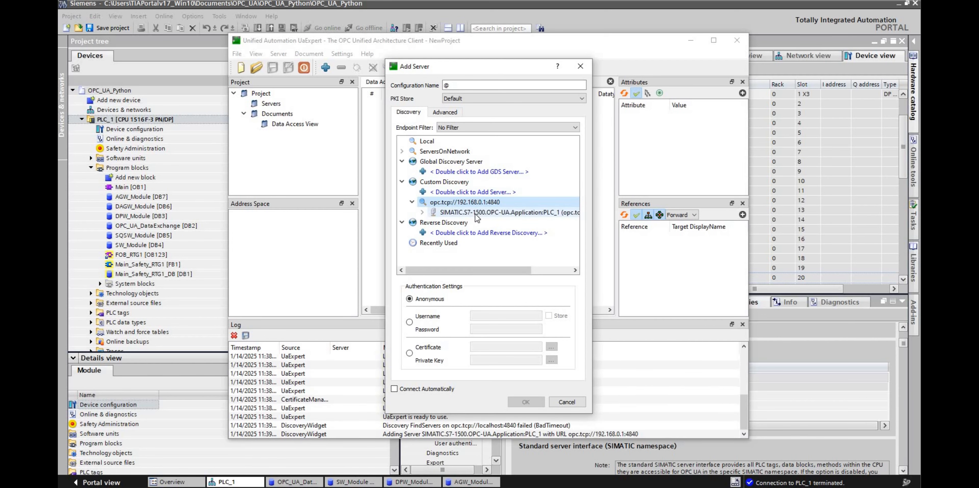
double_click(476, 213)
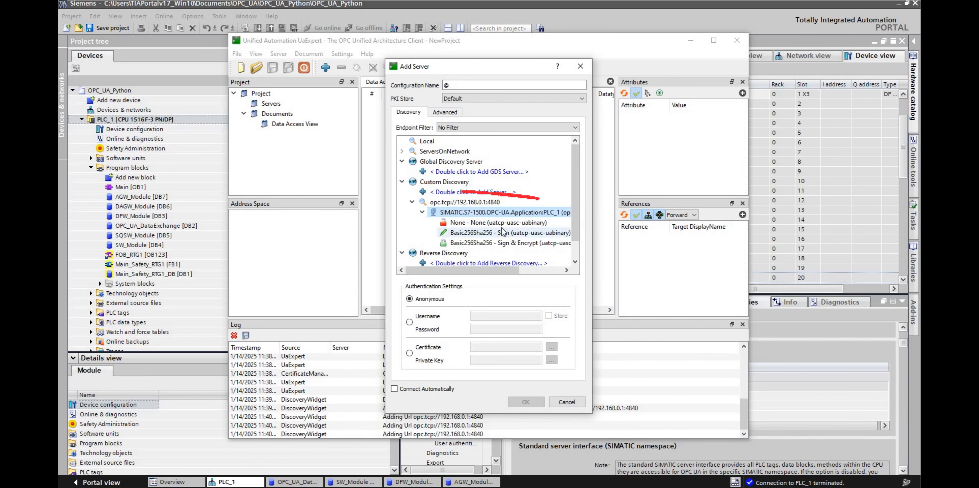
double_click(476, 232)
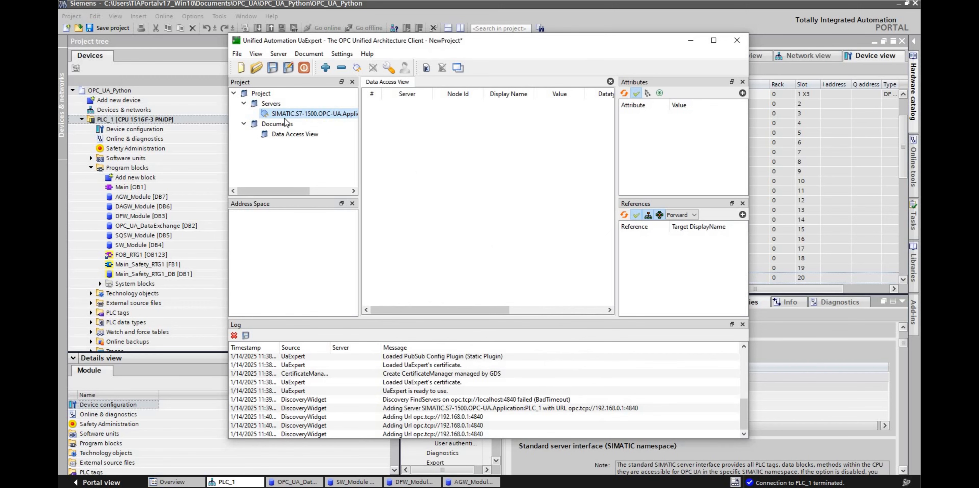
Connect UaExpert to the PLC_1 server, trusting its server certificate.
click(360, 68)
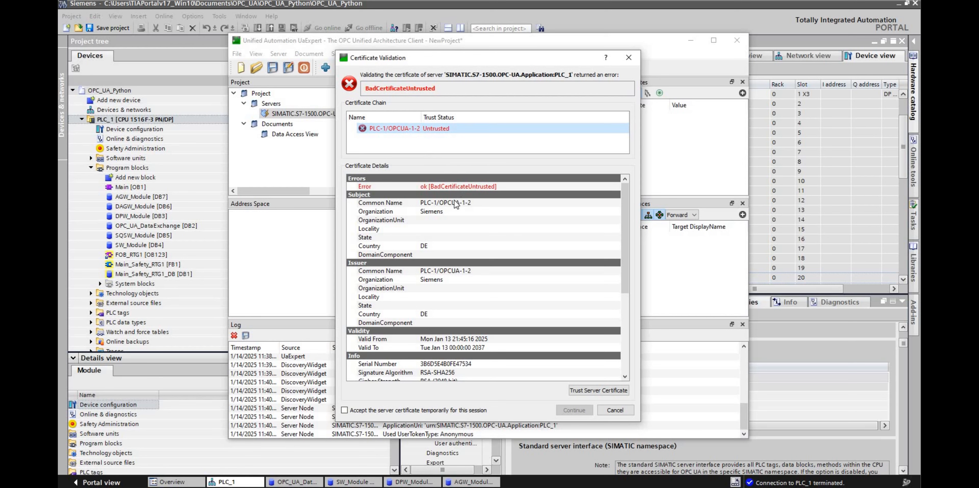
click(592, 391)
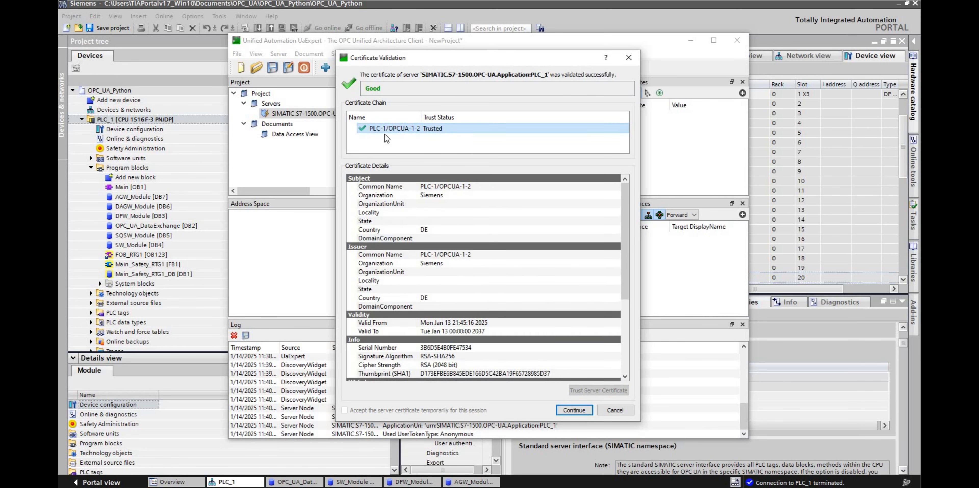
click(574, 410)
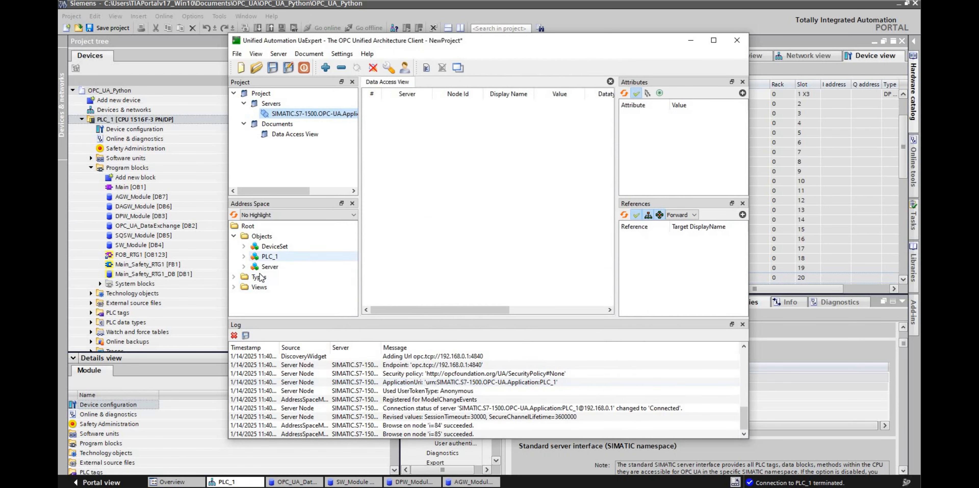
Browse PLC_1's DataBlocksGlobal in the address space and examine the attributes of DAGW_Module and its first data variables.
click(244, 256)
scroll(264, 278, down, 1)
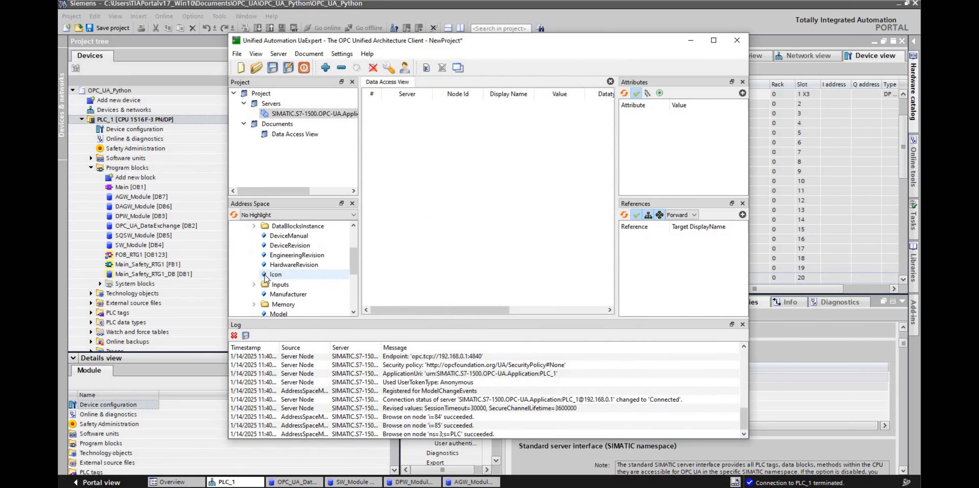
scroll(265, 278, down, 1)
scroll(267, 272, up, 2)
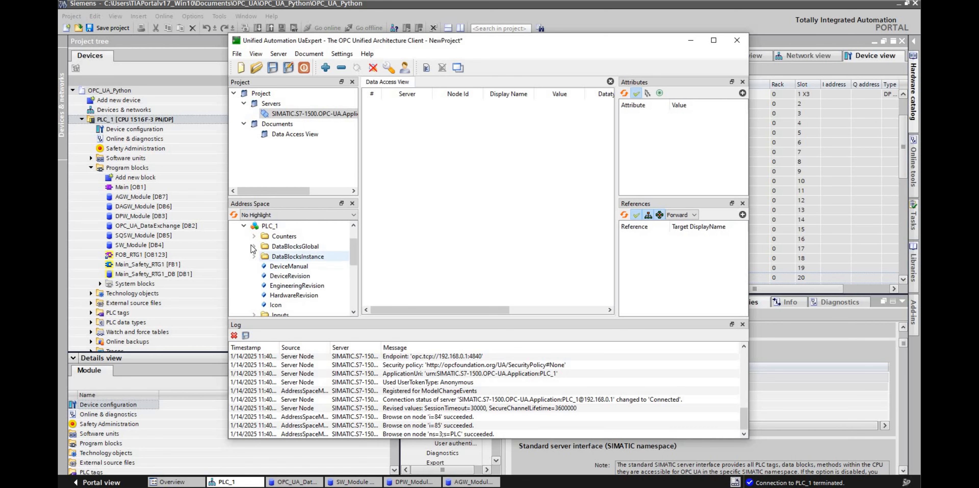
double_click(297, 246)
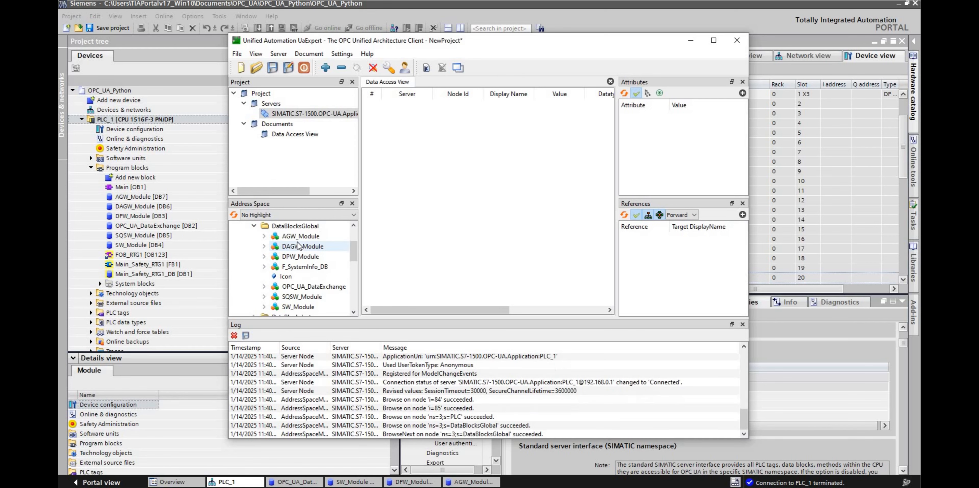
click(300, 247)
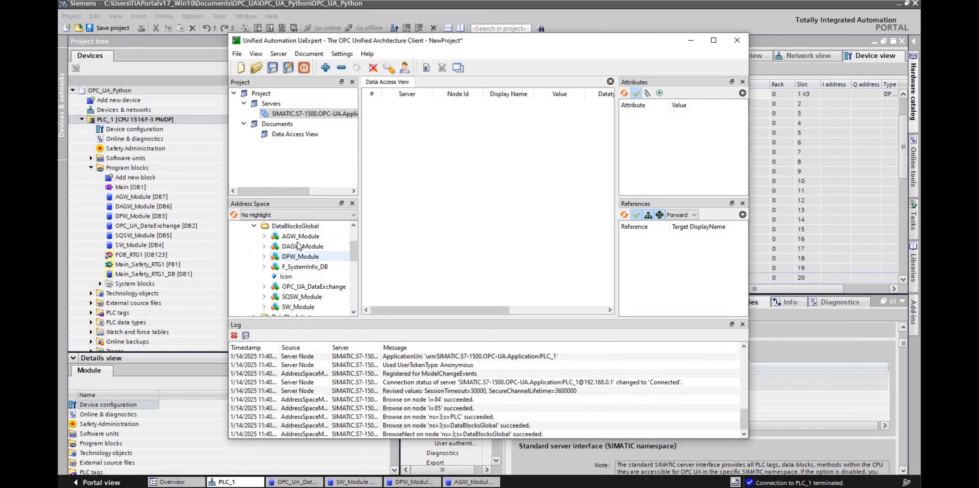
click(304, 257)
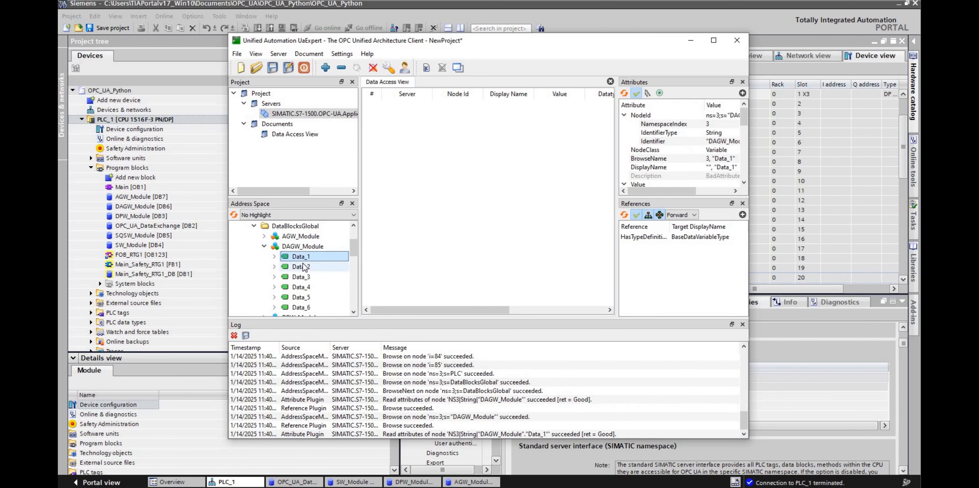
click(305, 266)
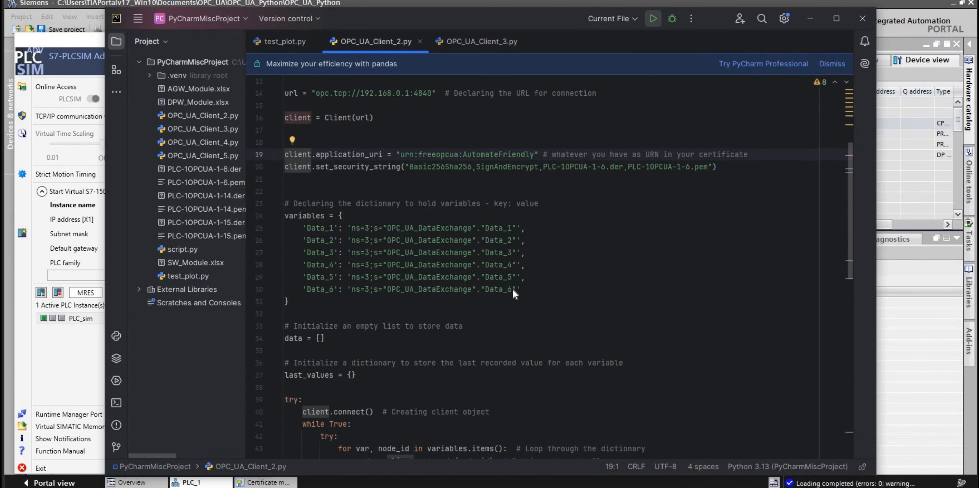
Run OPC_UA_Client_2.py in PyCharm to read the OPC_UA_DataExchange variables, and stop it again.
key(shift+F10)
click(494, 240)
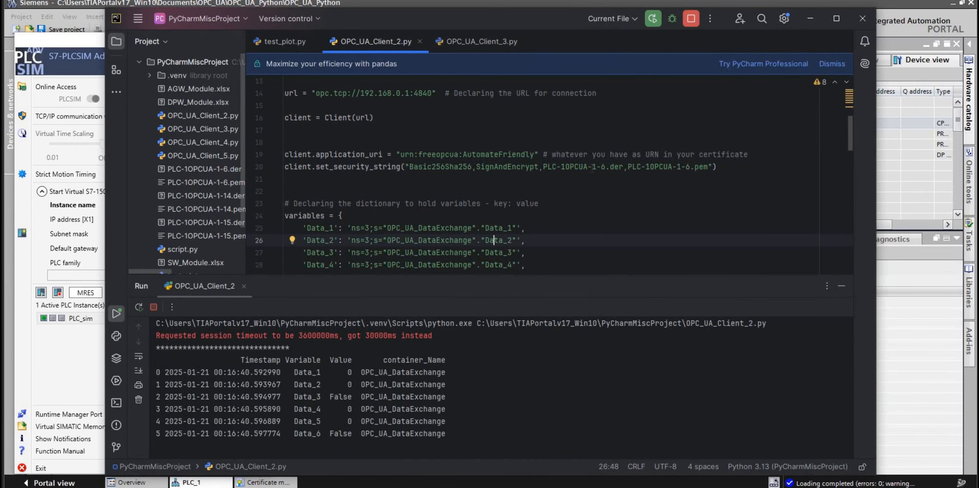
click(690, 24)
Try running OPC_UA_Client_2.py with the client.application_uri line commented out.
click(258, 154)
click(285, 155)
text(#)
click(654, 19)
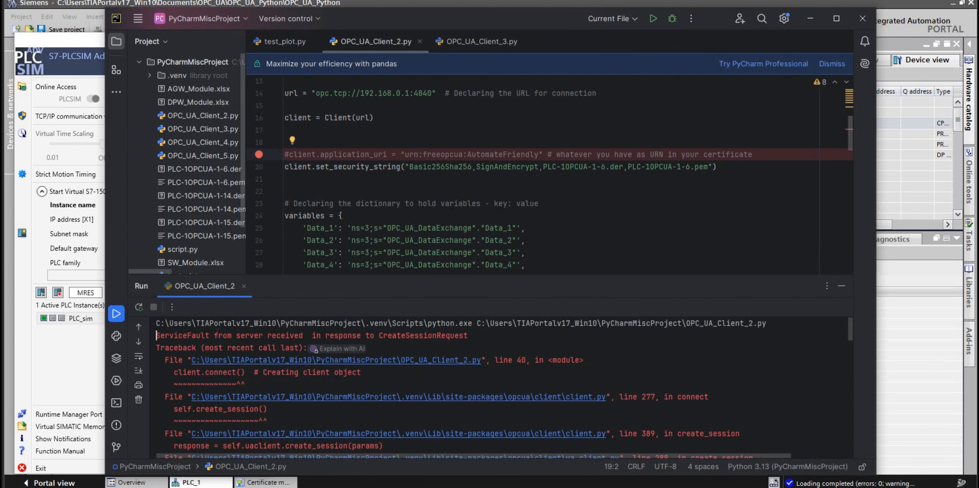
Uncomment the client.application_uri line and rerun OPC_UA_Client_2.py.
drag(468, 335, 156, 335)
click(285, 167)
click(289, 154)
key(BackSpace)
click(462, 167)
click(652, 21)
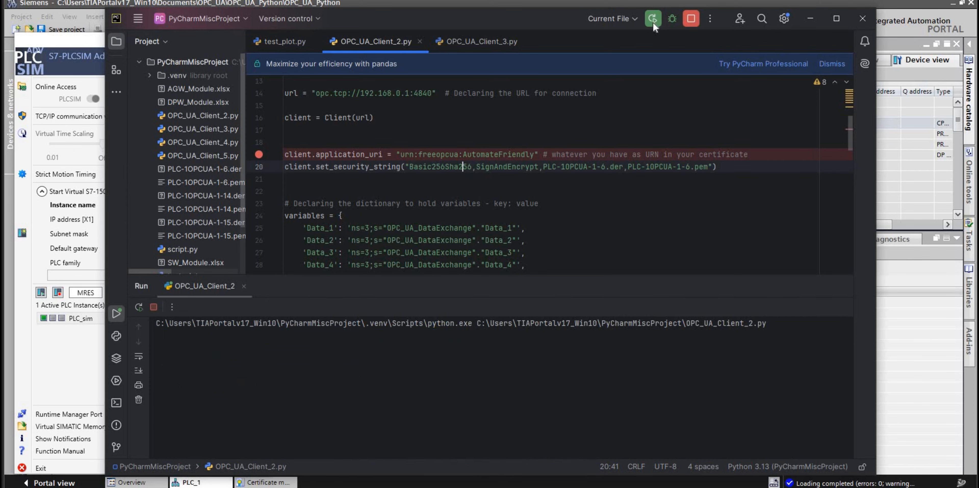
double_click(659, 167)
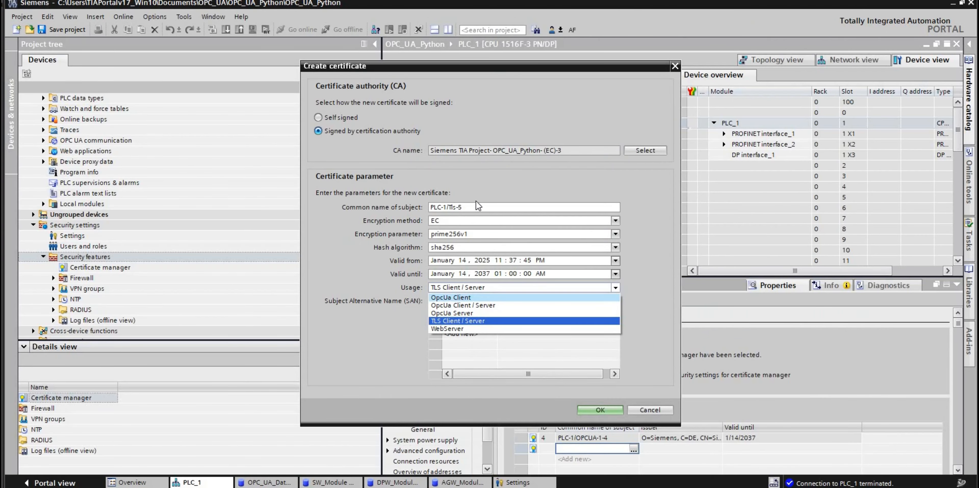
In TIA Portal, create the CA-signed OpcUa Client certificate PLC-1/OPCUA-1-5-Client, pasting the application URI as its URI alternative name.
click(497, 305)
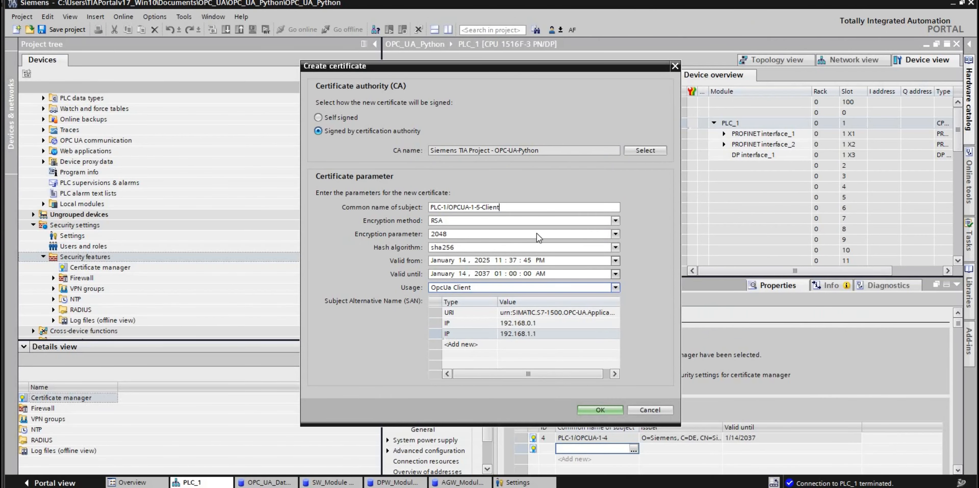
double_click(531, 313)
key(ctrl+v)
click(449, 370)
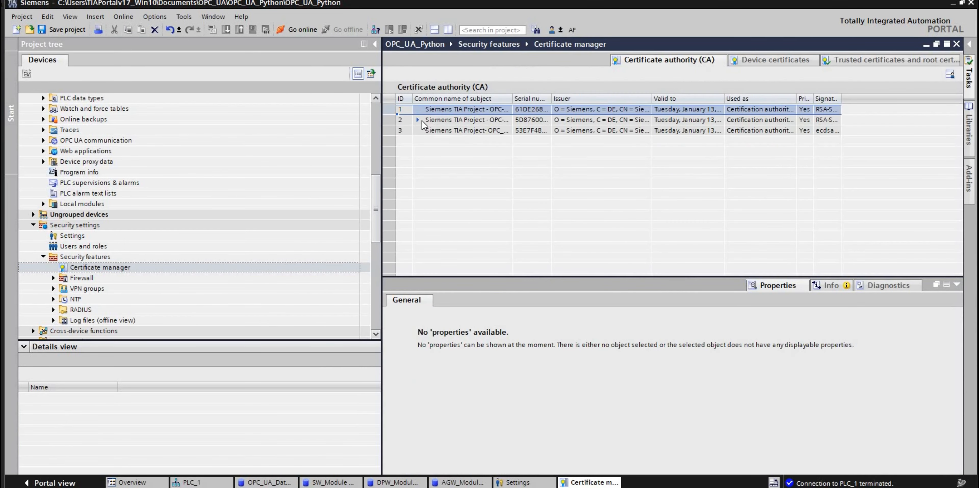
Start exporting the PLC-1/OPCUA-1-5-Client certificate from the certificate manager as a PEM file into the desktop's certificate folder.
click(417, 120)
right_click(485, 141)
click(502, 167)
click(236, 241)
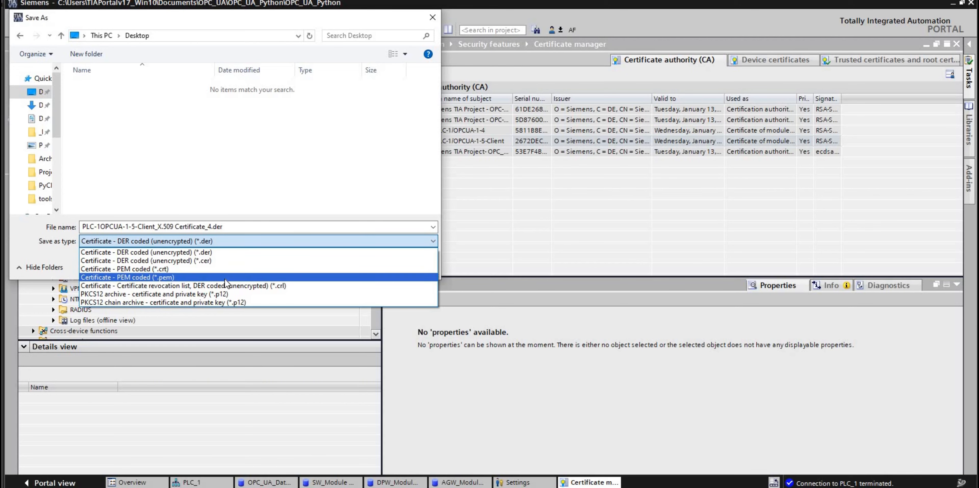
click(225, 279)
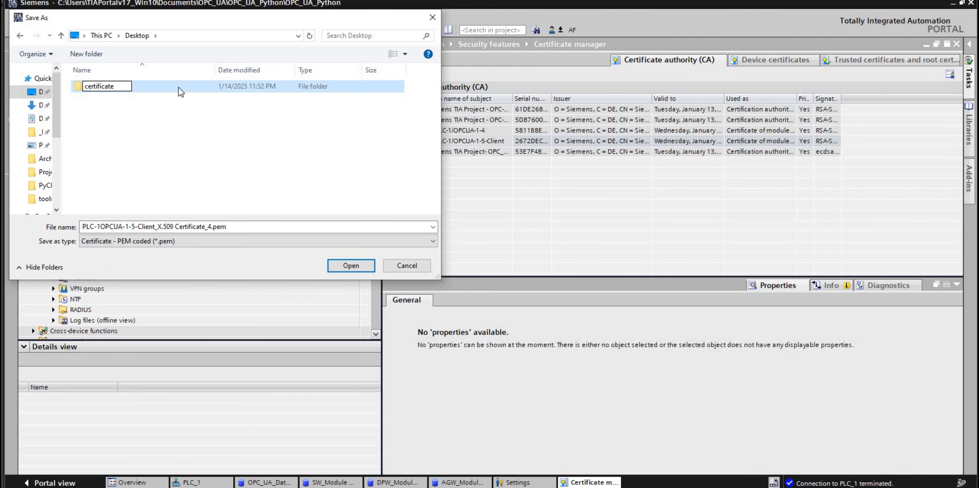
double_click(179, 90)
click(349, 265)
Include the private key in the certificate export with its encryption set to None, and complete the export.
click(358, 206)
click(555, 223)
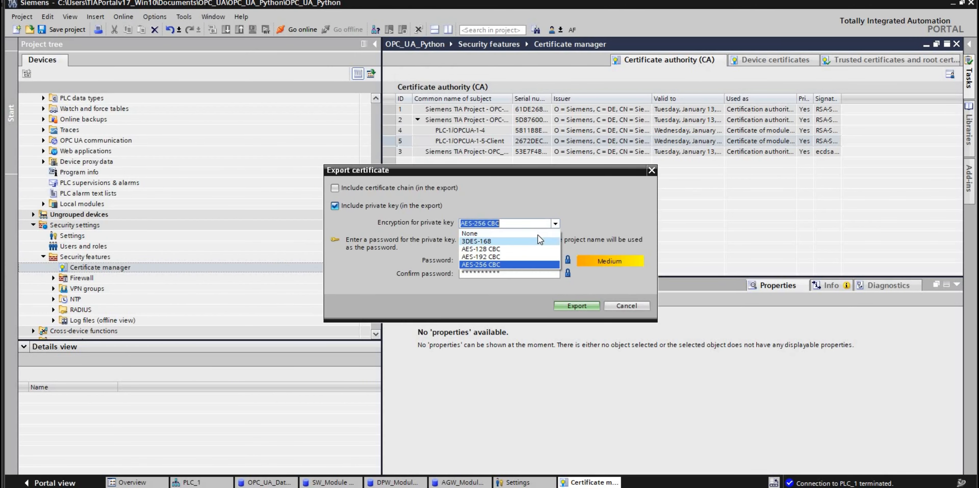
click(537, 233)
click(571, 305)
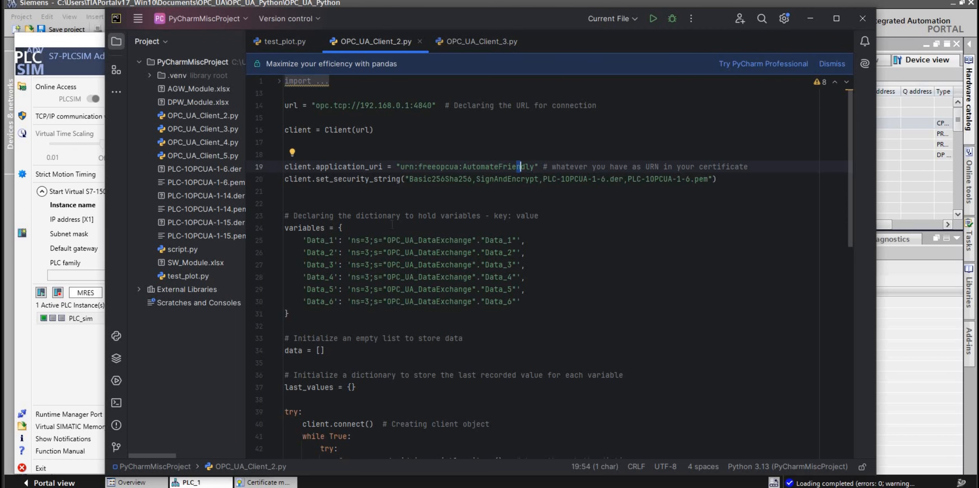
Switch back to PyCharm and run OPC_UA_Client_2.py with the Basic256Sha256 SignAndEncrypt security string.
click(280, 81)
scroll(380, 163, down, 4)
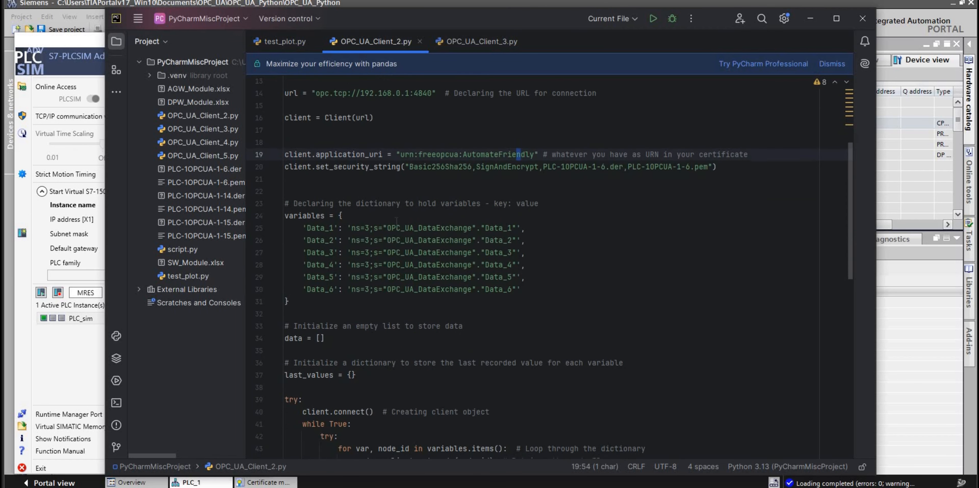
click(529, 167)
click(652, 20)
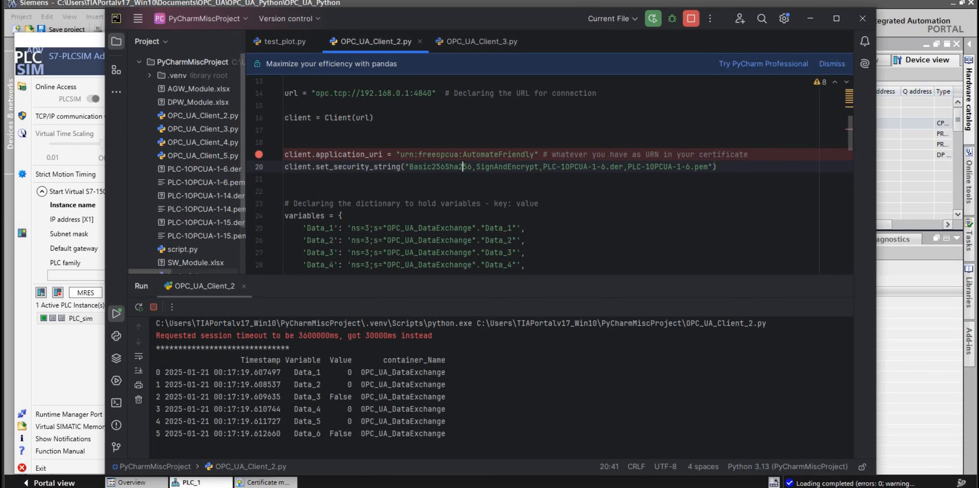
Examine the .der and .pem certificate file names in the client.set_security_string line.
key(End)
double_click(575, 168)
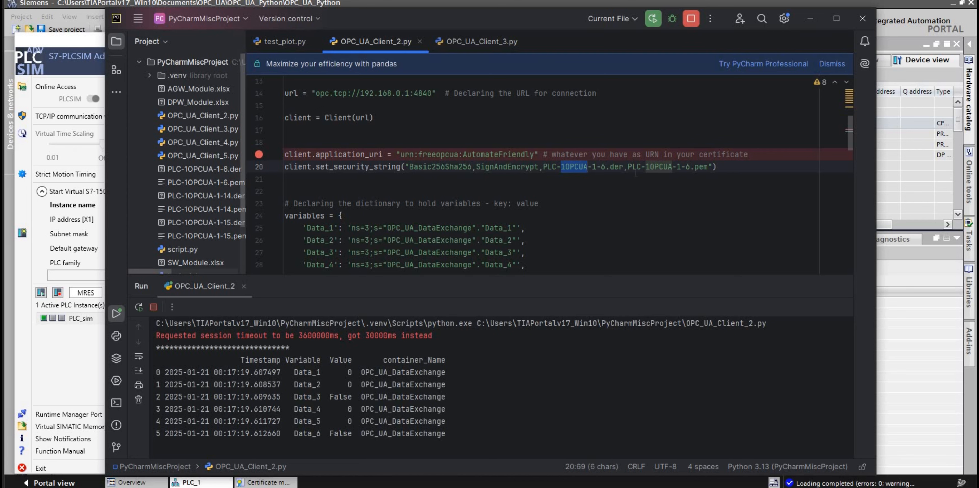
key(F3)
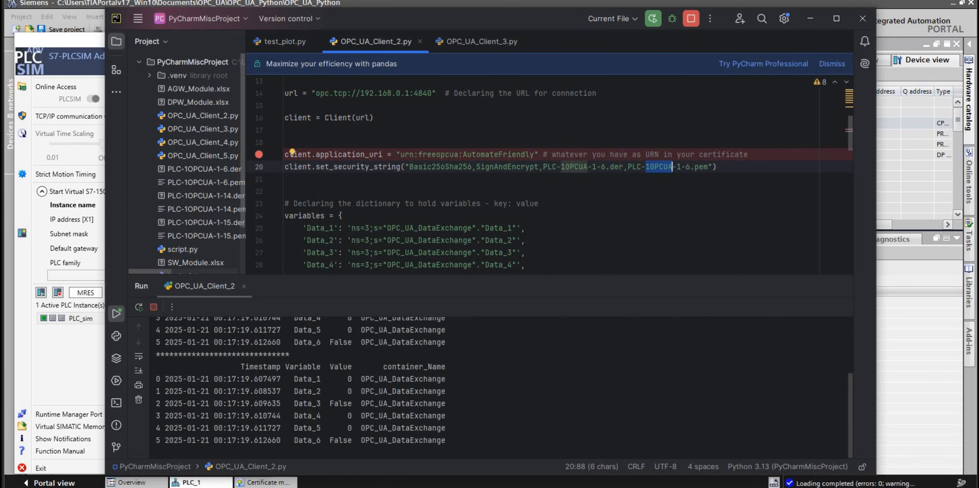